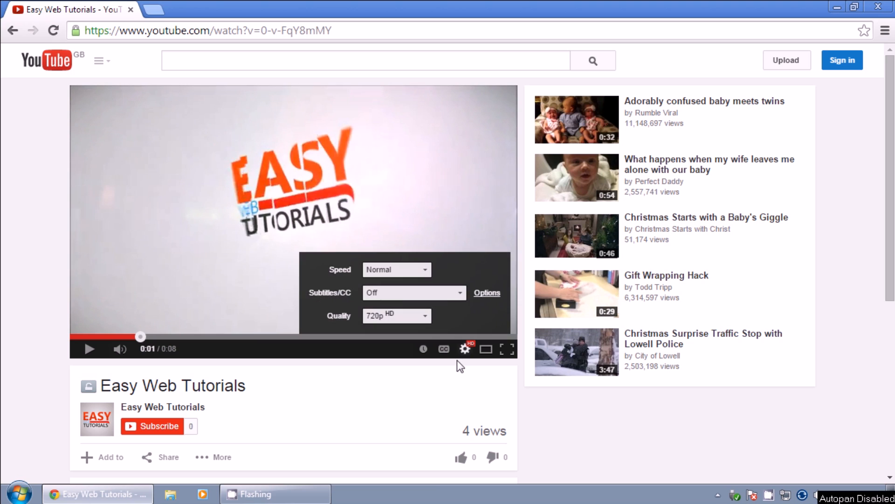
Watch the Easy Web Tutorials intro in theater view, paused, with English subtitles and jumped to 0:03.
left_click(422, 392)
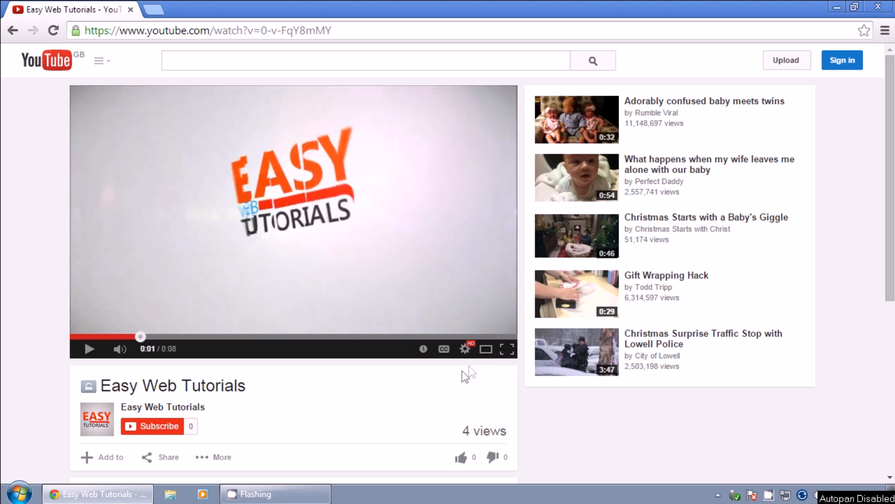
left_click(486, 350)
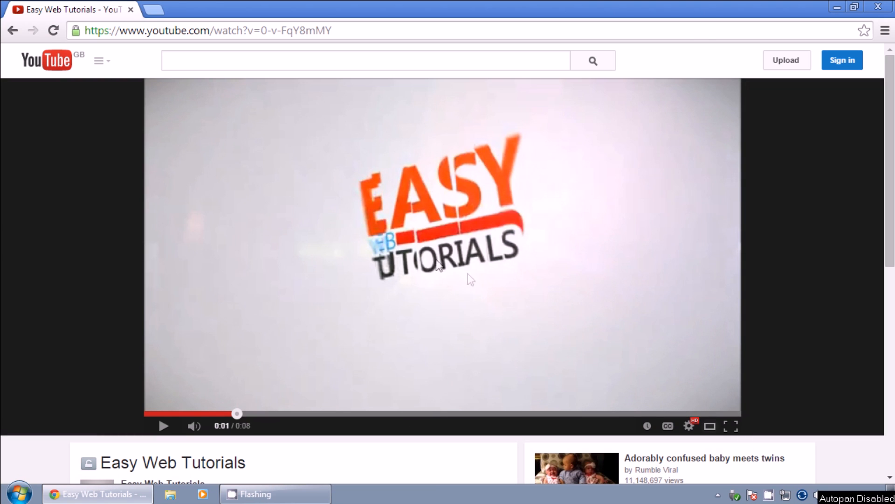
left_click(291, 323)
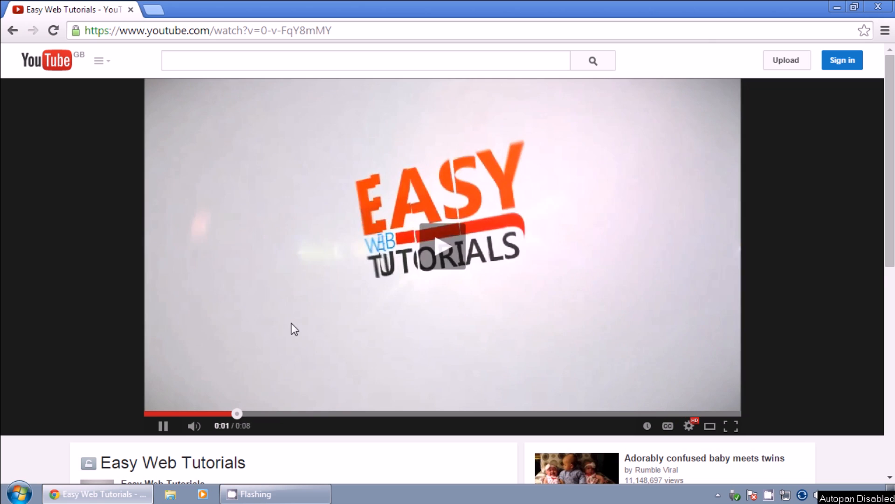
left_click(300, 301)
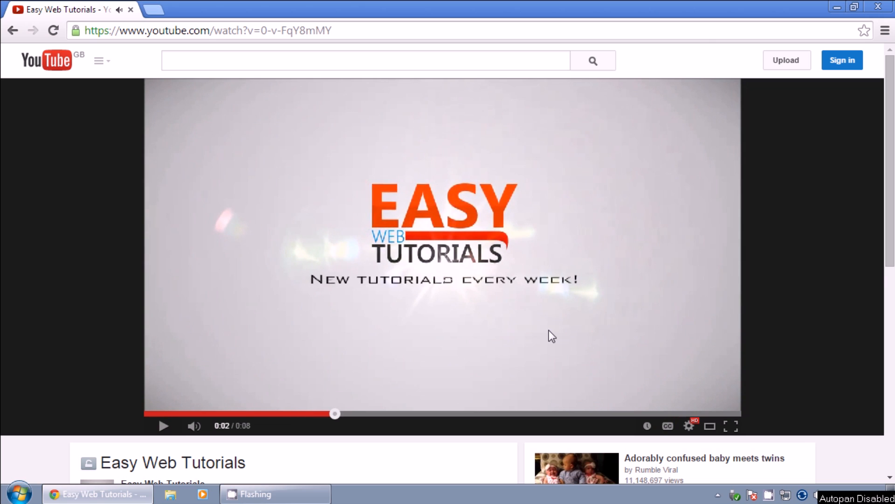
left_click(668, 425)
left_click(396, 414)
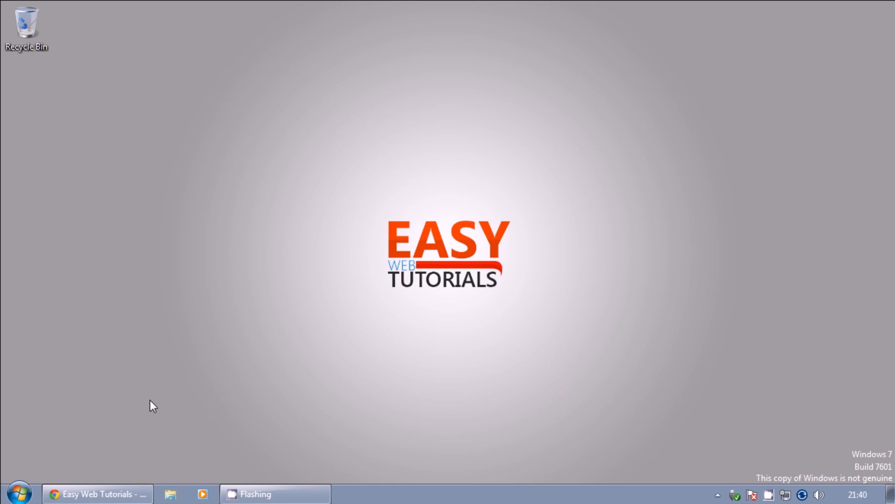
left_click(114, 495)
left_click(220, 33)
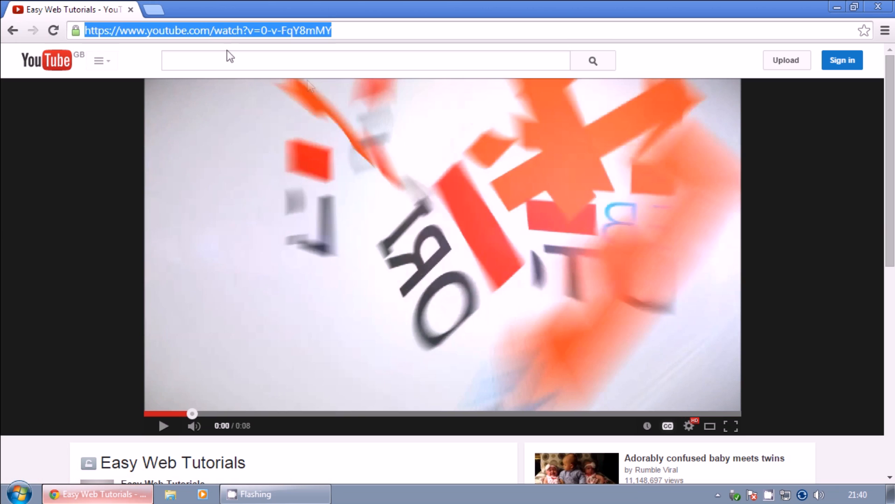
type("h")
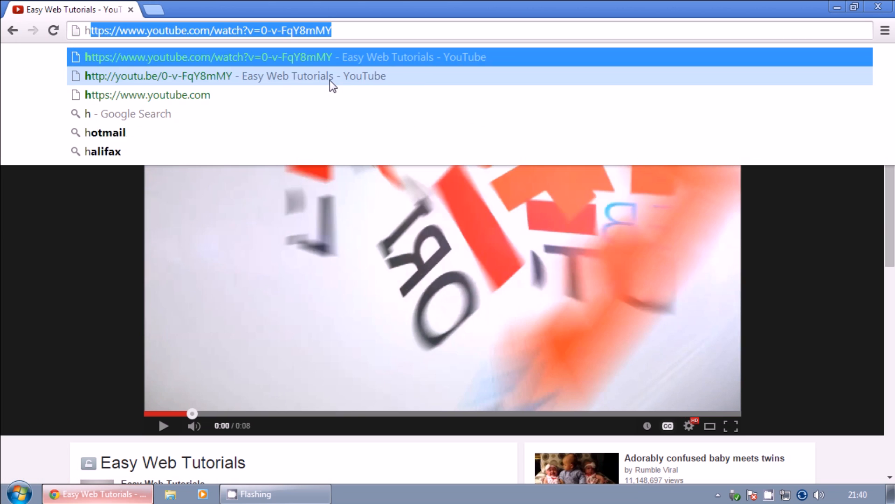
type("ttp:")
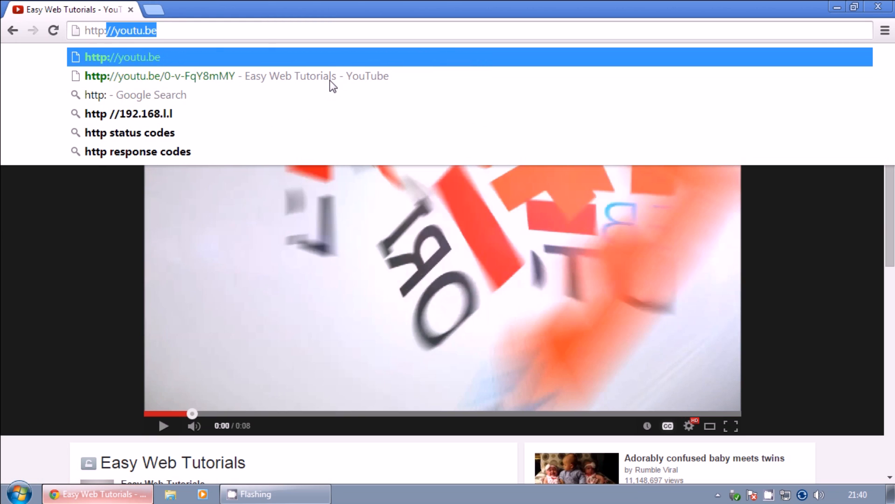
type("//webs")
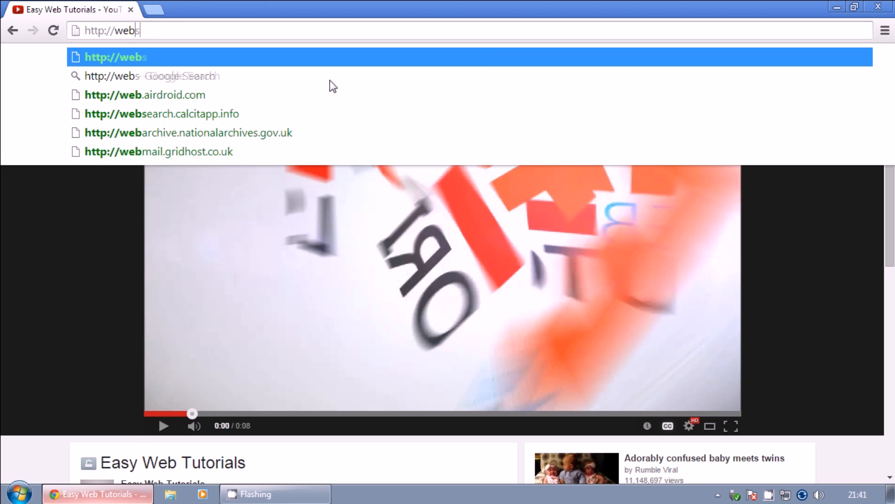
type("itecreator.xyz")
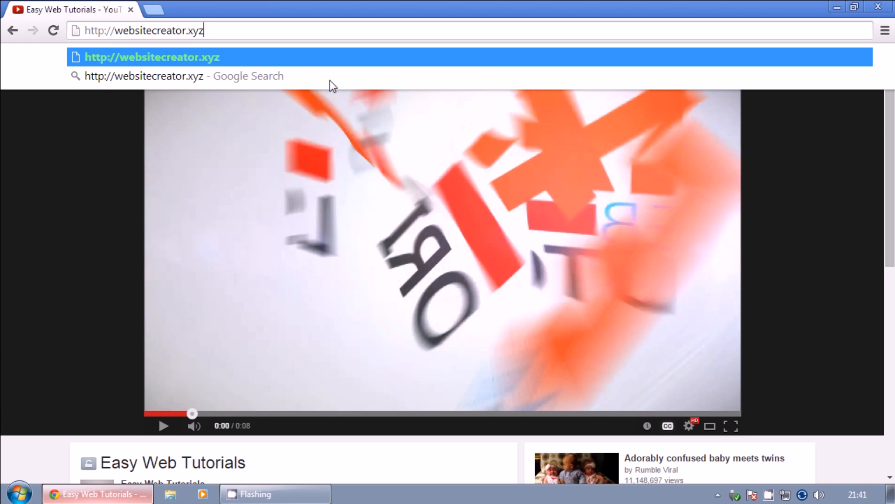
key("Return")
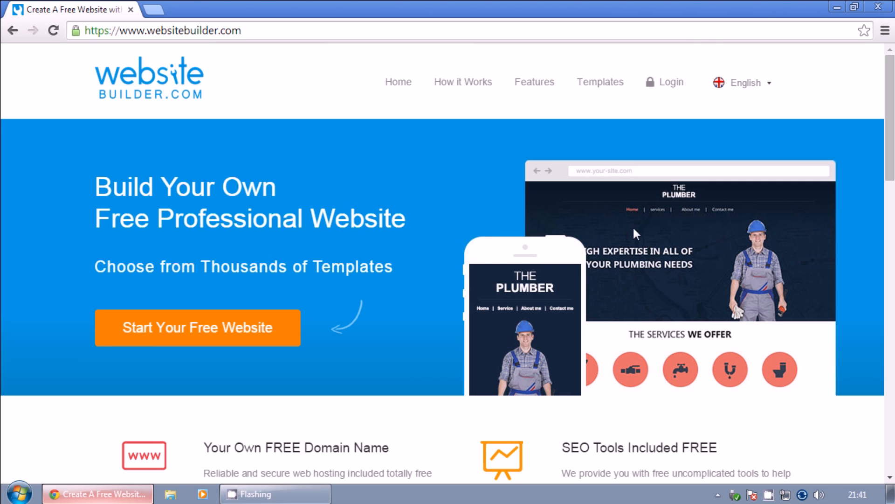
Open the free website signup form and enter the full name and e-mail address.
left_click(199, 325)
left_click(408, 224)
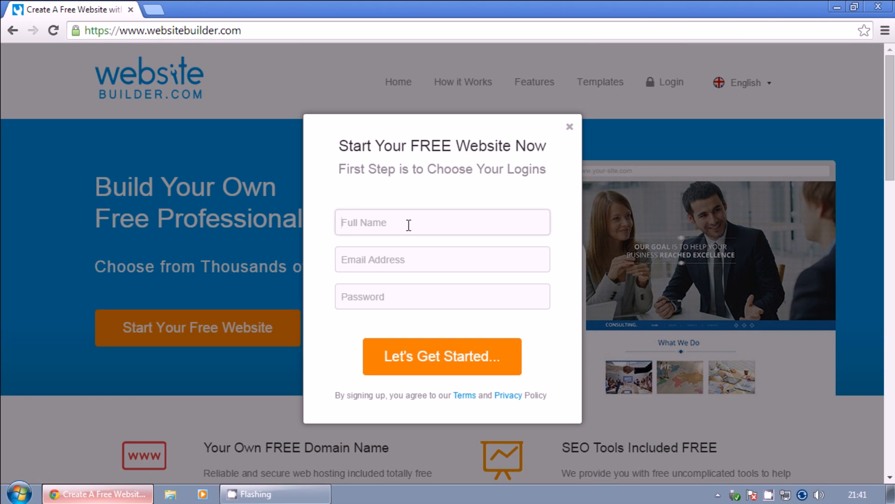
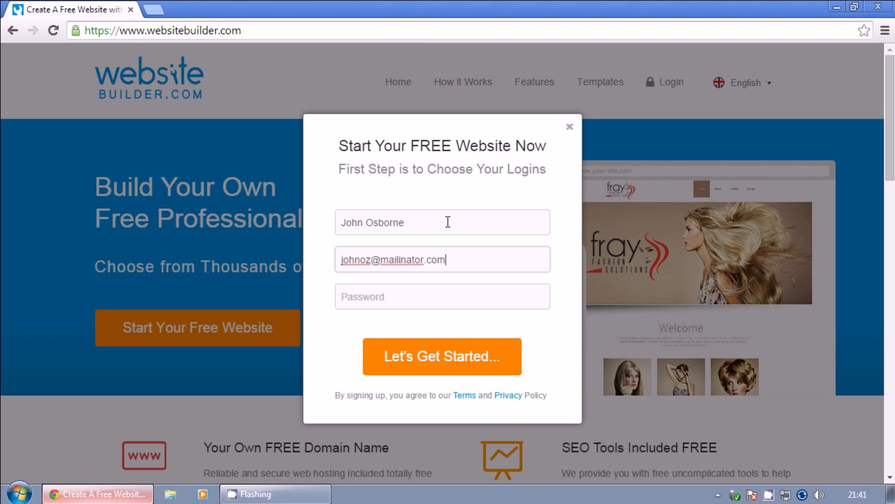
key("Tab")
Enter the account password and submit the signup.
type("•••••••••••")
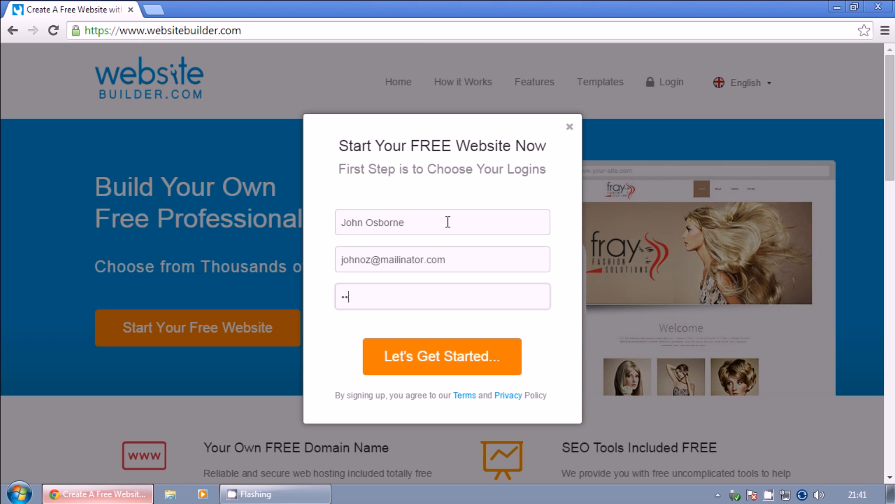
type("•••")
key("BackSpace")
key("BackSpace")
key("BackSpace")
key("BackSpace")
key("BackSpace")
key("BackSpace")
key("BackSpace")
key("BackSpace")
key("BackSpace")
key("BackSpace")
key("BackSpace")
key("BackSpace")
key("BackSpace")
key("BackSpace")
type("••••••••••")
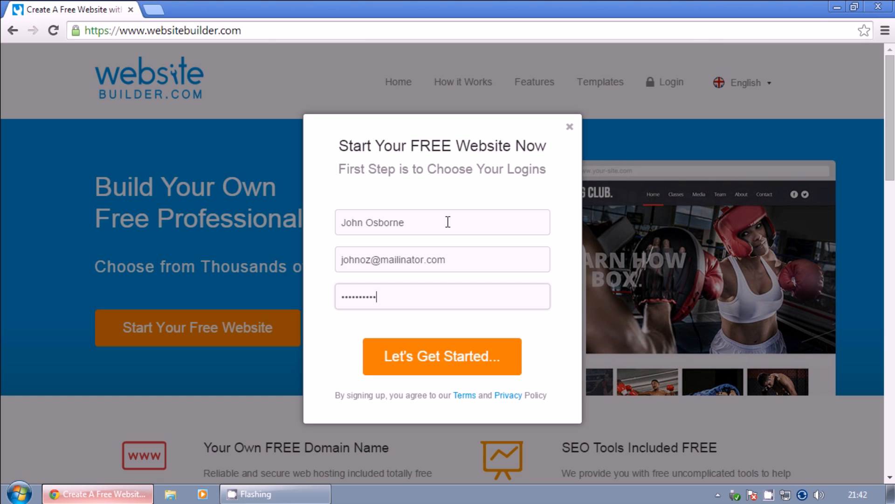
left_click(456, 362)
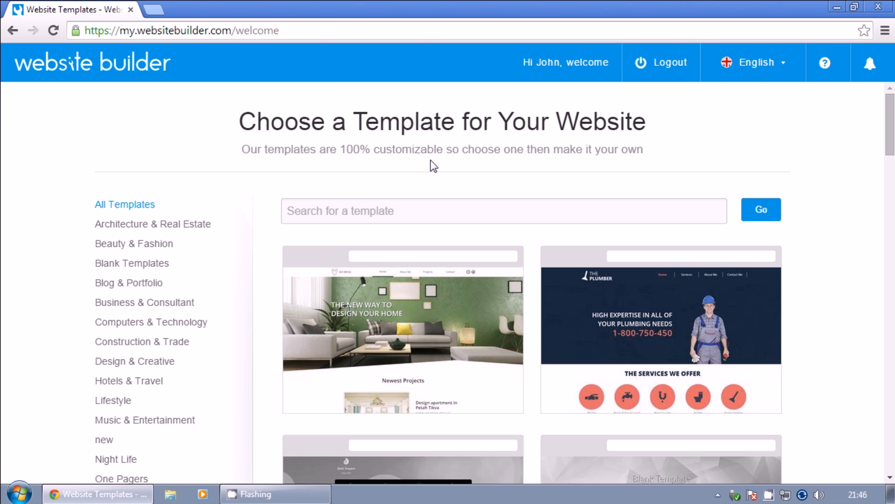
scroll(431, 161, "down", 1)
scroll(431, 160, "down", 1)
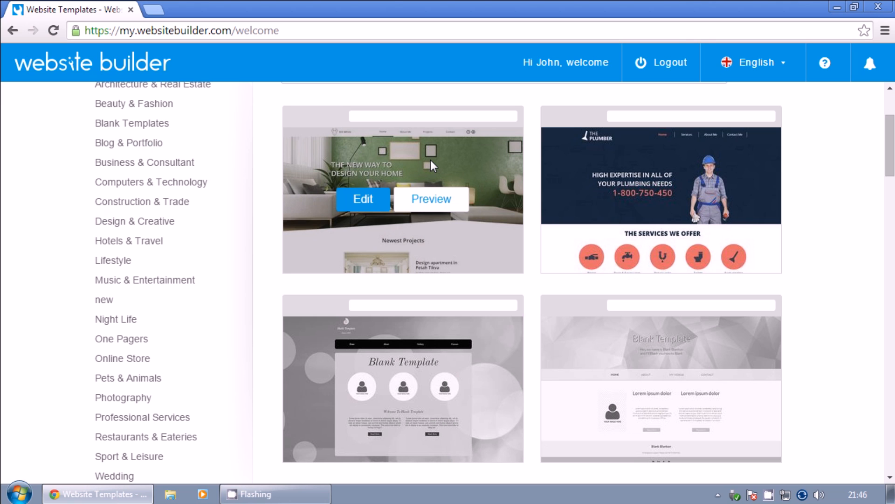
mouse_move(626, 158)
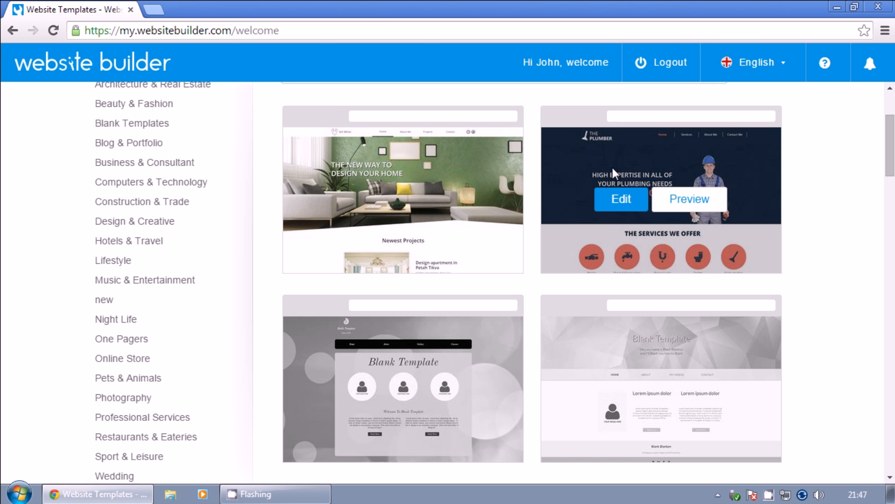
right_click(612, 167)
left_click(849, 146)
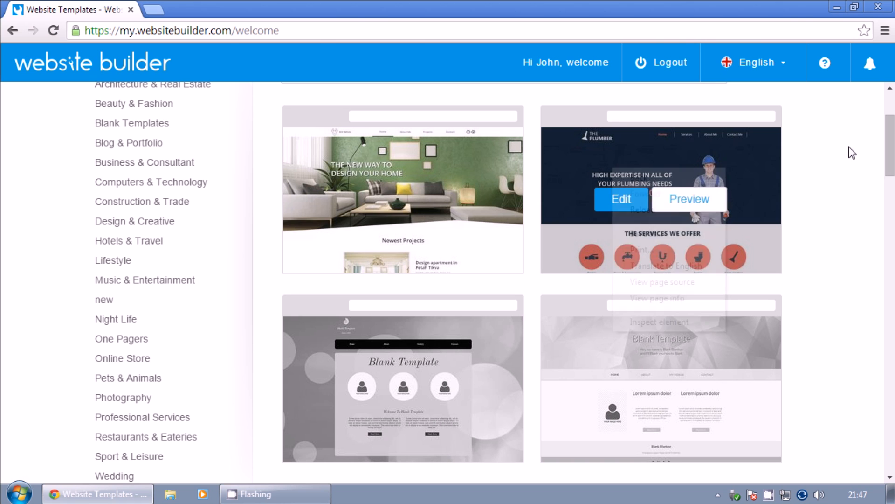
left_click(672, 200)
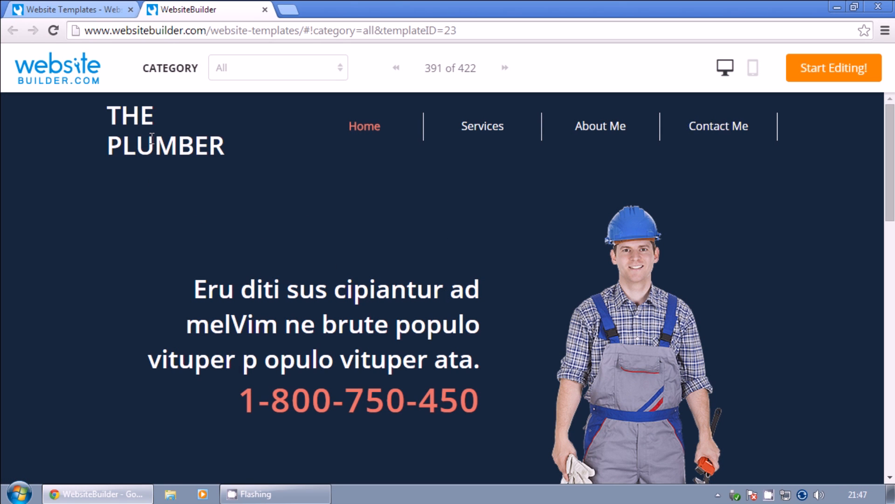
scroll(151, 139, "down", 20)
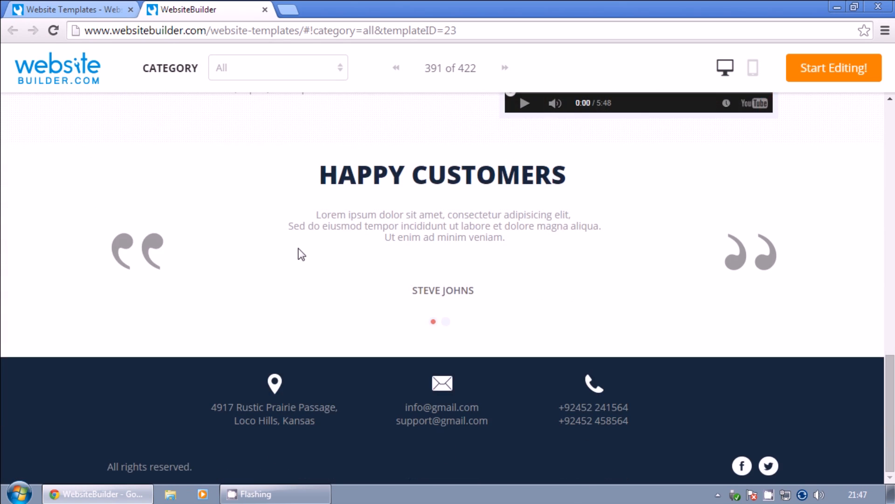
left_click(265, 10)
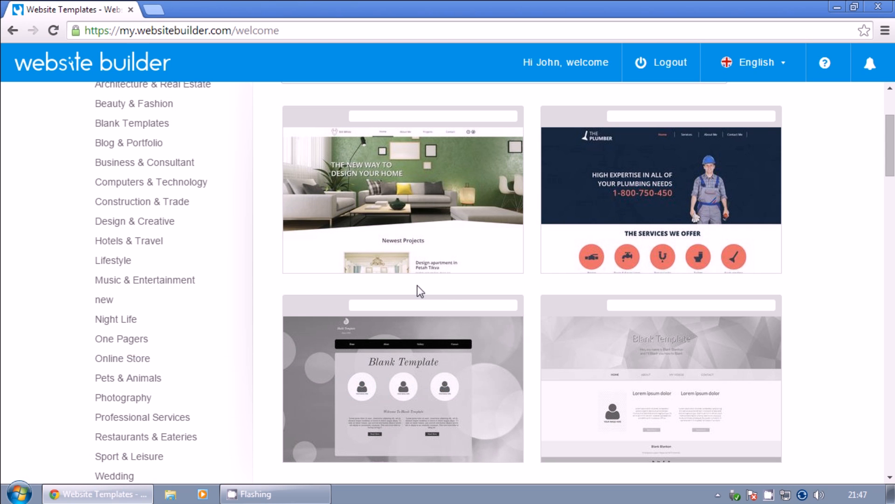
scroll(418, 285, "up", 3)
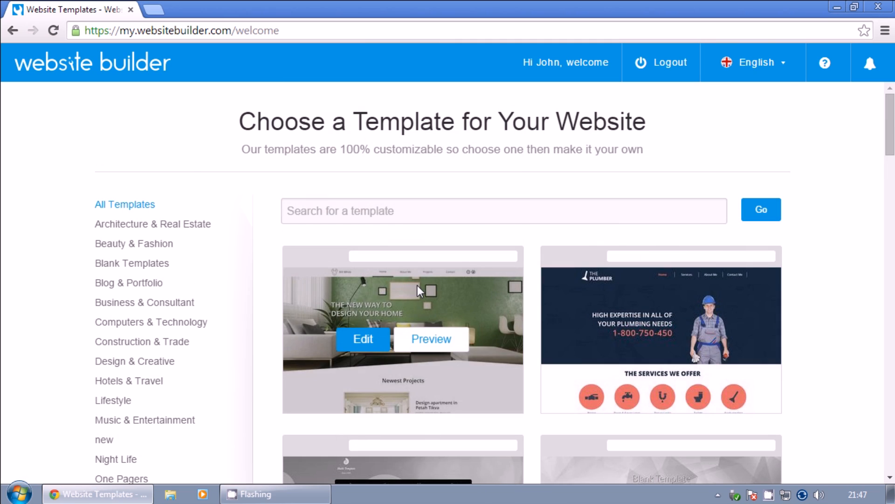
scroll(182, 281, "down", 2)
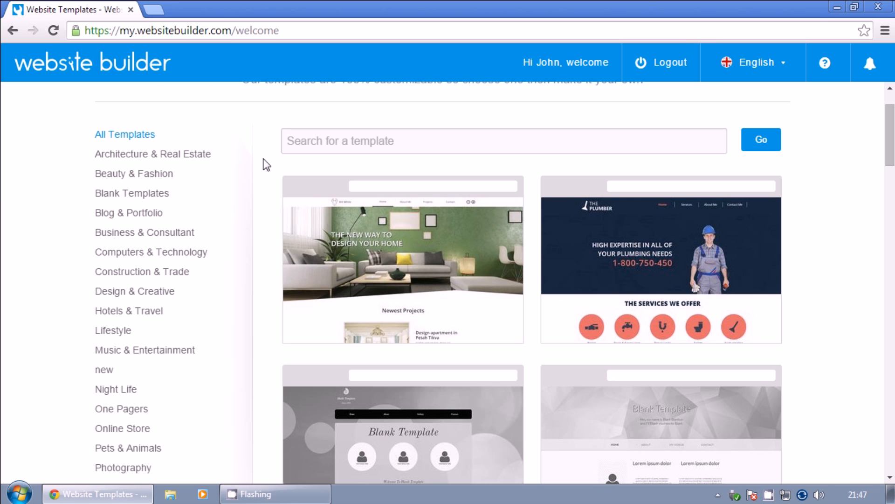
scroll(266, 165, "down", 2)
scroll(266, 164, "down", 2)
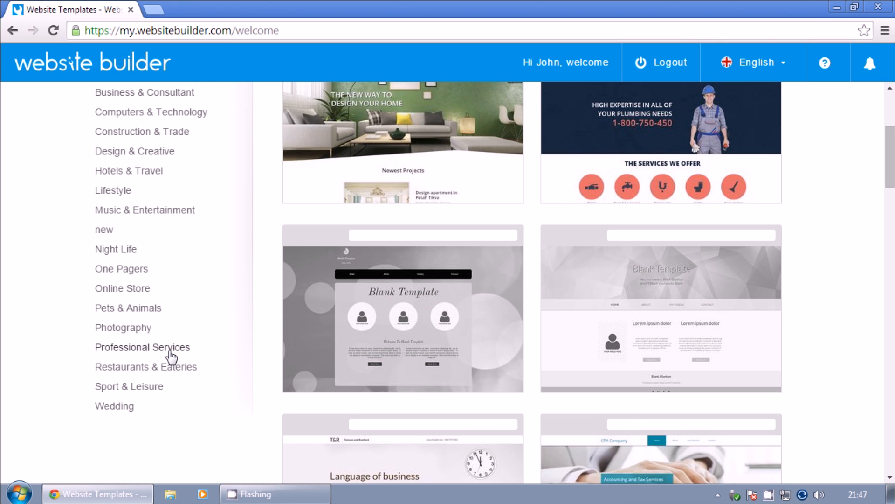
scroll(171, 359, "up", 2)
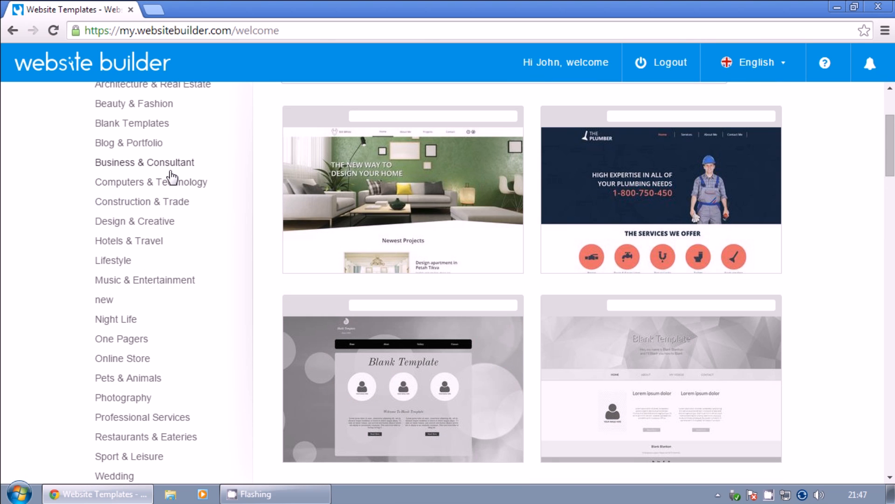
Filter the template gallery to Construction & Trade templates.
left_click(157, 206)
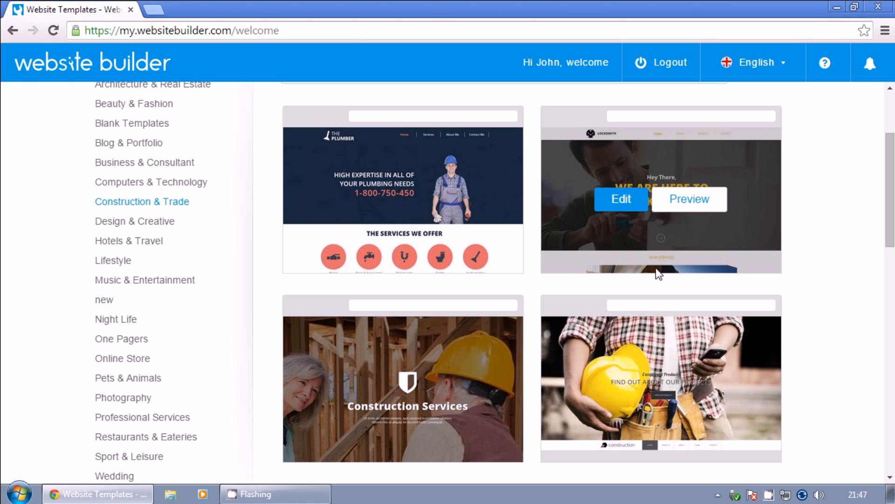
scroll(651, 273, "down", 2)
scroll(625, 248, "up", 3)
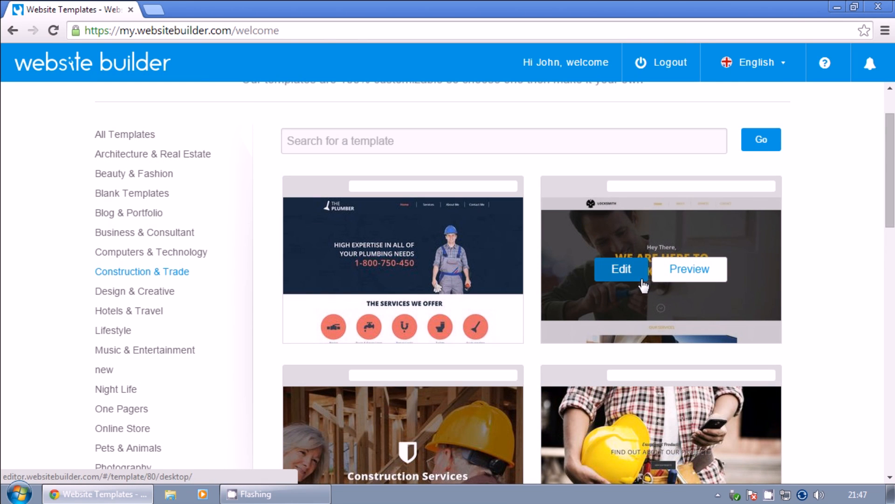
Preview the Locksmith template, look through it, and close the preview.
left_click(672, 279)
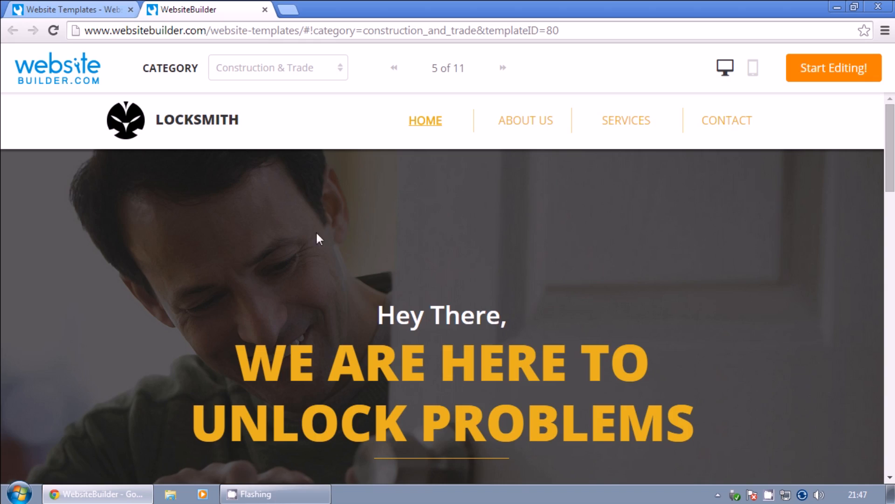
scroll(383, 262, "down", 15)
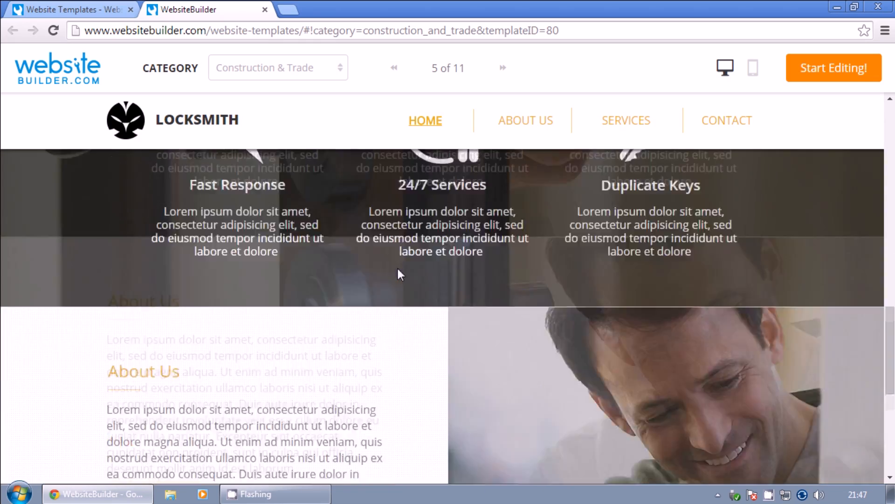
scroll(400, 274, "down", 3)
scroll(408, 306, "up", 18)
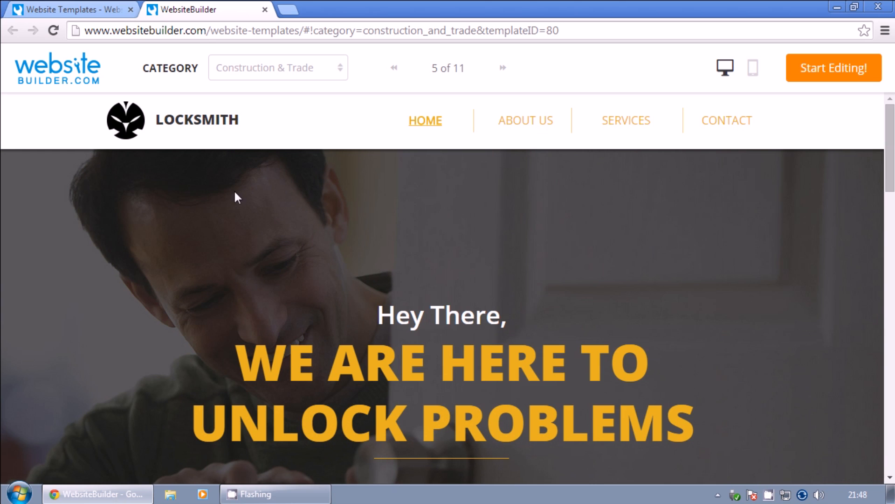
left_click(265, 10)
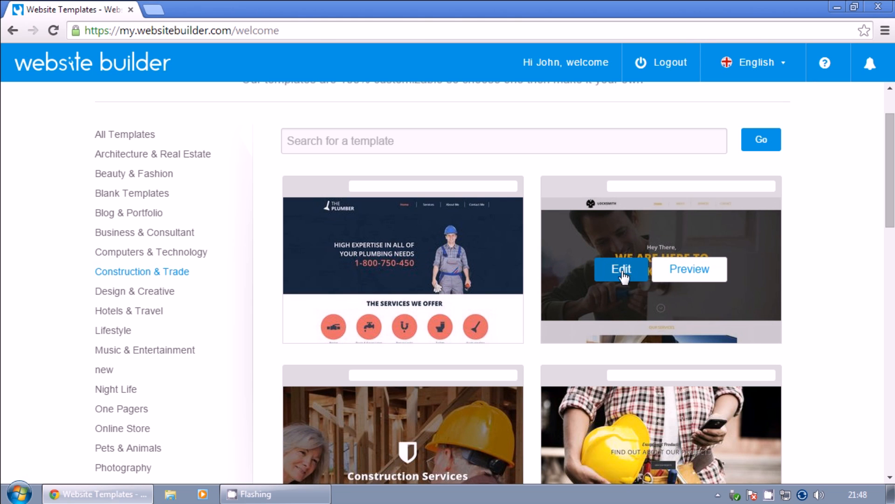
Open the Locksmith template in the editor and scroll down its HOME page.
left_click(627, 275)
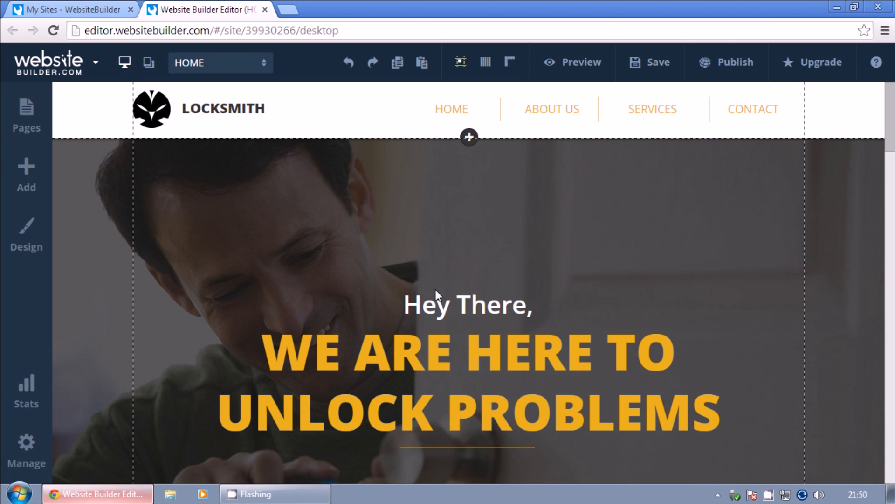
scroll(406, 279, "down", 2)
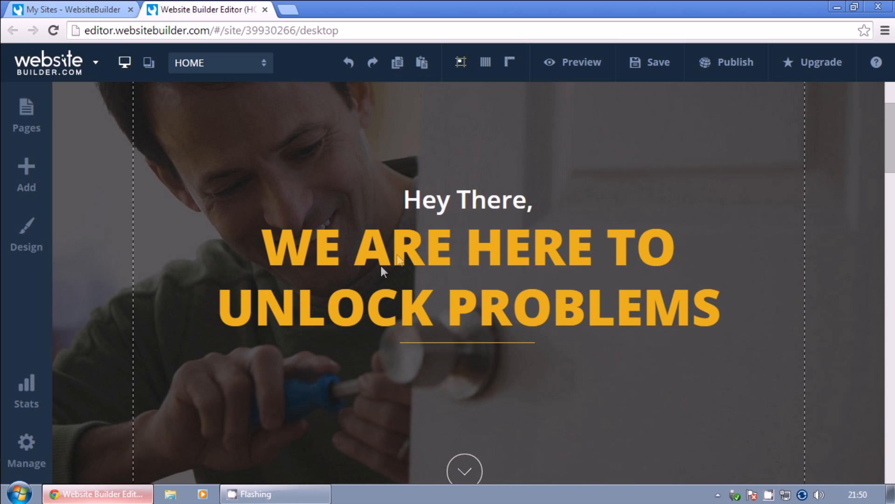
Change the hero heading to 'Looking for a professional plumber?'.
left_click(403, 249)
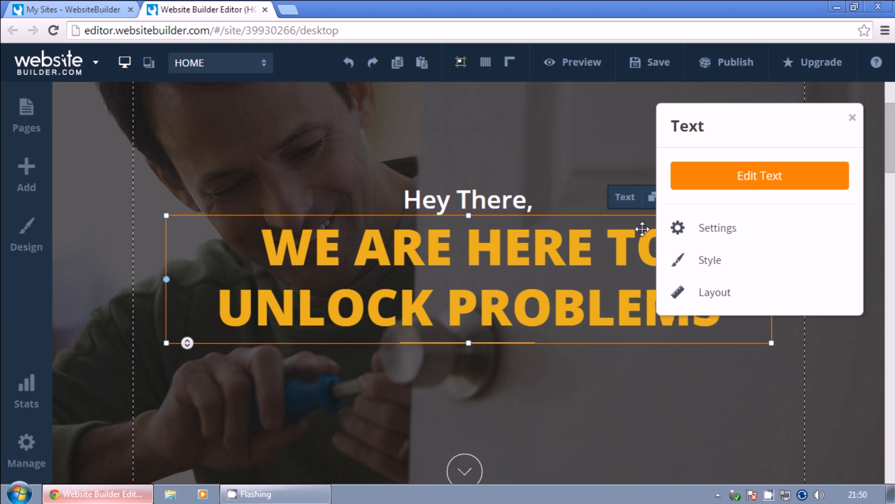
left_click(748, 181)
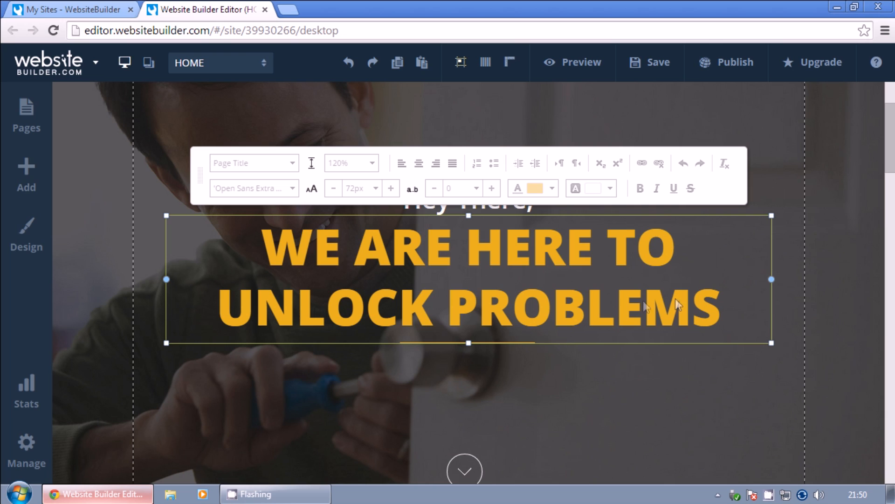
left_click_drag(717, 308, 286, 243)
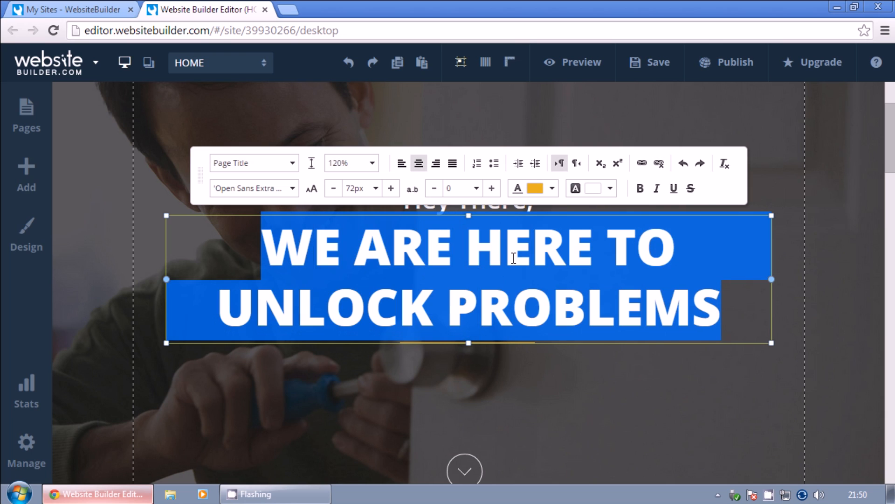
type("Looking fo")
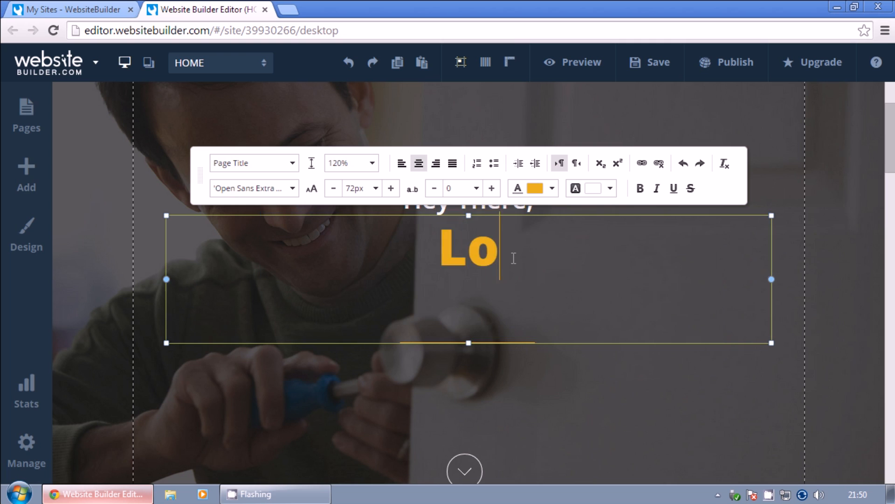
type("prof")
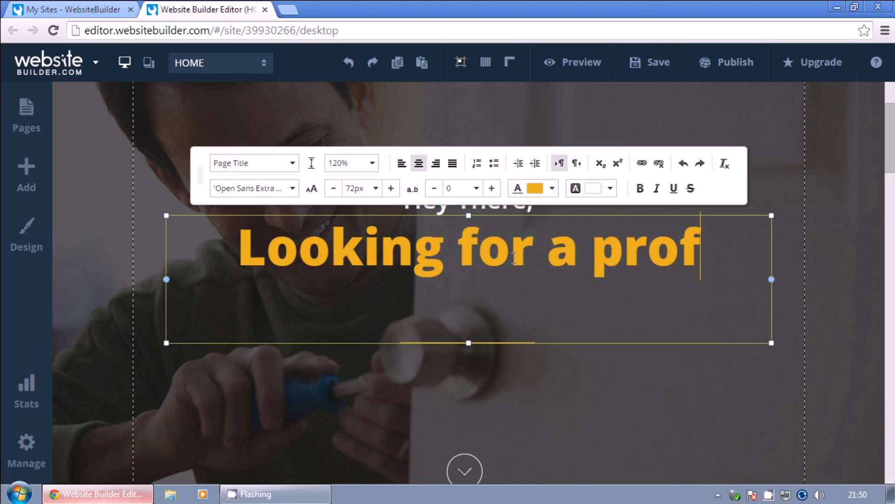
type("essional plumber?")
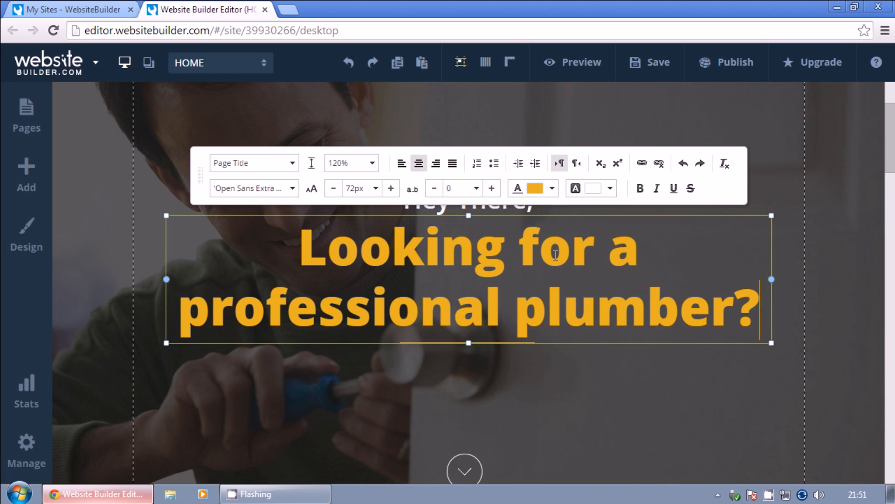
left_click(740, 102)
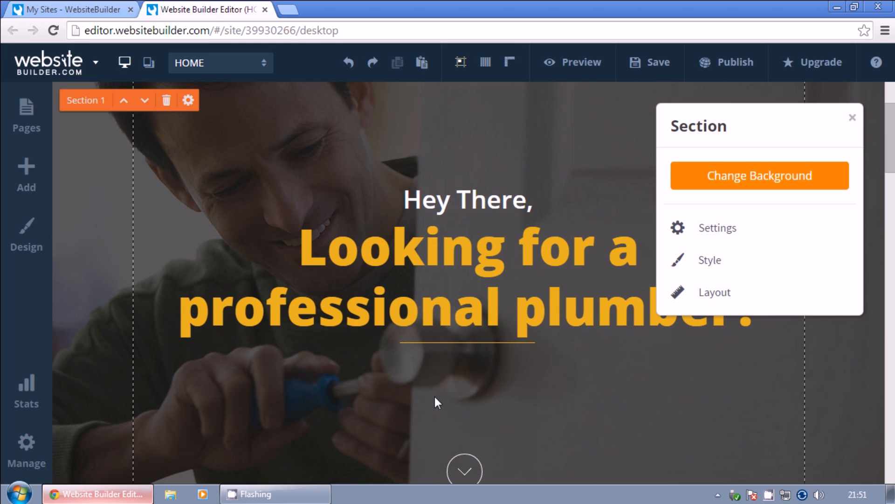
Save the site, closing the section settings and the saved confirmation.
left_click(652, 69)
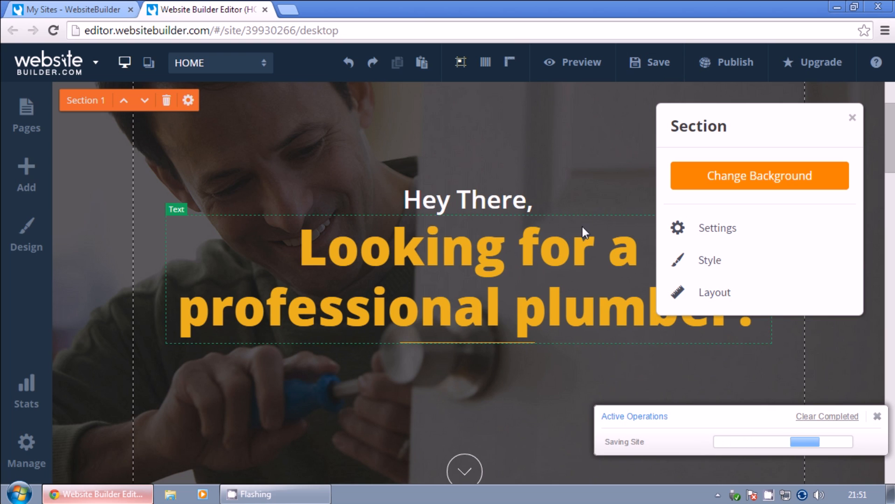
left_click(853, 118)
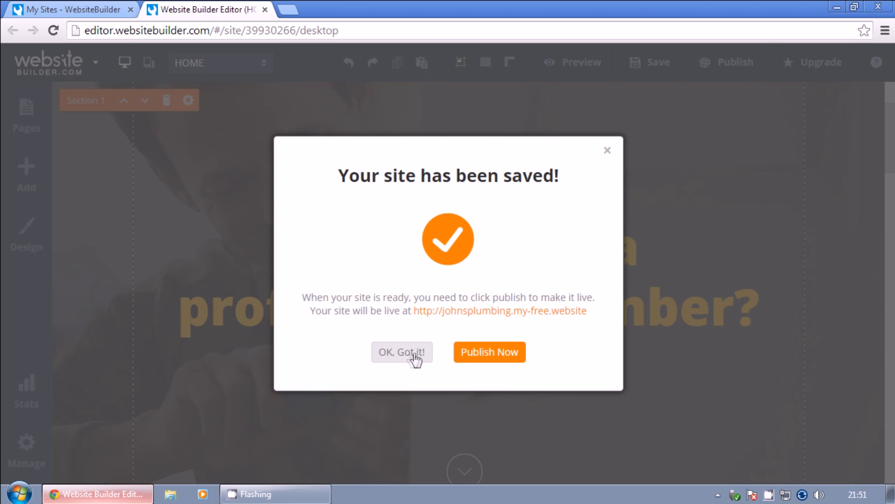
left_click(414, 357)
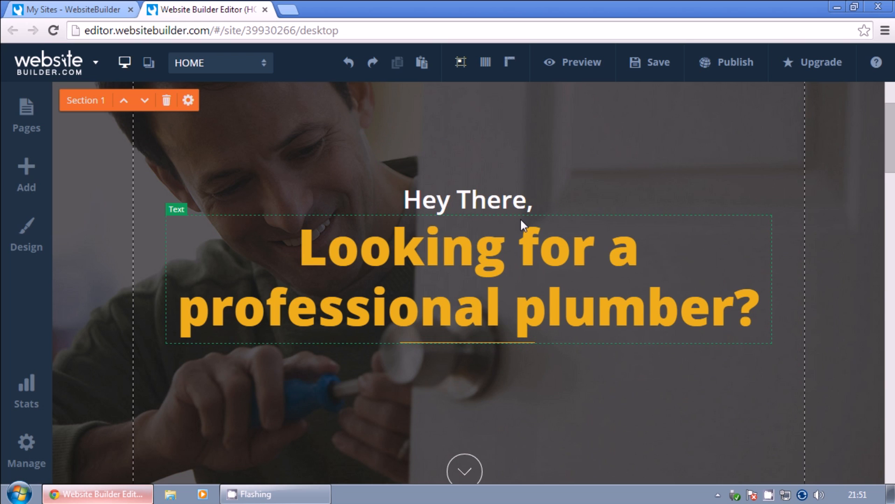
scroll(522, 219, "down", 8)
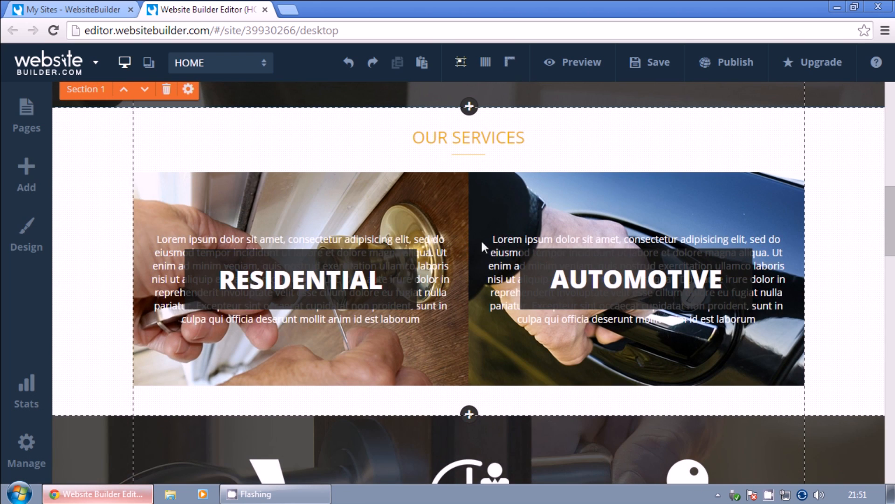
scroll(562, 260, "down", 8)
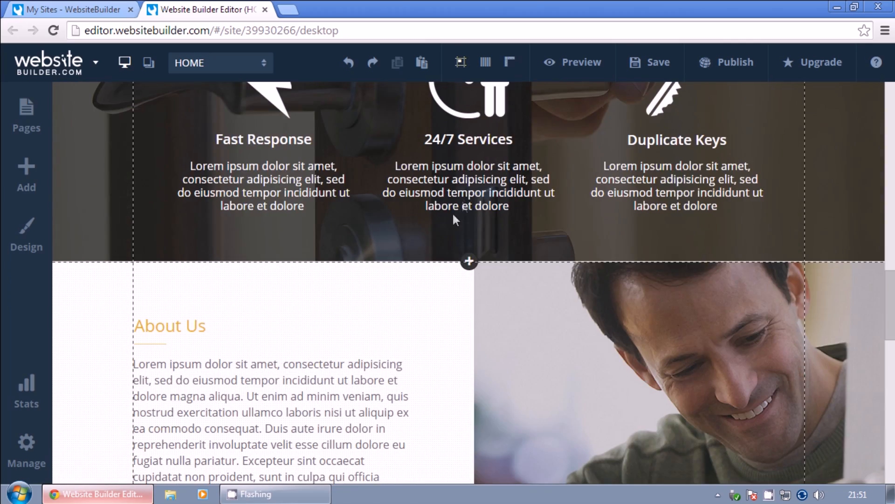
left_click(452, 214)
scroll(496, 257, "up", 5)
right_click(496, 257)
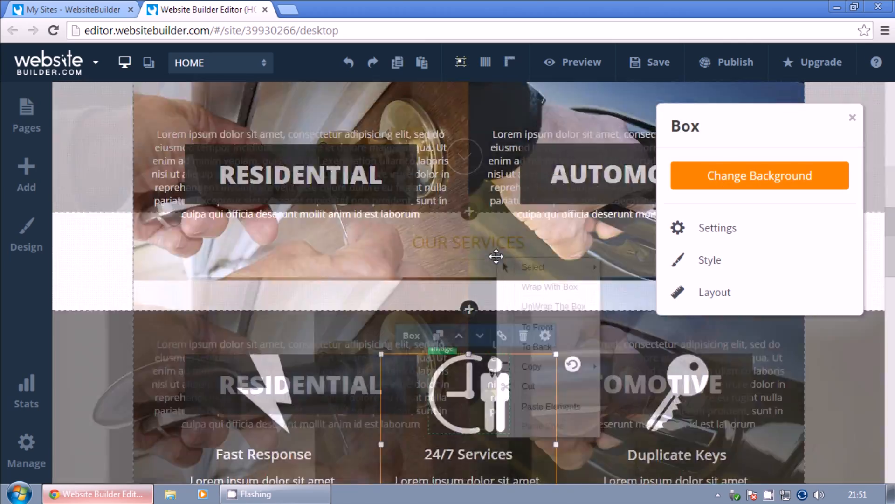
scroll(463, 340, "down", 6)
left_click(458, 288)
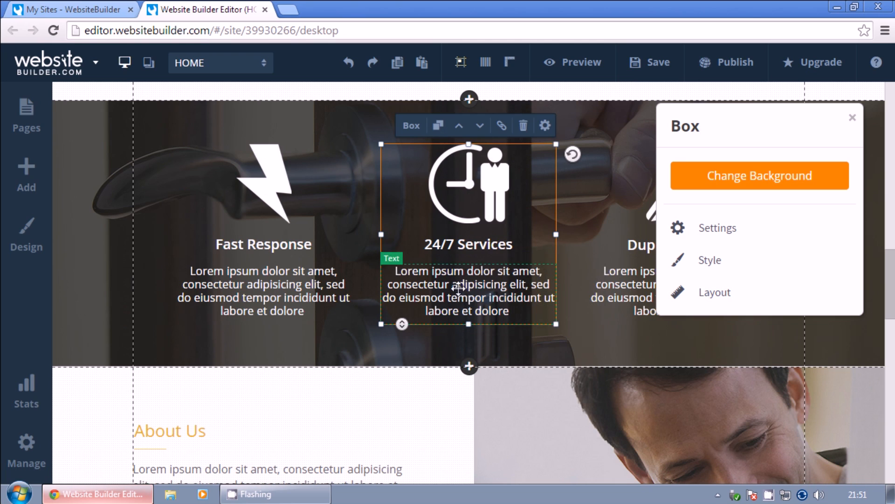
left_click(458, 288)
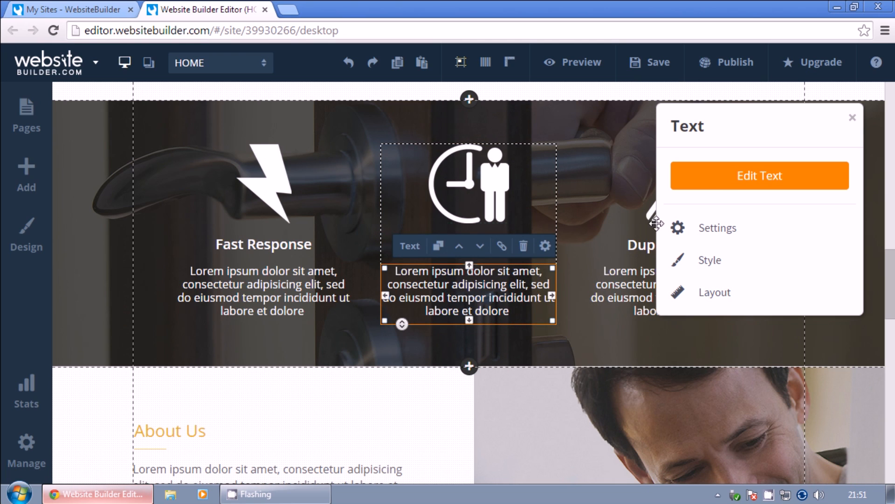
scroll(576, 308, "up", 10)
scroll(513, 299, "down", 2)
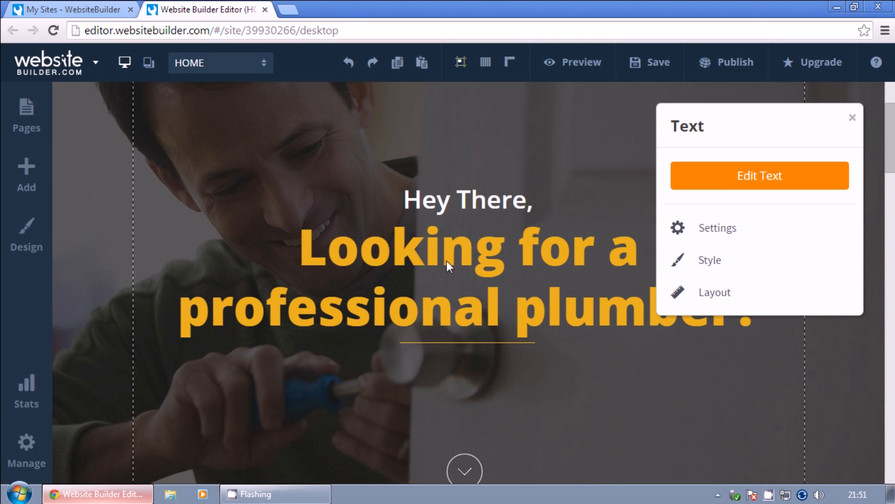
left_click(450, 251)
left_click(450, 252)
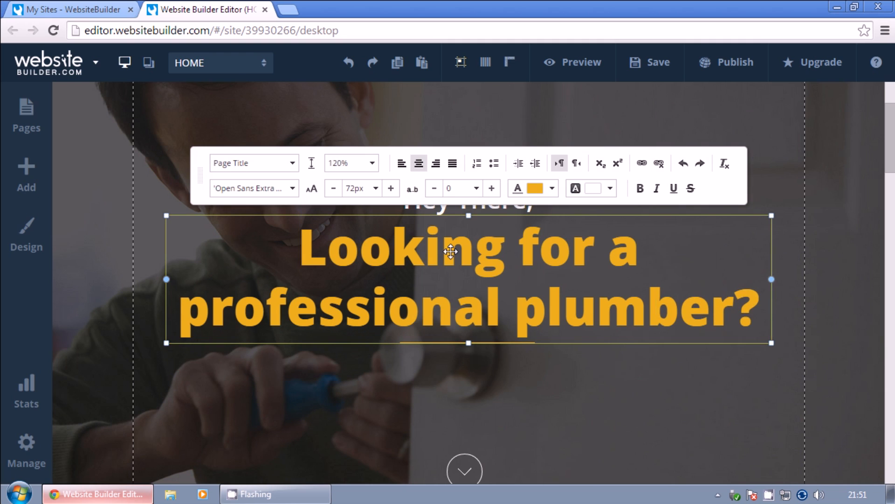
left_click(624, 112)
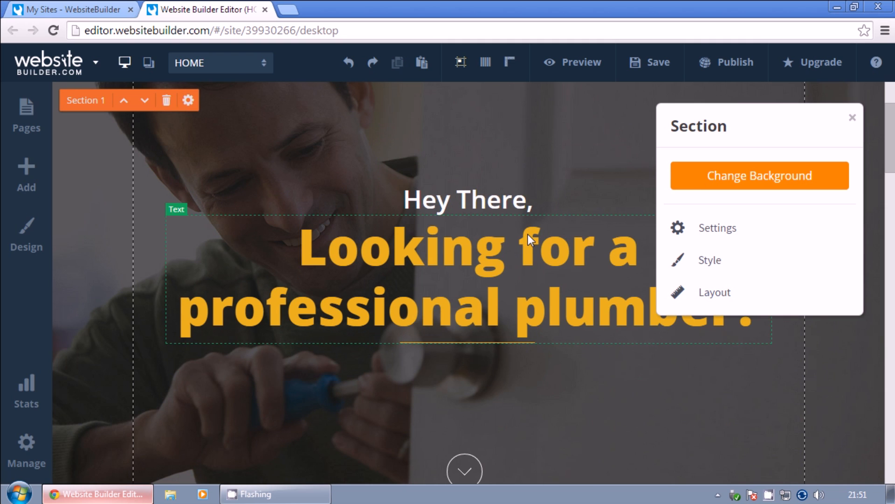
scroll(267, 184, "up", 3)
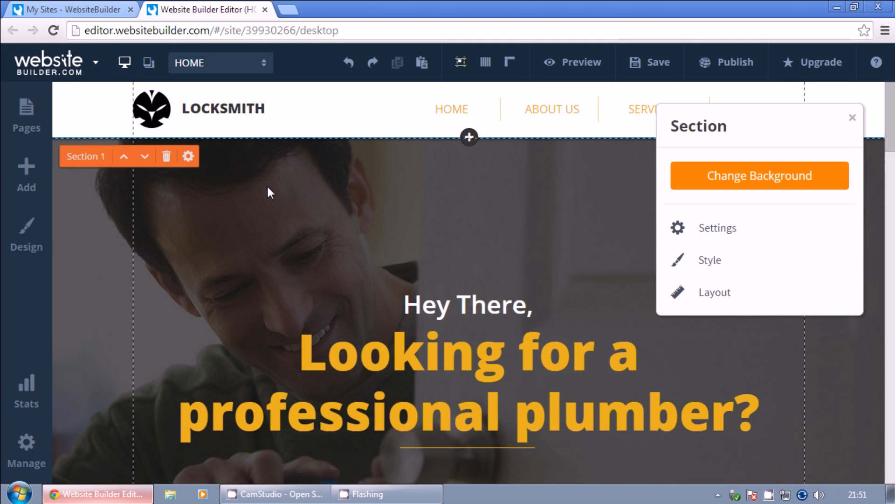
left_click(852, 117)
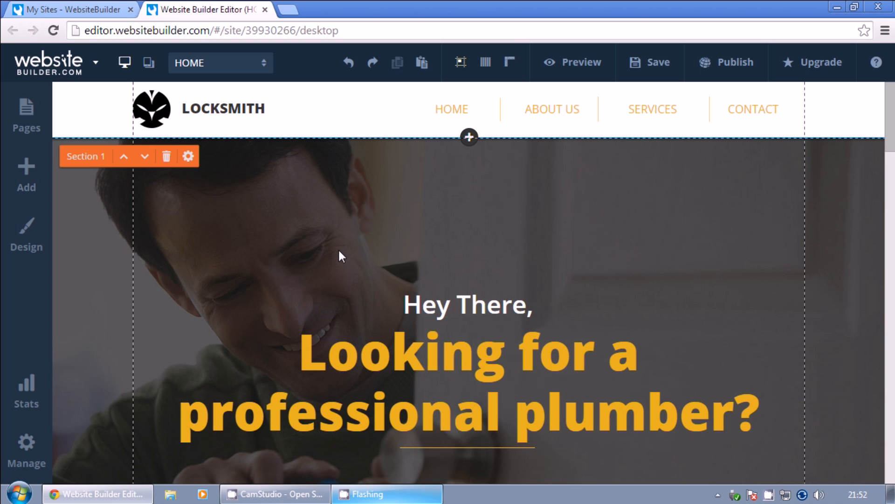
scroll(339, 252, "down", 10)
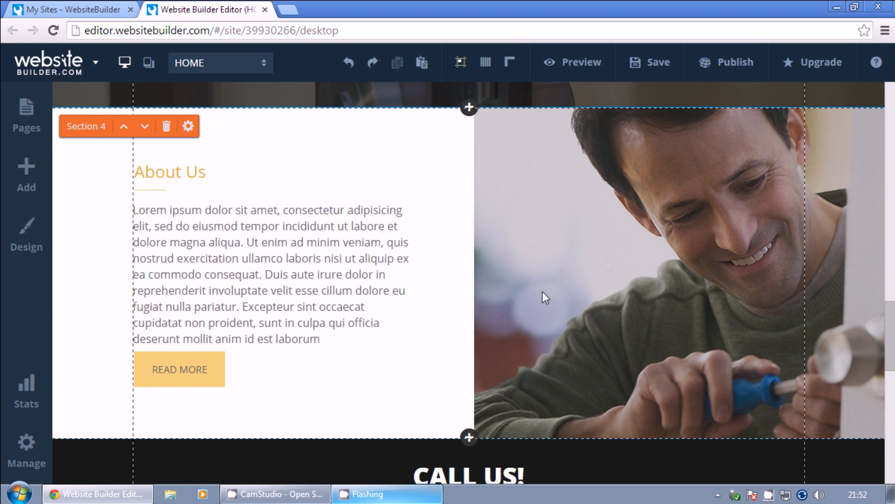
left_click(625, 250)
Upload the 'john the plumber' photo from Pictures > Plumber Website > images into User Images.
left_click(759, 174)
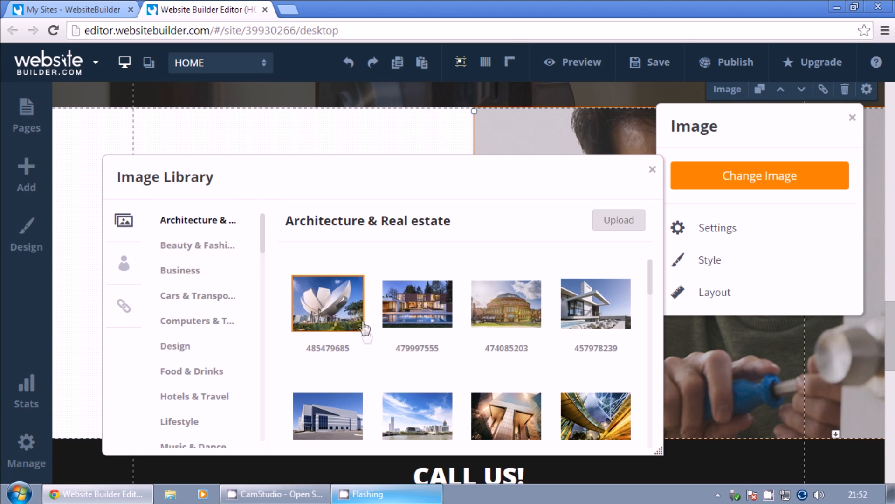
scroll(583, 321, "down", 2)
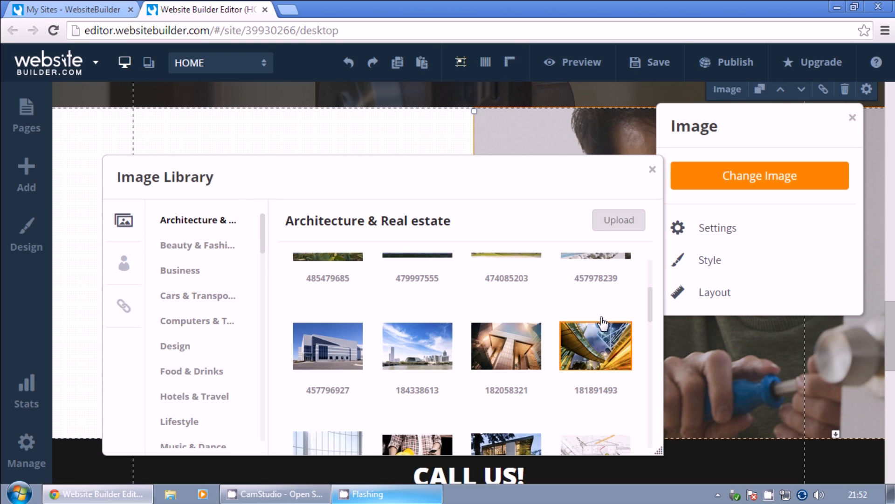
left_click(124, 266)
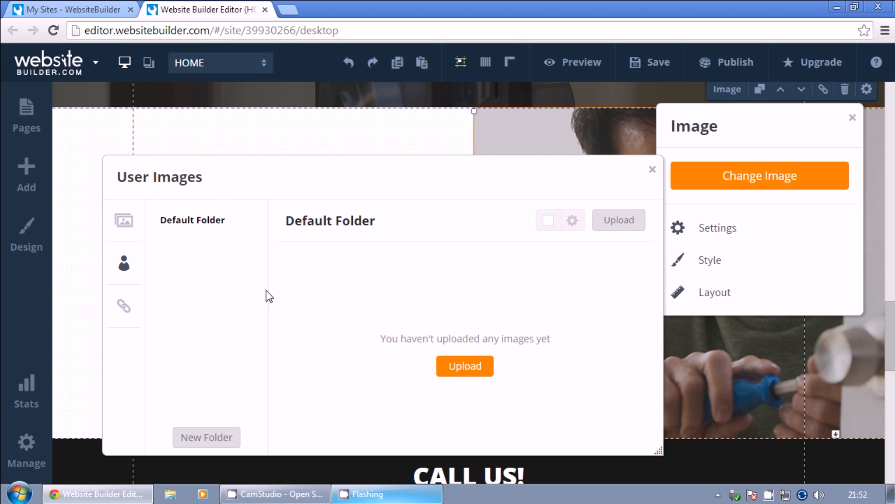
left_click(465, 372)
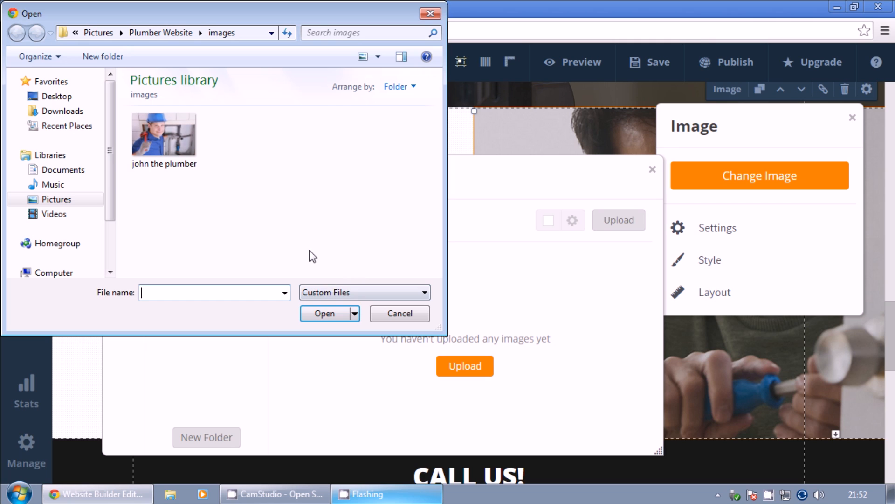
left_click(168, 136)
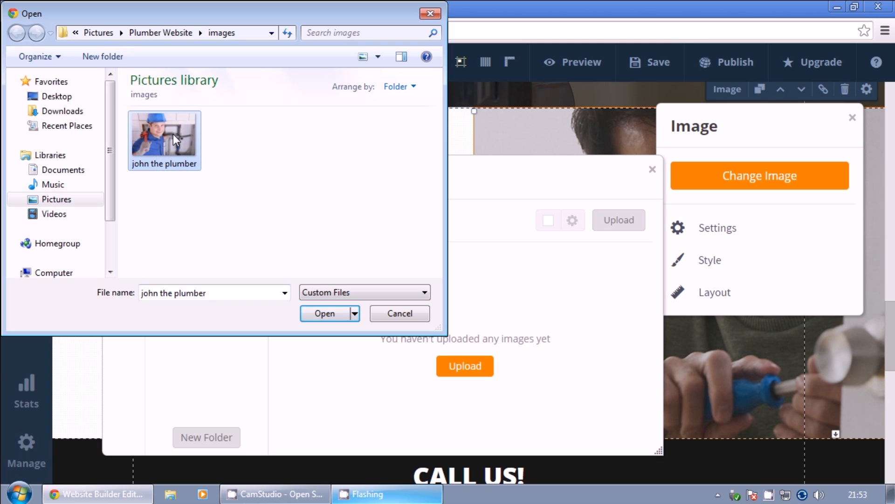
left_click(328, 318)
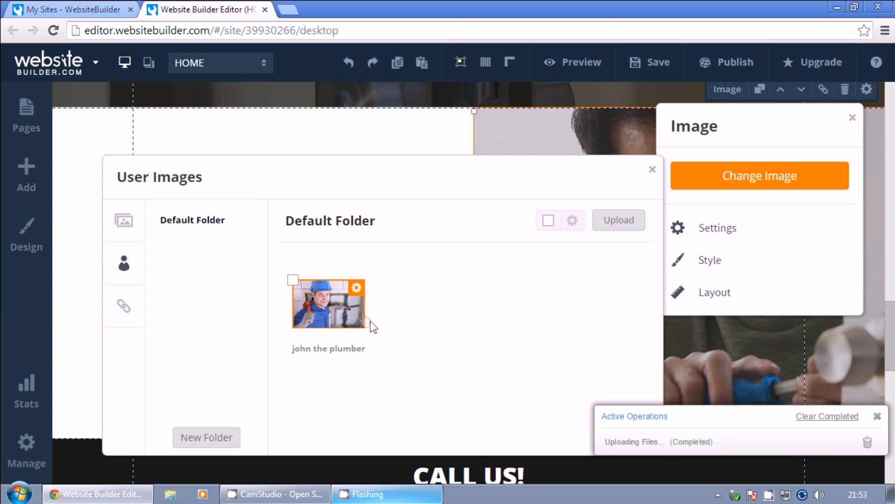
Use the john the plumber photo as the About Us picture and make it slightly narrower.
left_click(312, 304)
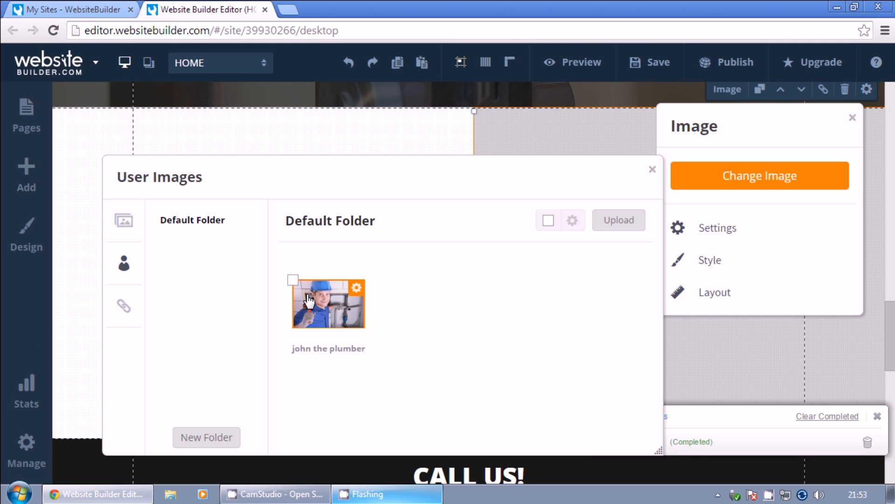
left_click(652, 171)
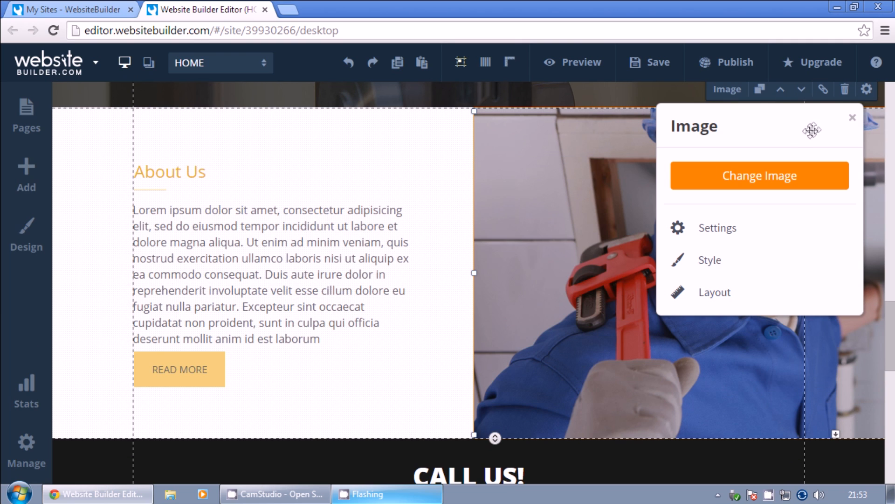
left_click(853, 117)
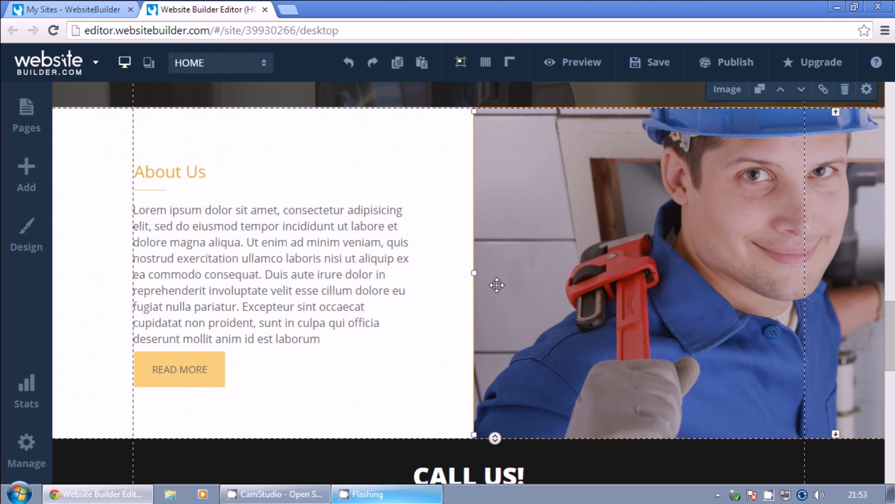
mouse_move(475, 111)
left_mouse_down()
mouse_move(570, 210)
mouse_move(528, 172)
mouse_move(490, 112)
left_mouse_up()
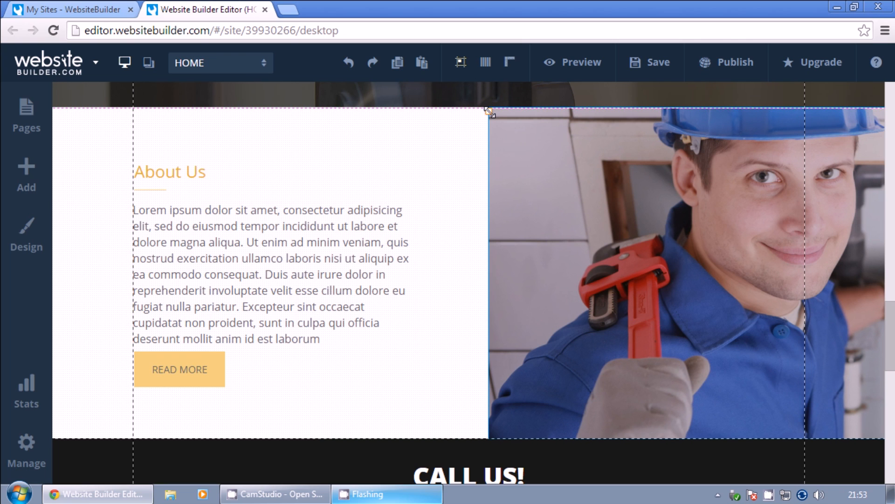
Select the About Us section and look over the HOME page around it.
left_click(456, 316)
scroll(463, 326, "up", 8)
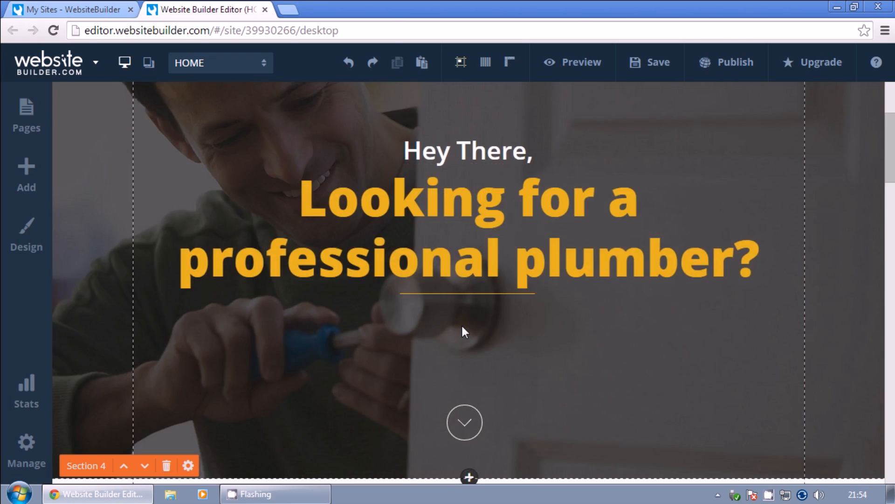
scroll(462, 327, "up", 3)
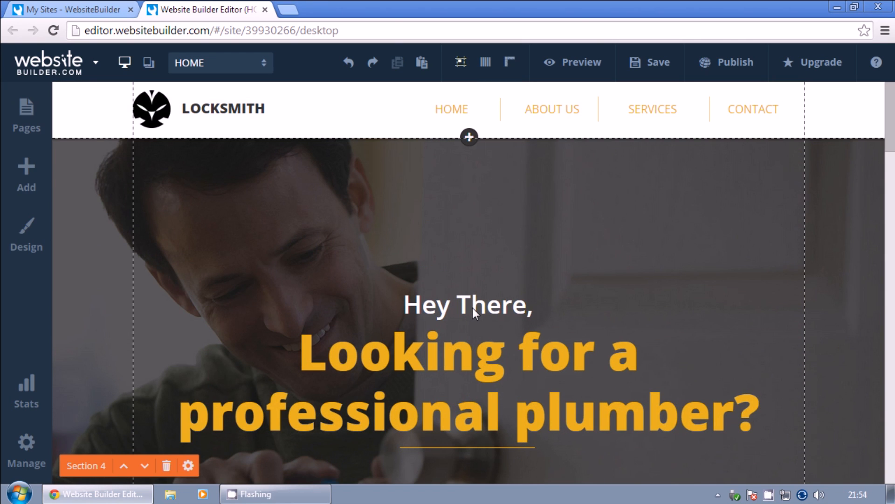
scroll(472, 307, "down", 2)
scroll(460, 272, "down", 5)
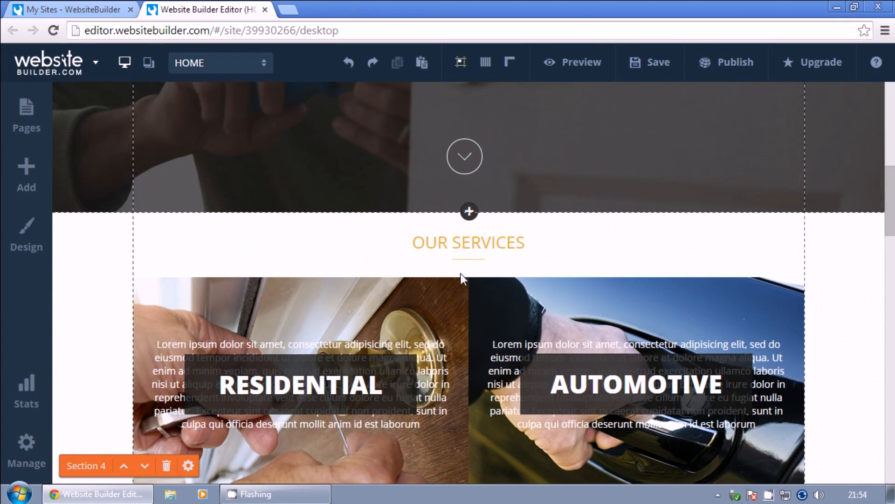
scroll(461, 273, "down", 8)
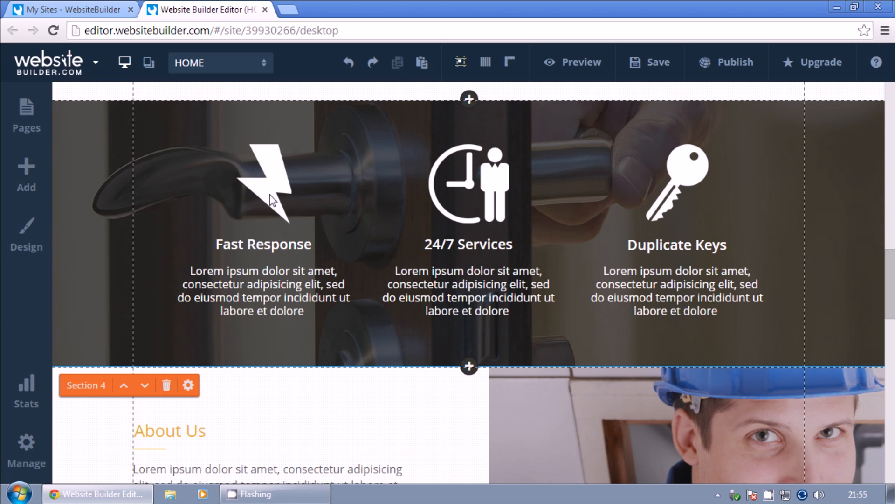
left_click(270, 290)
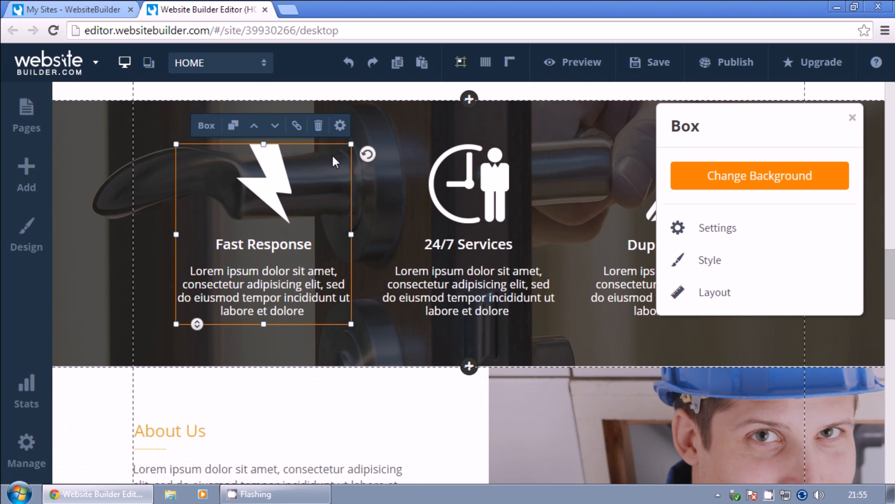
left_click(319, 127)
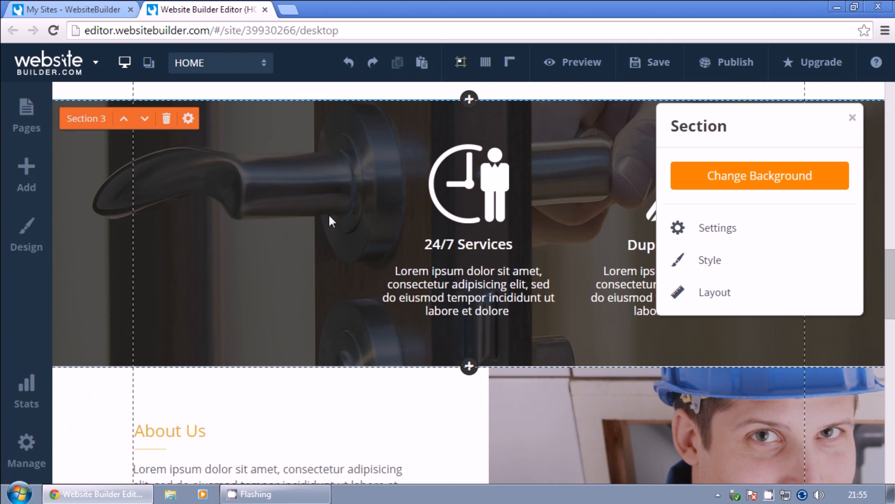
left_click(853, 117)
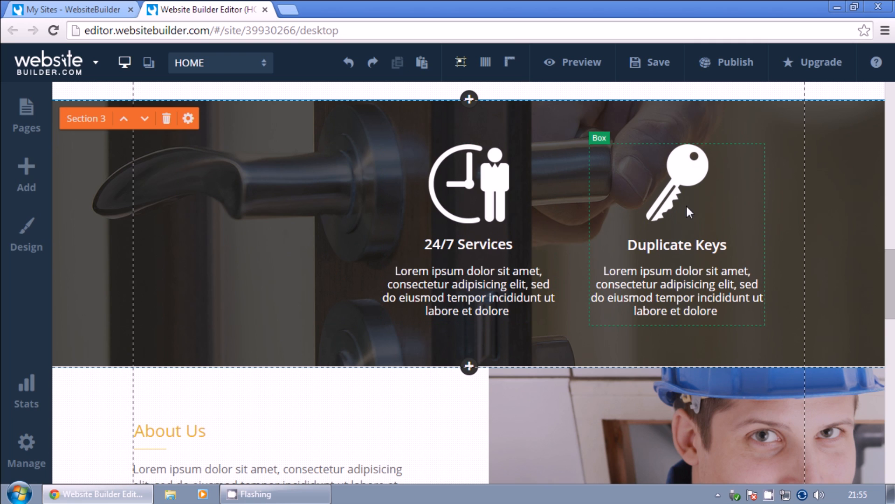
left_click(457, 201)
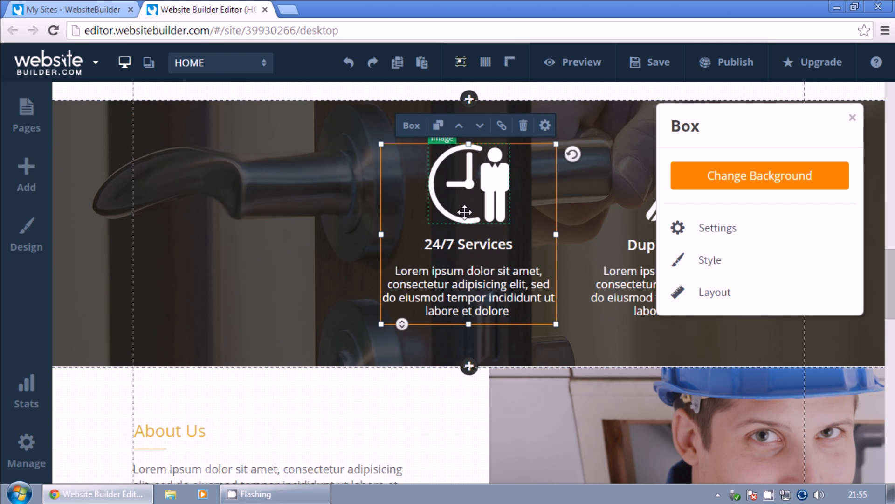
left_click_drag(465, 211, 294, 208)
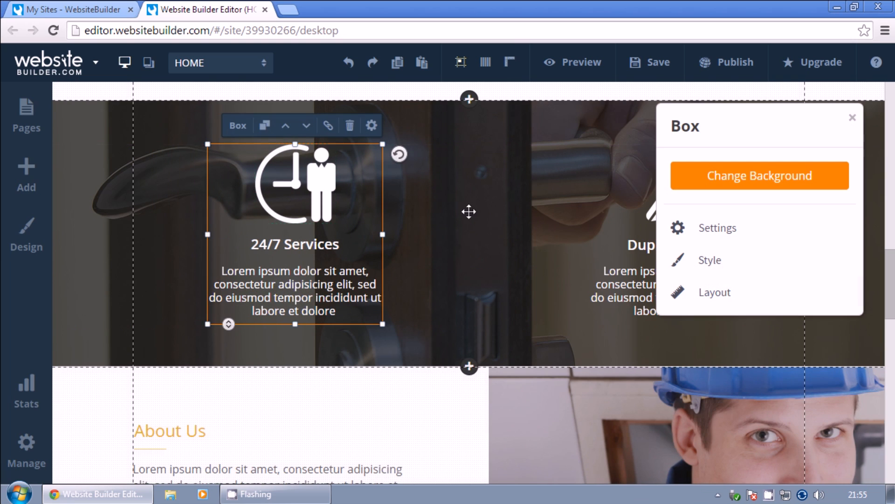
left_click(853, 117)
left_click(655, 203)
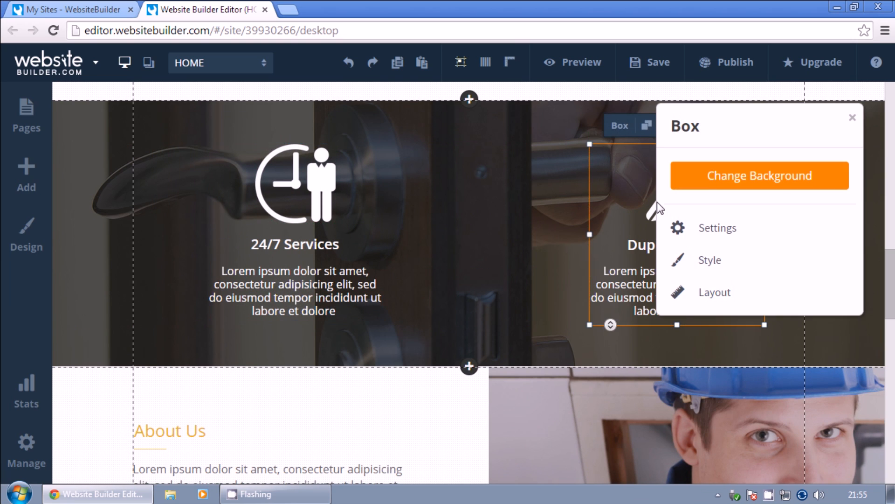
left_click_drag(650, 201, 530, 202)
left_click(424, 347)
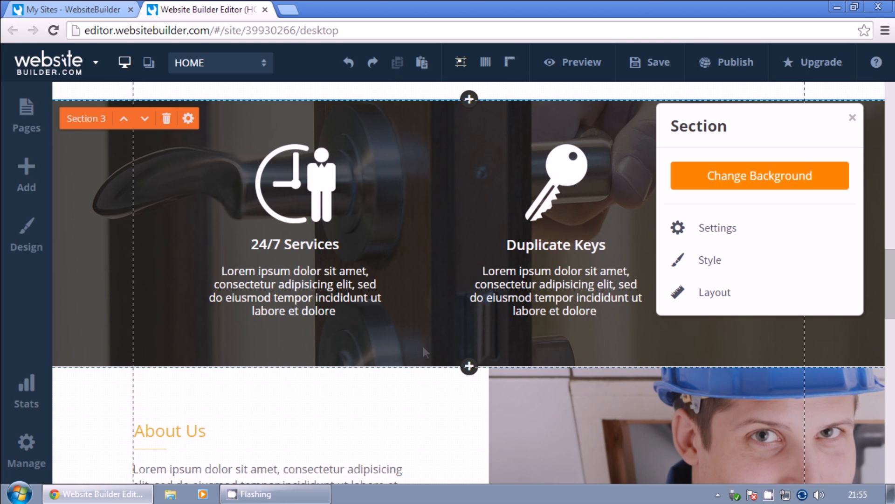
left_click(852, 117)
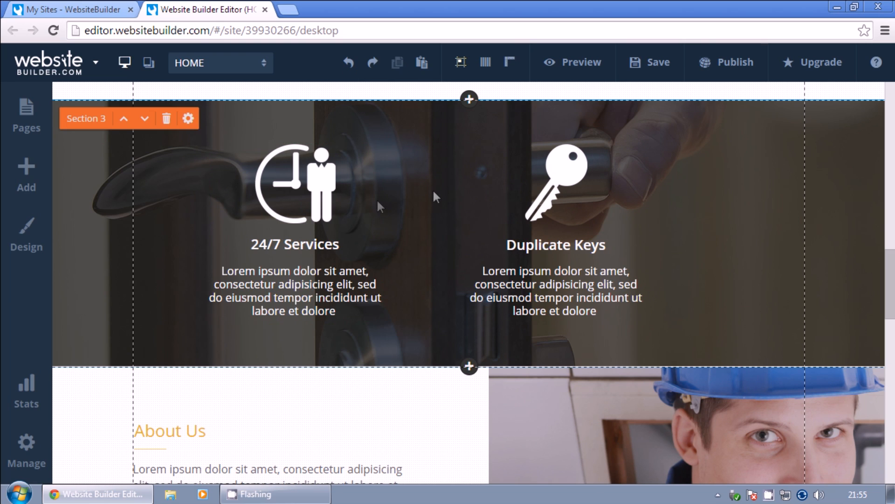
left_click(349, 63)
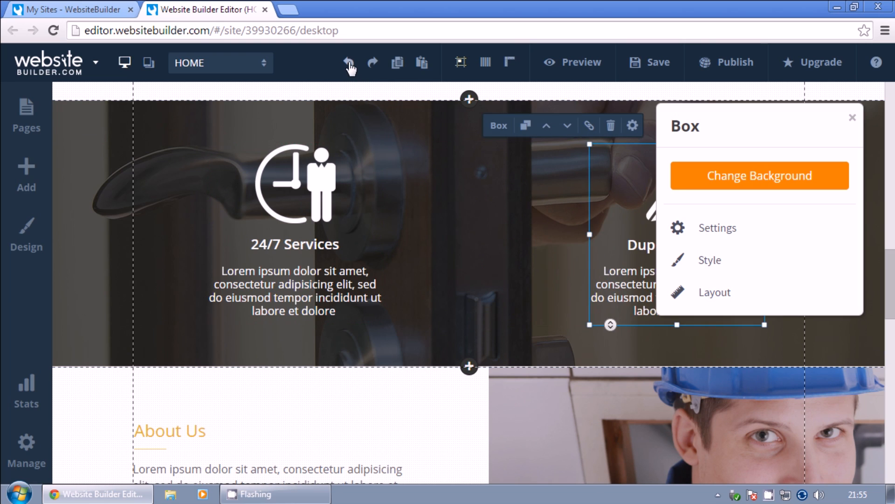
left_click(349, 63)
left_click(349, 63)
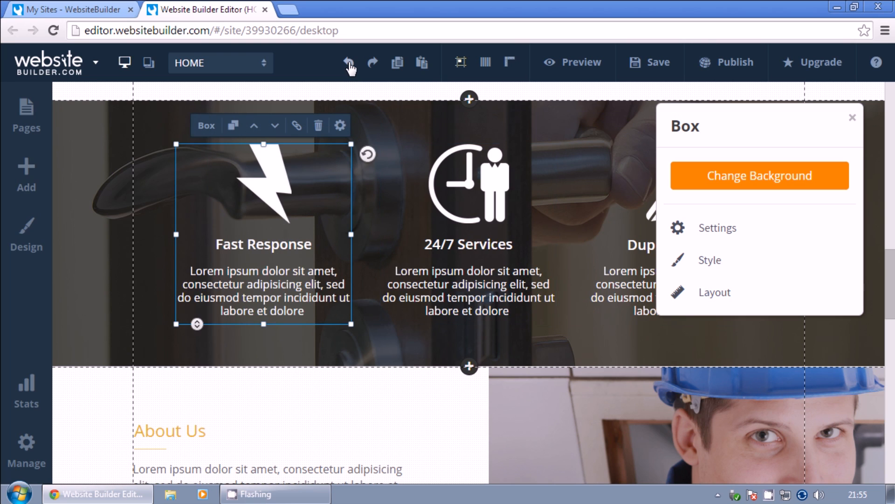
left_click(853, 119)
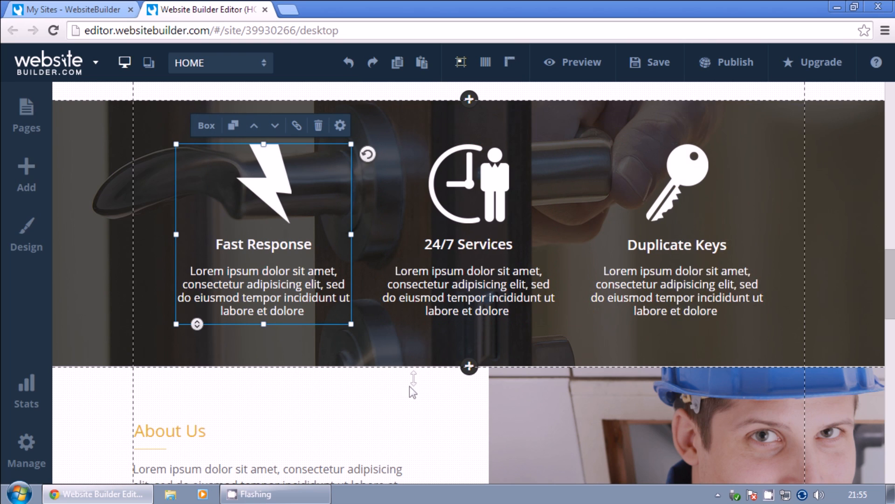
left_click(409, 385)
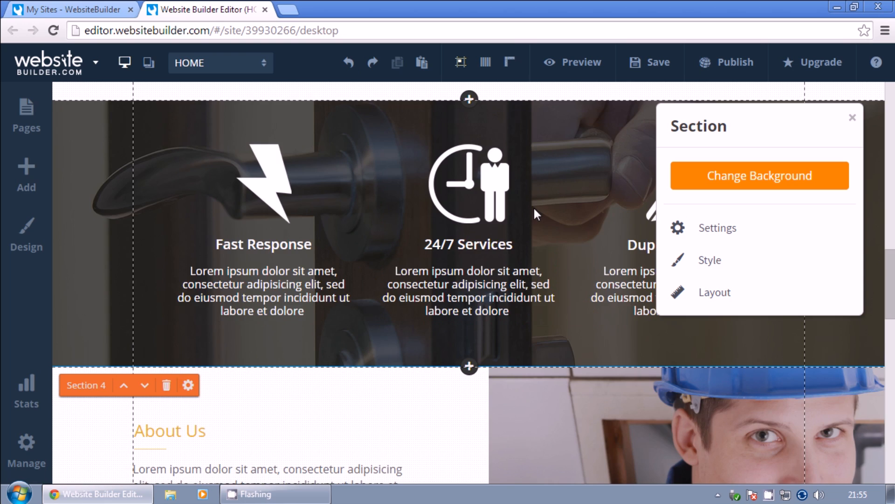
Close the Section settings panel and return to the About Us section.
scroll(533, 206, "up", 10)
left_click(852, 122)
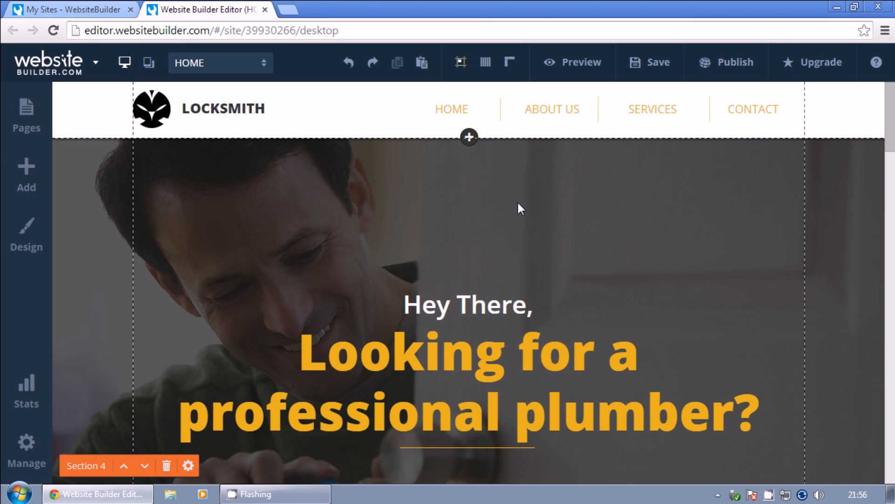
scroll(381, 316, "down", 15)
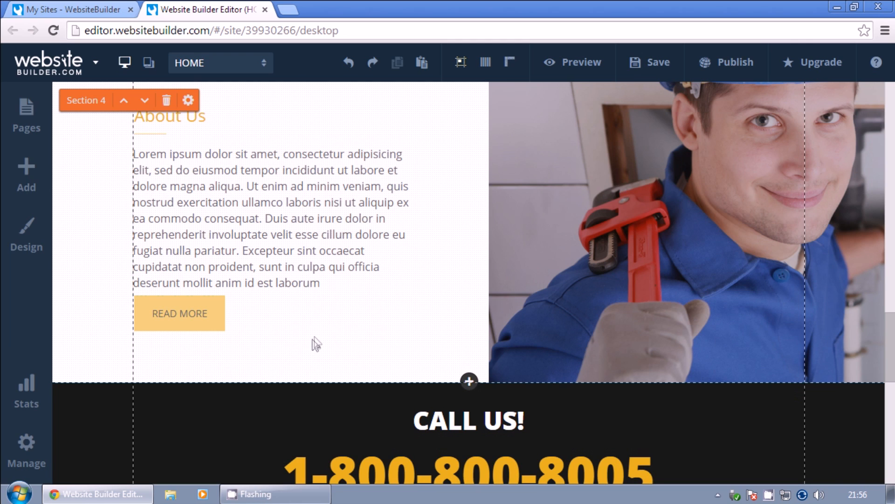
Add stock photo 168345052, a worker with a yellow hard hat, from the Image Library to About Us.
left_click(31, 175)
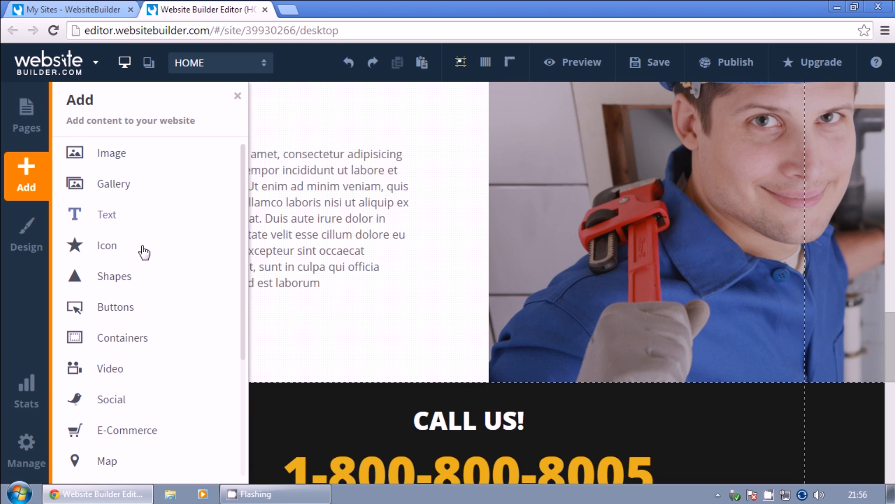
left_click(110, 159)
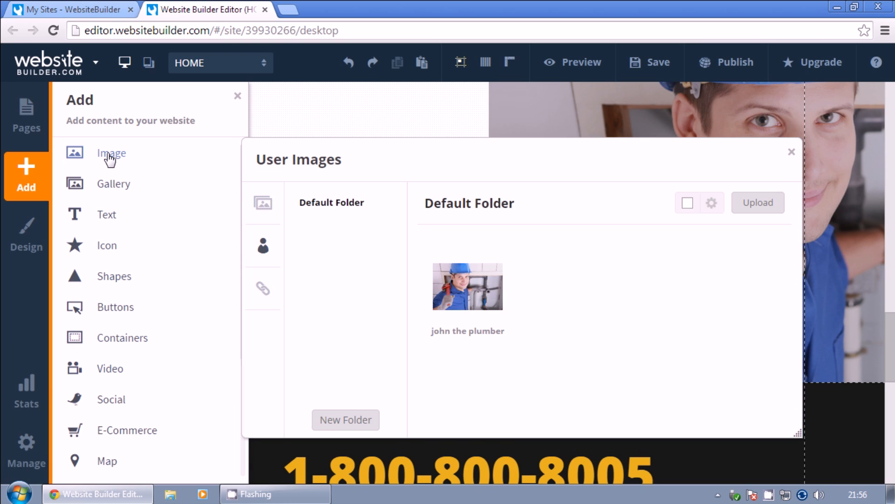
left_click(271, 206)
right_click(653, 334)
left_click(791, 287)
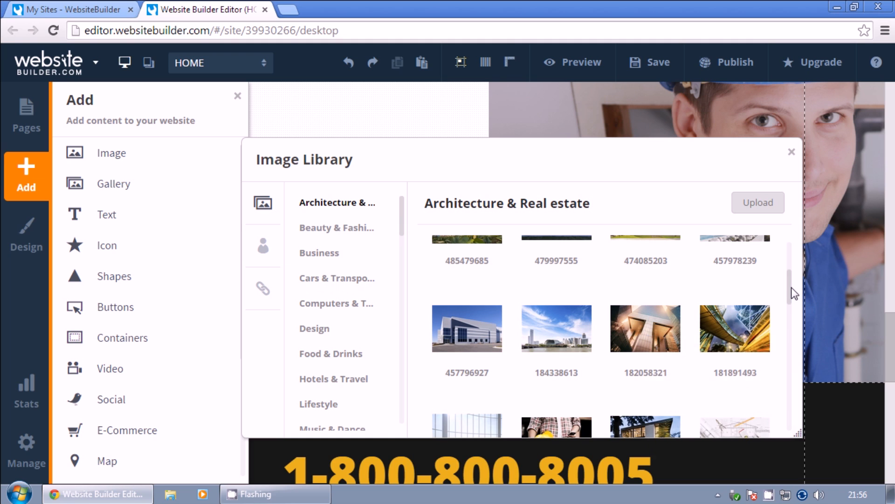
scroll(768, 304, "down", 2)
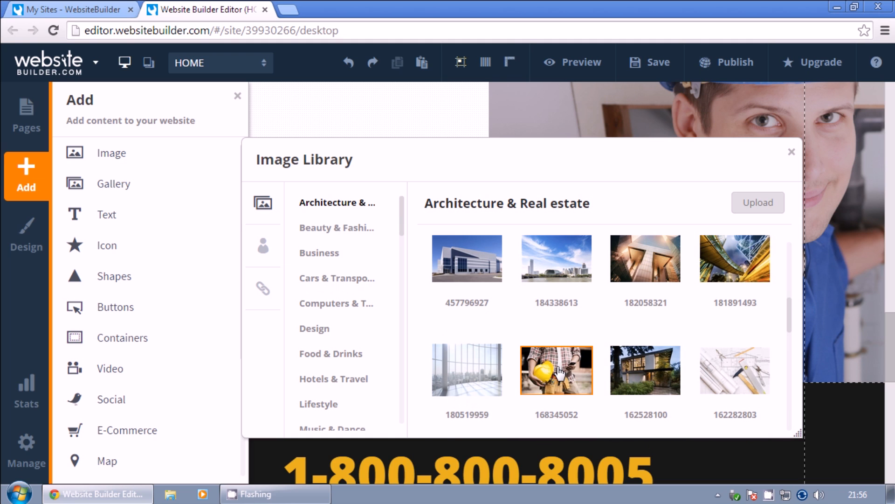
left_click(560, 372)
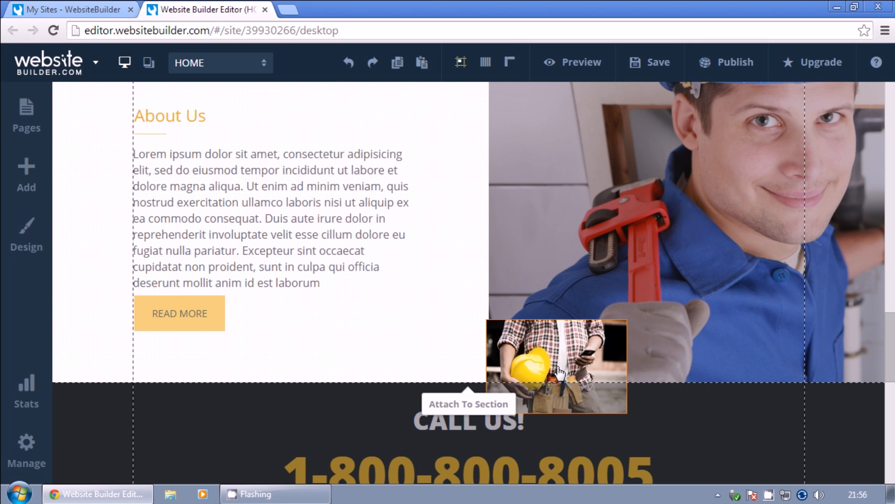
Narrow the About Us text box and delete the middle sentences of its paragraph.
left_click_drag(559, 371, 374, 330)
left_click(272, 321)
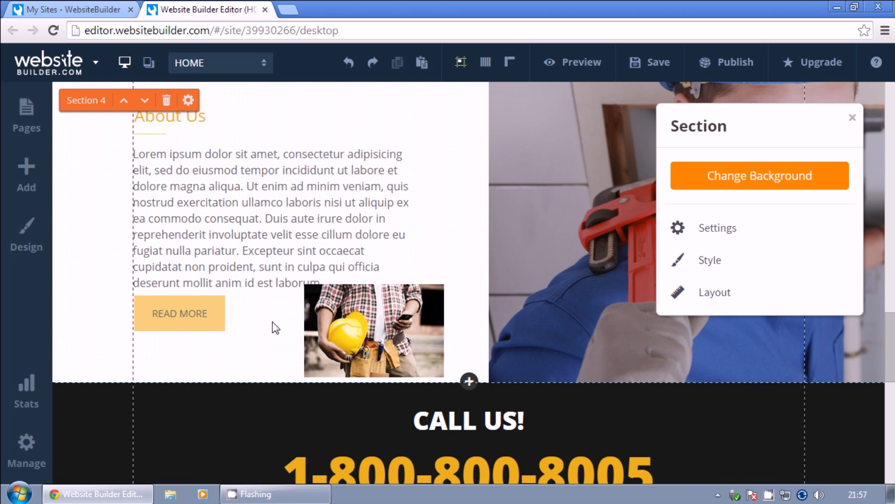
left_click(357, 323)
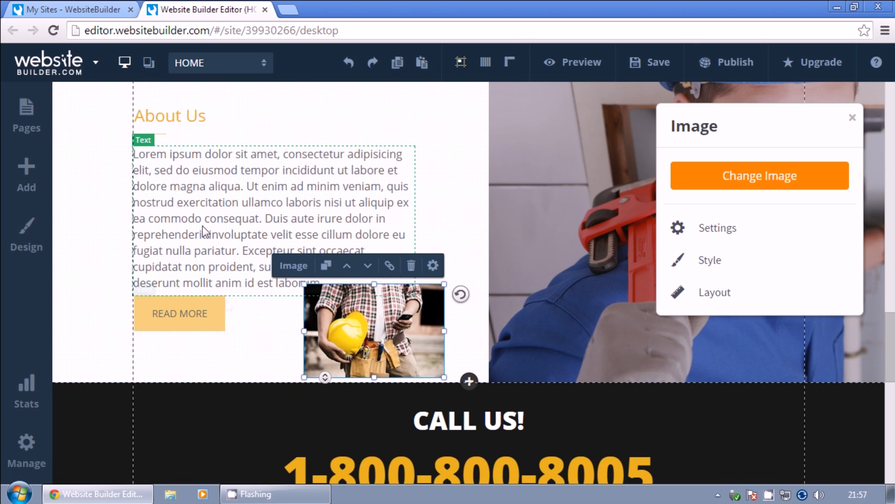
left_click(314, 259)
left_click_drag(414, 295, 381, 253)
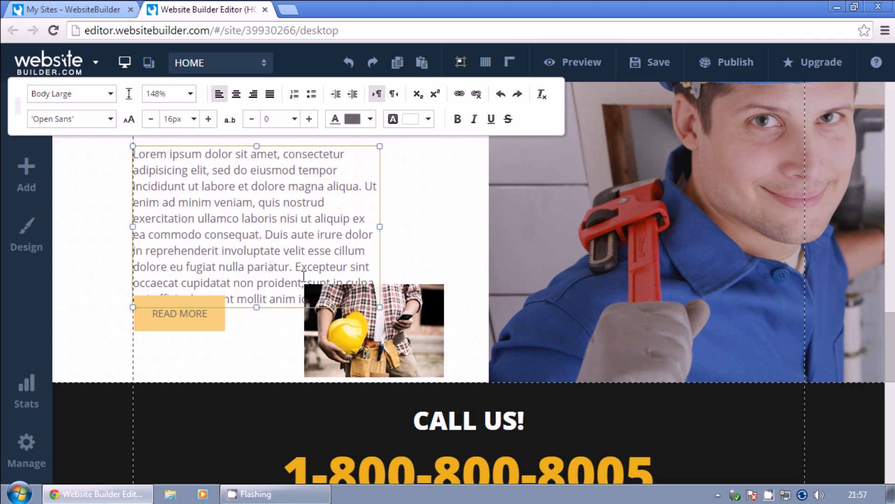
left_click_drag(370, 266, 133, 187)
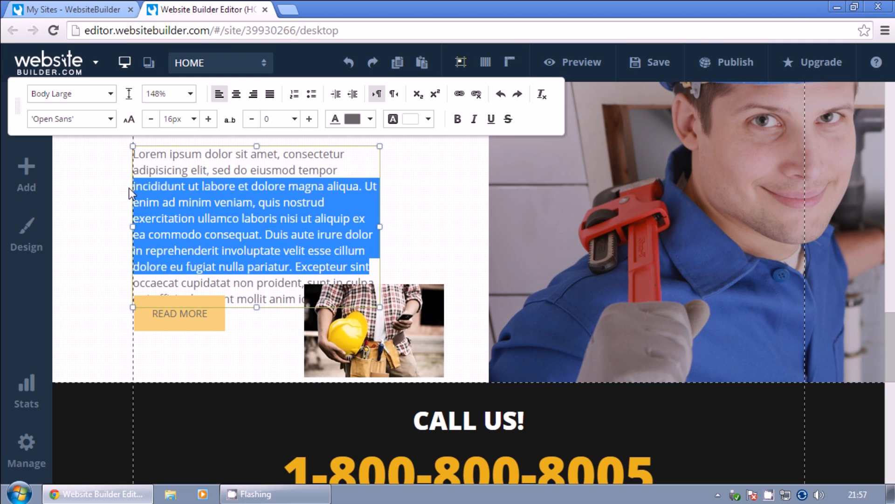
key("Delete")
Move READ MORE lower and place the enlarged worker photo beneath the paragraph.
left_click(447, 219)
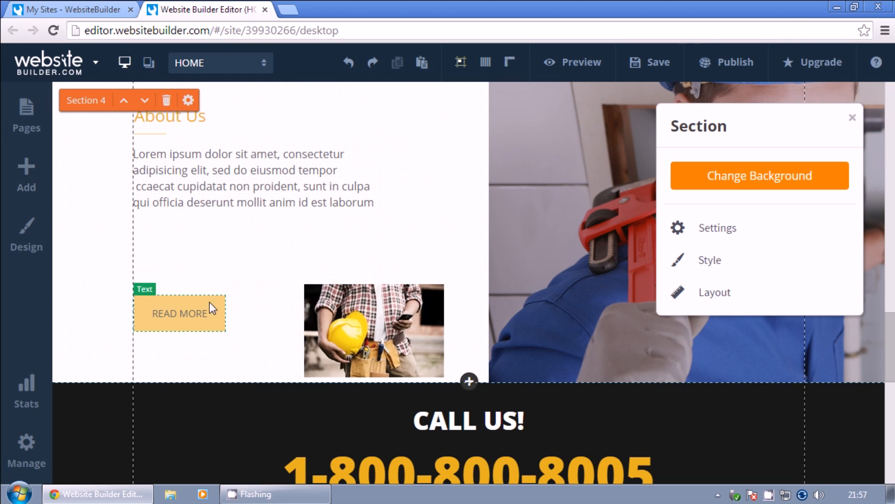
left_click(194, 312)
left_click_drag(189, 316, 187, 356)
left_click(369, 307)
left_click_drag(368, 320, 204, 278)
left_click_drag(277, 329, 283, 302)
left_click(414, 283)
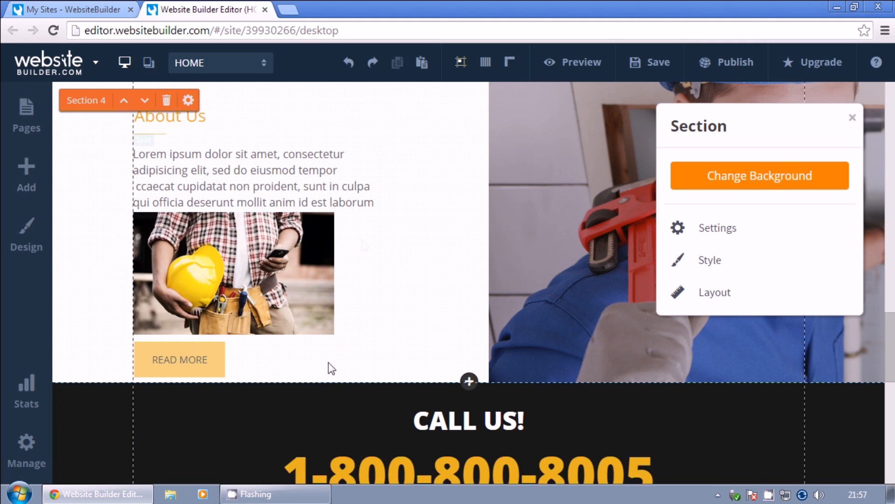
left_click(852, 118)
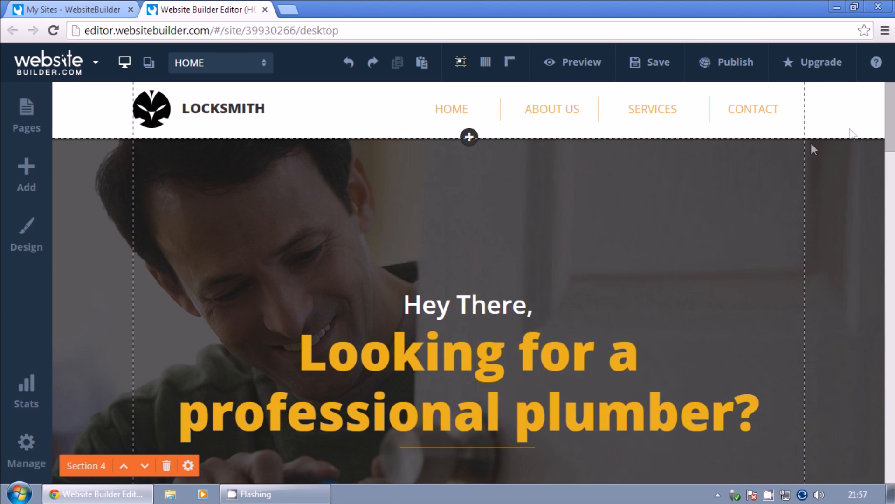
Rename the CONTACT page to 'CONTACT US' in page management and save.
left_click(543, 348)
left_click(853, 118)
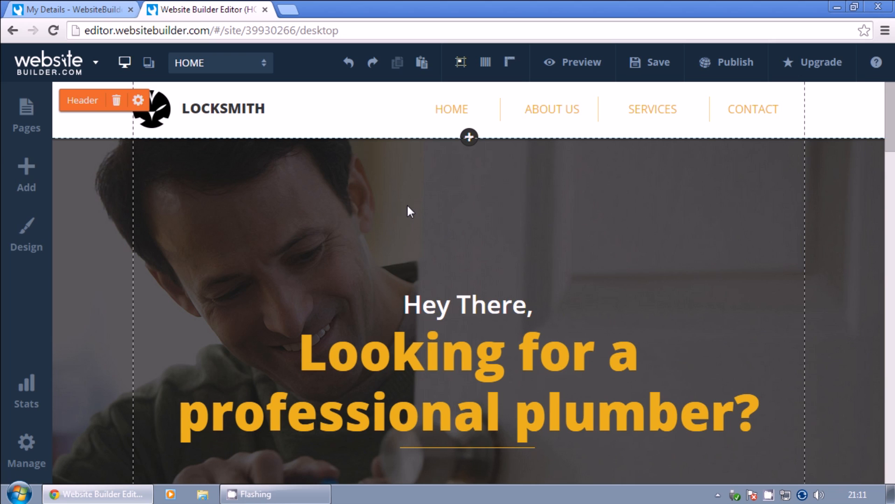
left_click(22, 111)
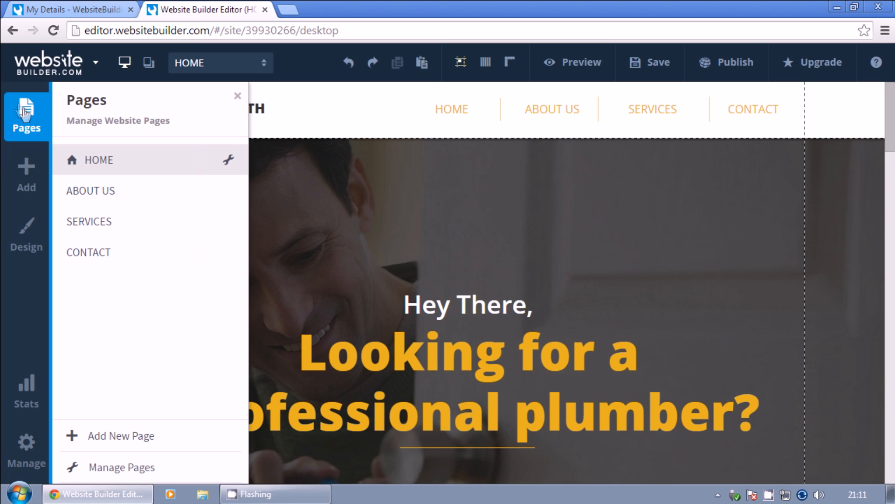
left_click(121, 467)
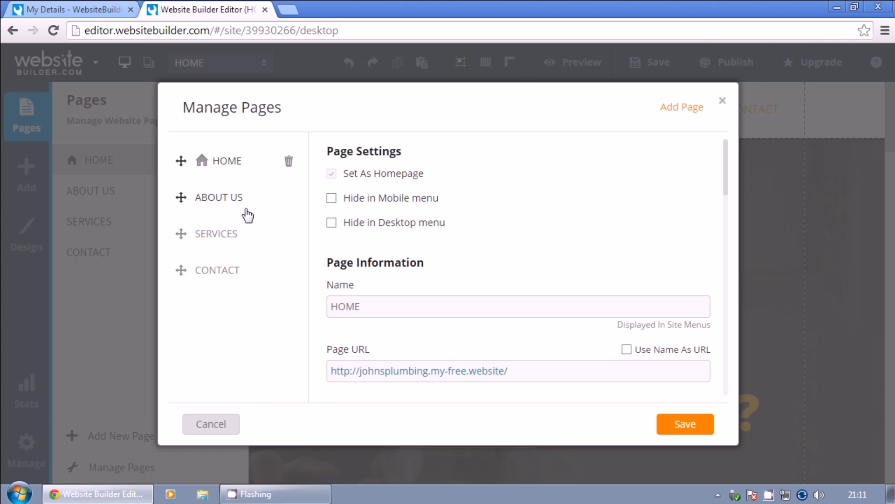
left_click(225, 279)
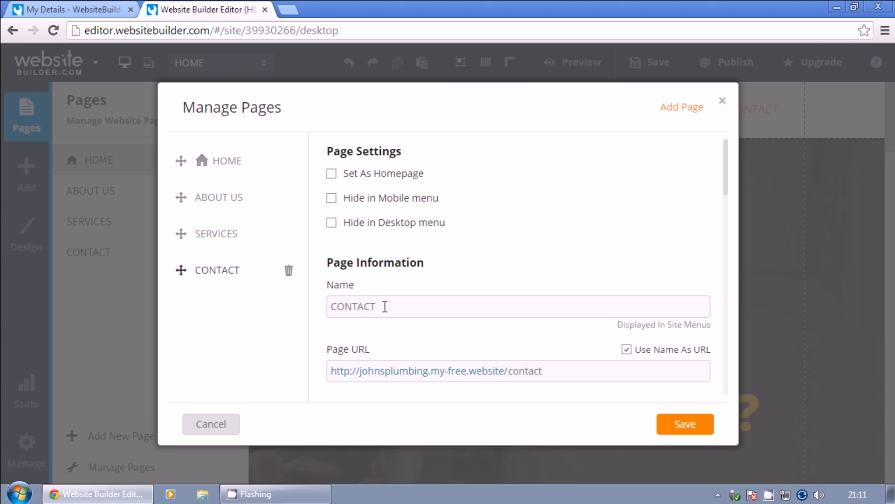
left_click(474, 299)
type("US")
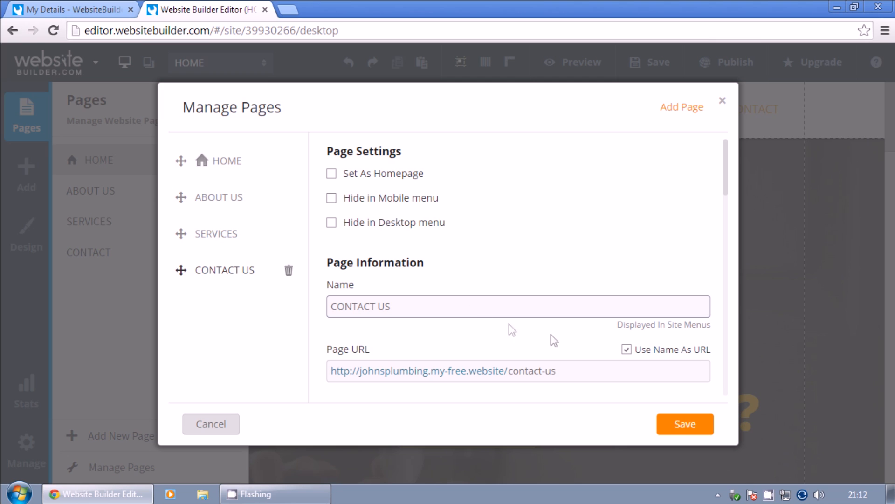
left_click(683, 425)
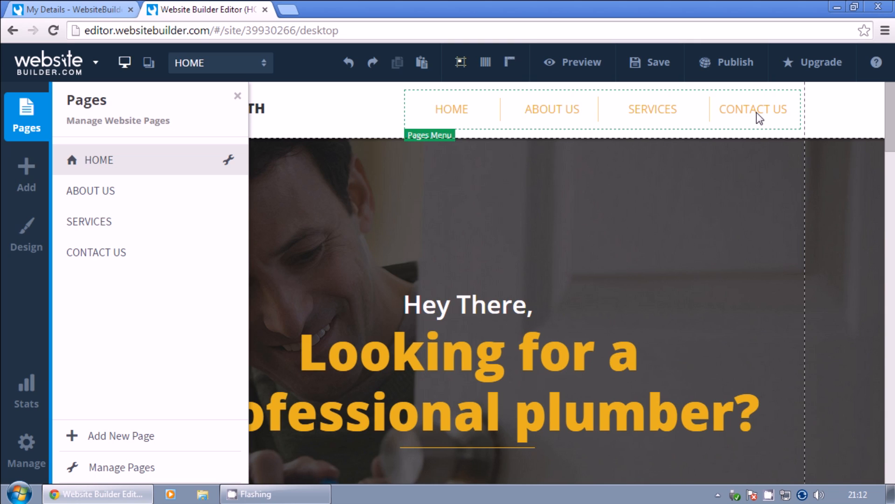
Add a page named BLOG, nest it as a subpage of ABOUT US, and save.
left_click(123, 468)
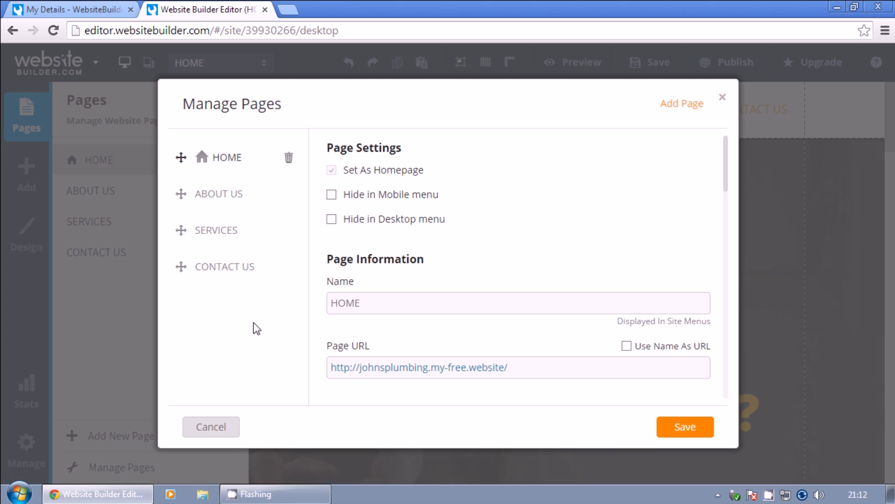
left_click(687, 111)
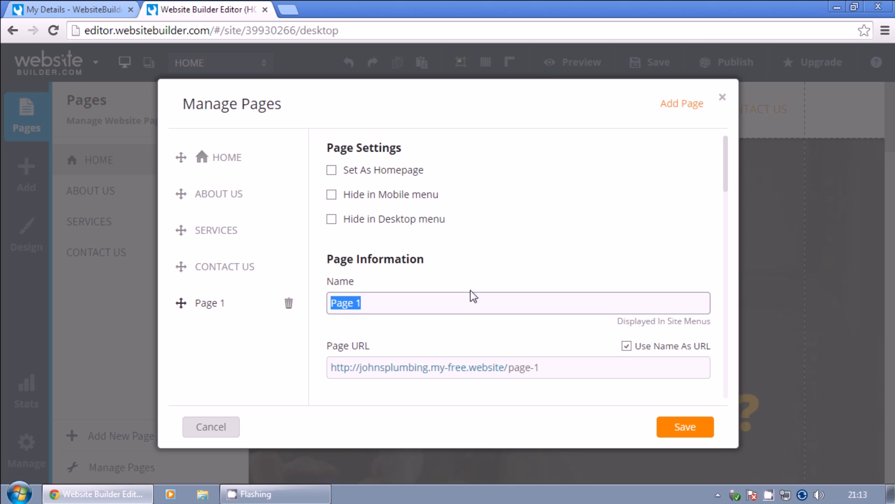
type("BLOG")
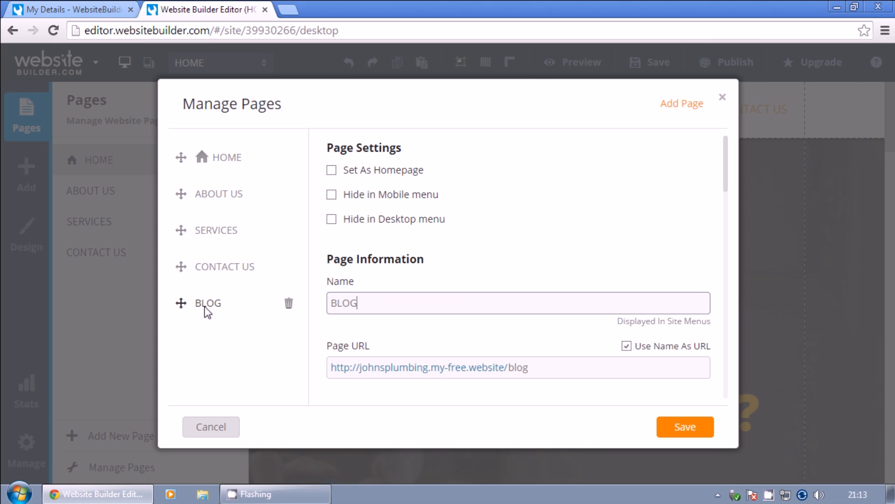
left_click_drag(205, 304, 200, 224)
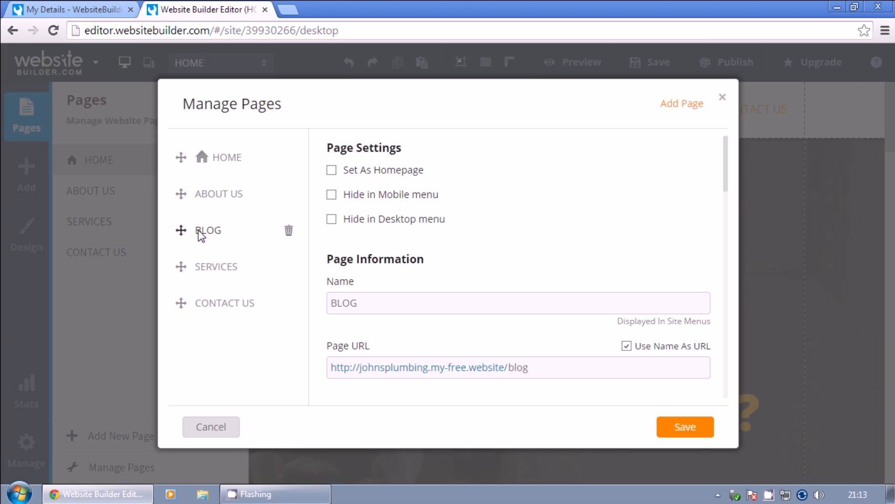
left_click_drag(198, 230, 228, 228)
left_click(682, 427)
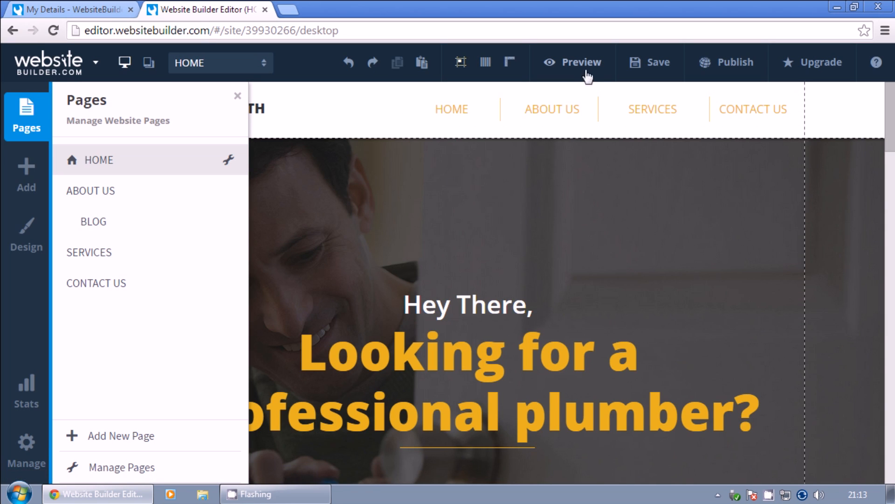
Preview the site, visit BLOG from the ABOUT US menu and then HOME, and exit preview.
left_click(559, 199)
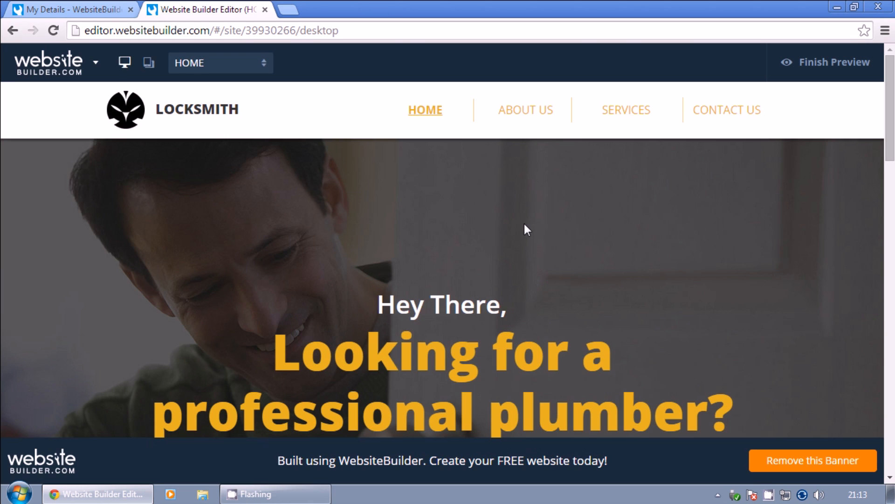
mouse_move(530, 114)
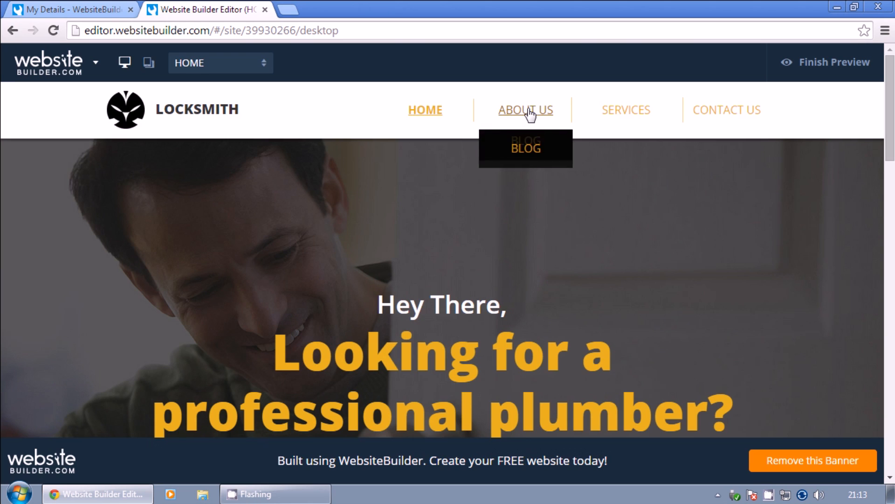
left_click(526, 154)
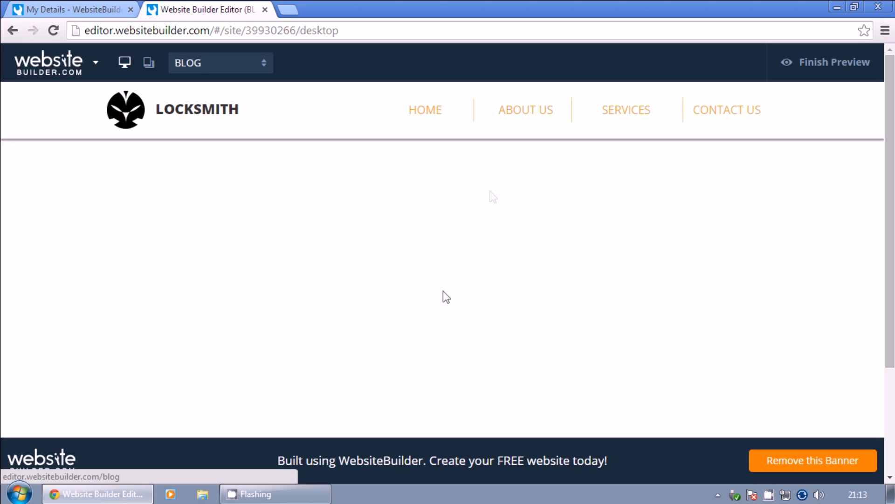
left_click(433, 111)
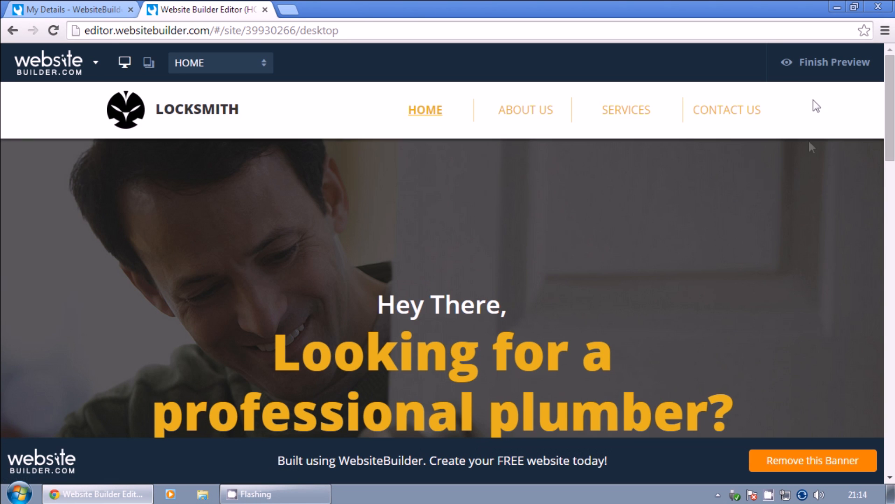
left_click(824, 62)
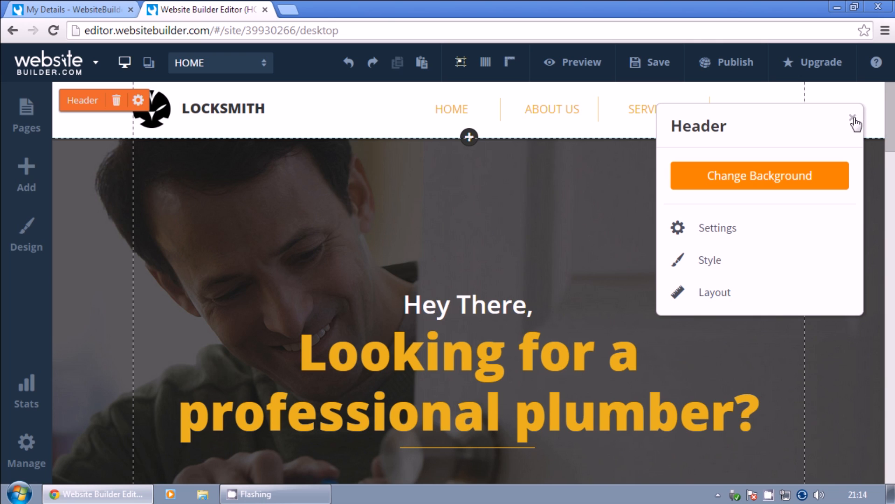
Save the site and dismiss the johnsplumbing.my-free.website confirmation.
left_click(853, 118)
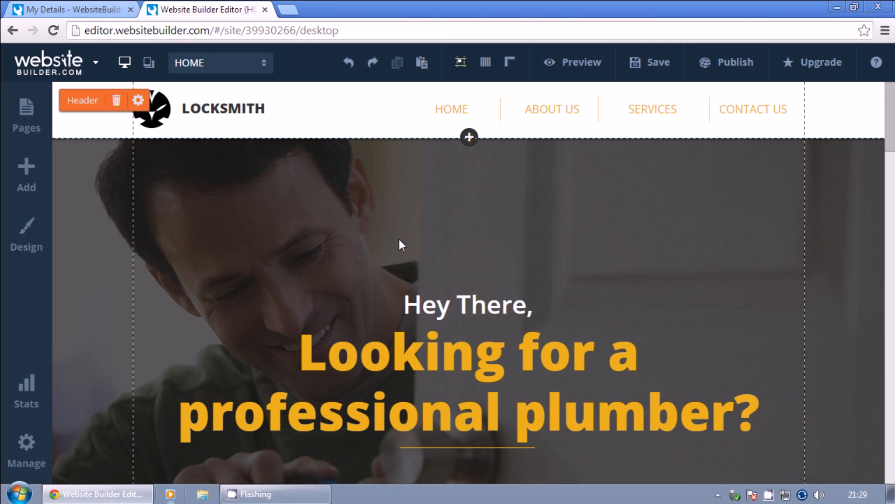
left_click(656, 71)
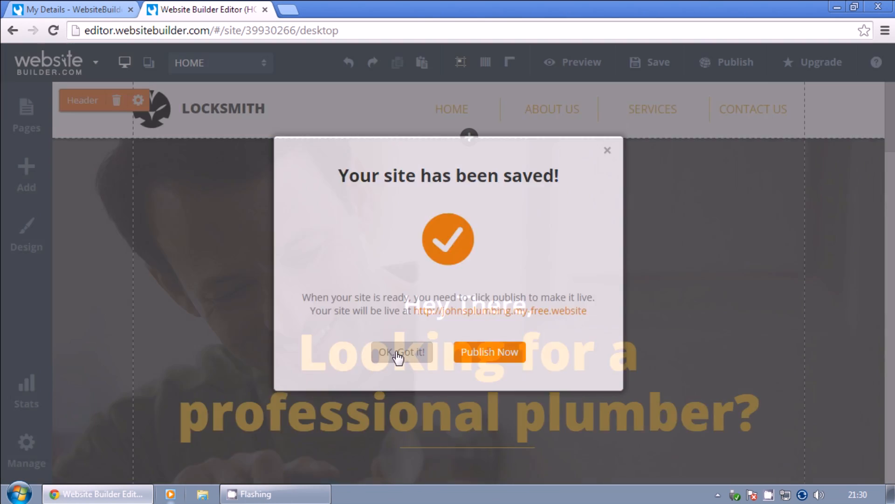
left_click(398, 352)
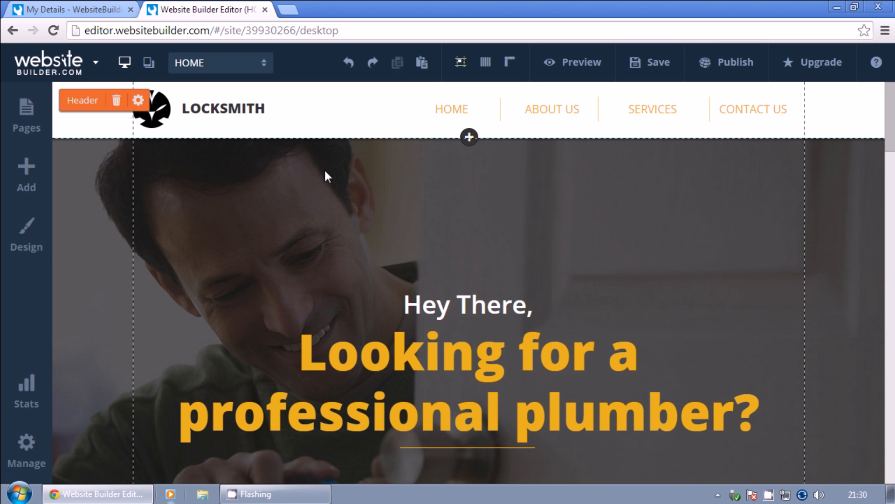
Replace the RESIDENTIAL service picture with the uploaded 'home' photo of a plumber at a sink.
scroll(393, 243, "down", 7)
scroll(392, 268, "down", 5)
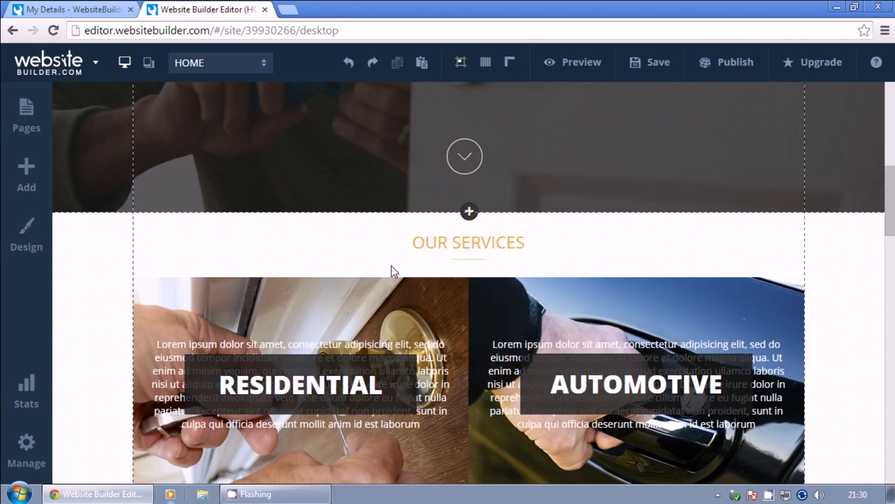
scroll(640, 412, "down", 7)
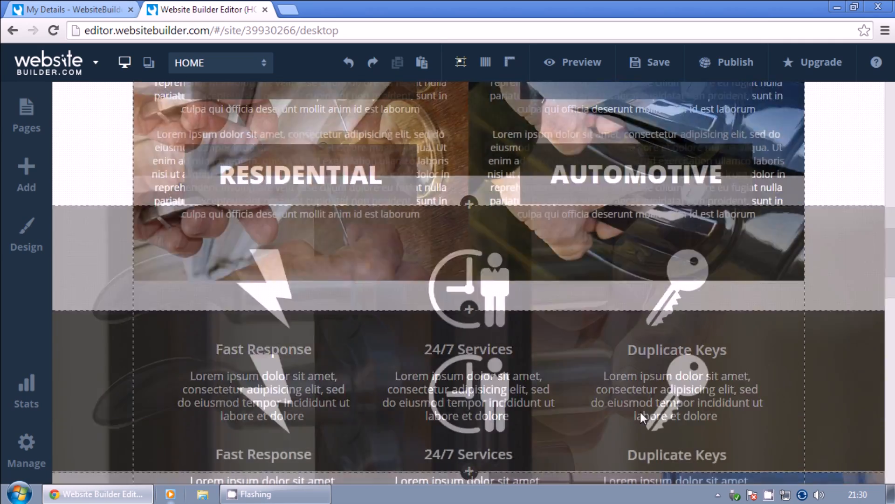
scroll(629, 410, "up", 18)
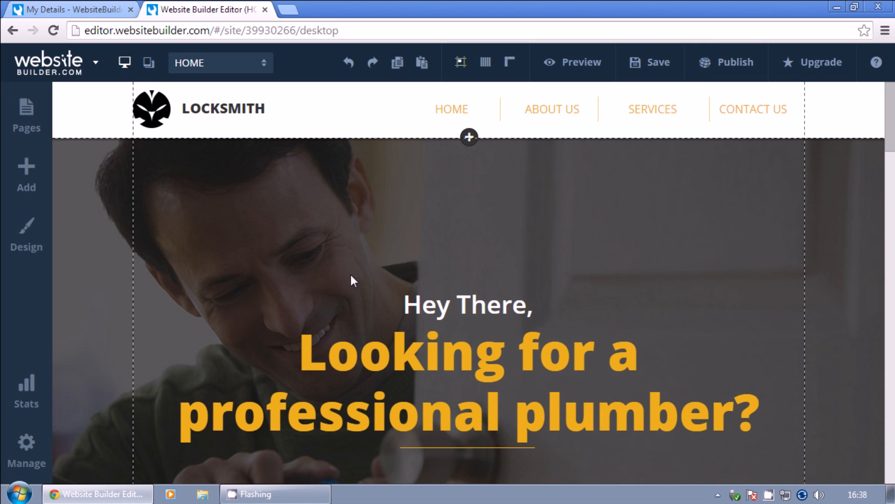
scroll(352, 279, "down", 10)
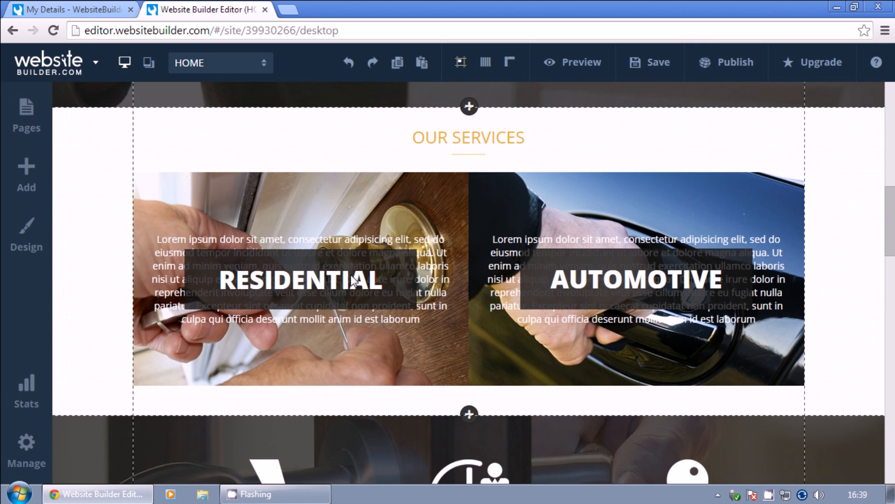
left_click(345, 287)
left_click(345, 287)
left_click(760, 176)
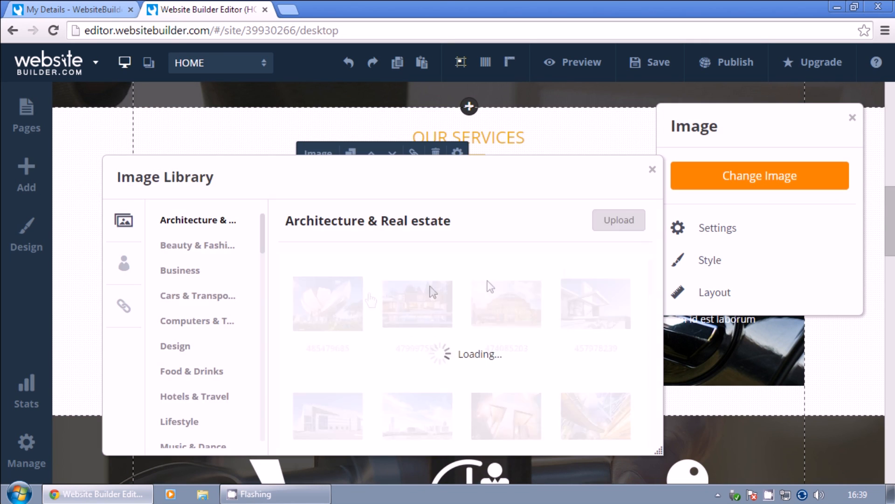
left_click(612, 222)
left_click(164, 206)
left_click(320, 314)
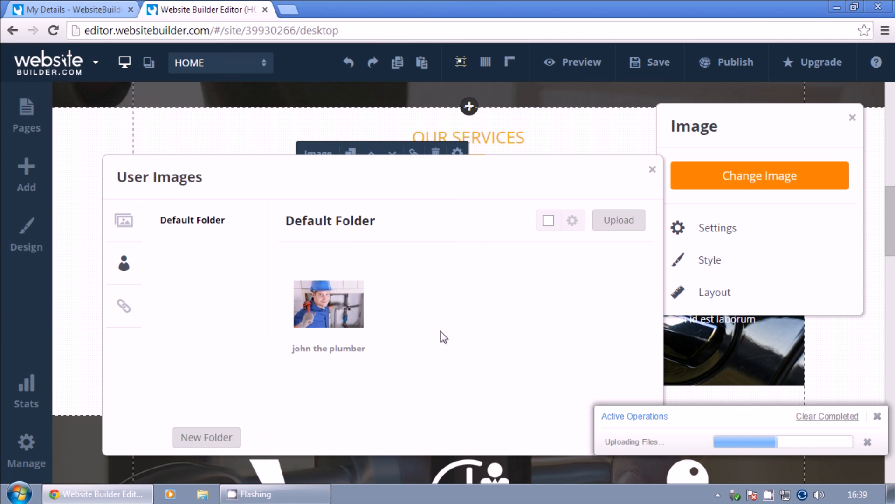
left_click(333, 329)
left_click(500, 379)
Replace the AUTOMOTIVE service picture with the uploaded 'business' photo of two tradesmen.
left_click(491, 385)
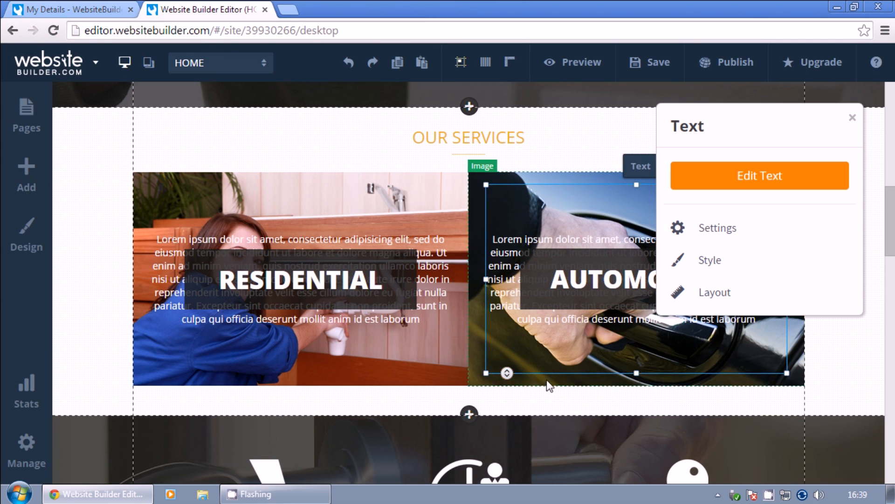
left_click(548, 383)
left_click(778, 179)
left_click(613, 220)
mouse_move(436, 198)
left_mouse_down()
mouse_move(436, 226)
mouse_move(436, 198)
left_mouse_up()
double_click(321, 128)
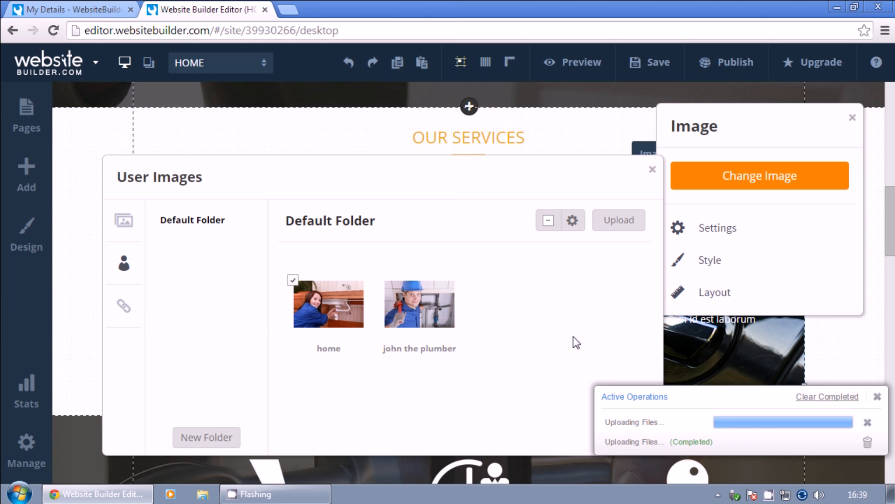
left_click(312, 276)
double_click(311, 277)
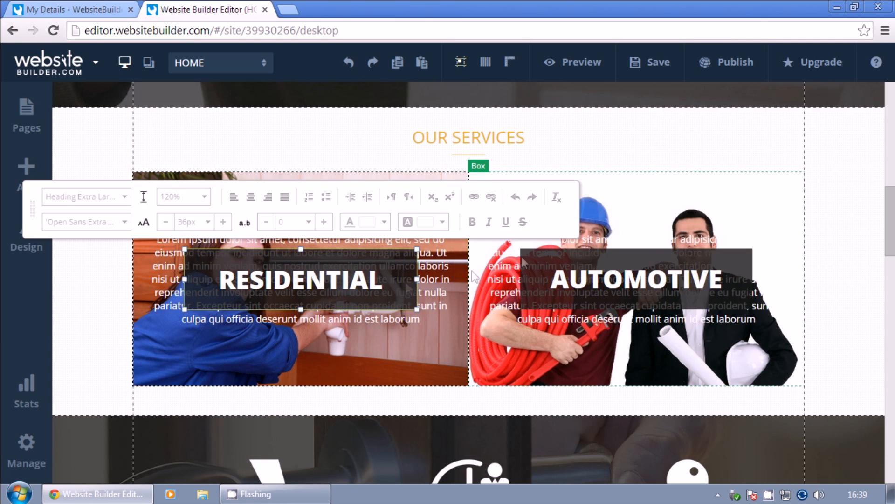
Retitle the service headings HOME and BUSINESS and move the HOME heading up.
key("BackSpace")
key("BackSpace")
key("BackSpace")
key("BackSpace")
key("BackSpace")
key("BackSpace")
key("BackSpace")
key("BackSpace")
key("BackSpace")
key("BackSpace")
key("BackSpace")
type("HOME")
left_click(607, 280)
left_click(761, 176)
key("BackSpace")
key("BackSpace")
key("BackSpace")
key("BackSpace")
key("BackSpace")
key("BackSpace")
key("BackSpace")
key("BackSpace")
key("BackSpace")
key("BackSpace")
type("BUSINESS")
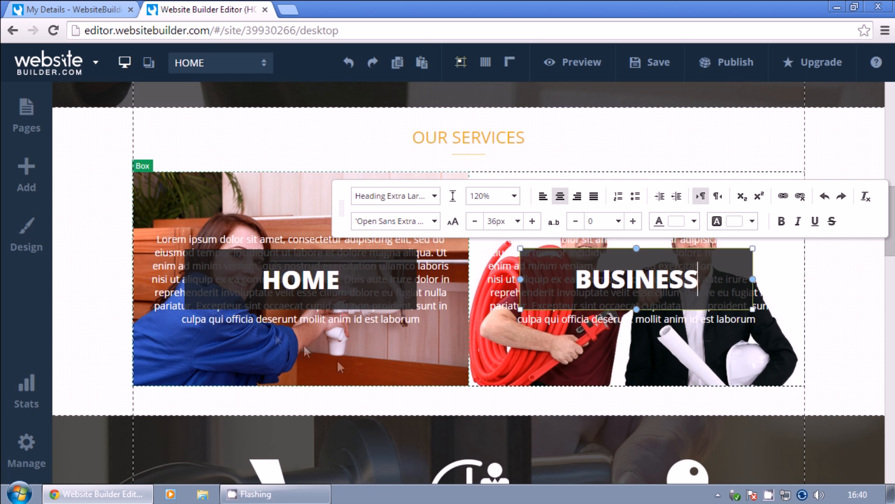
left_click(249, 325)
left_click(249, 325)
left_click_drag(292, 281, 295, 191)
left_click_drag(600, 280, 594, 192)
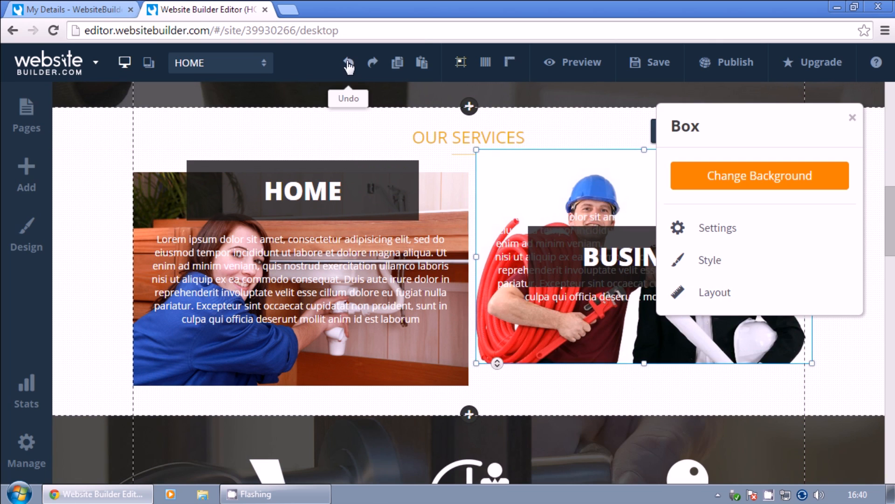
left_click(348, 62)
Replace the HOME paragraph with boiler servicing and heating maintenance copy and reposition its heading.
left_click(576, 272)
left_click(288, 278)
left_click(288, 279)
key("ctrl+a")
type("Wh")
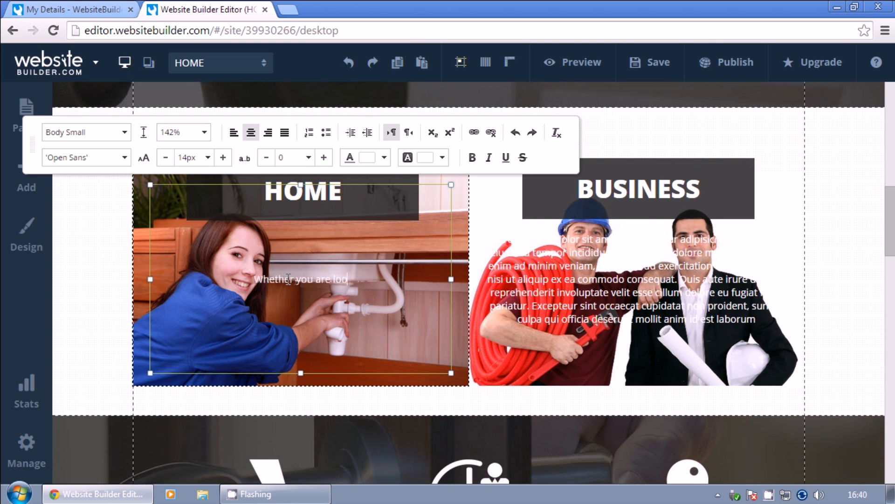
type("ether you are looking for boiler servicing, heating ma")
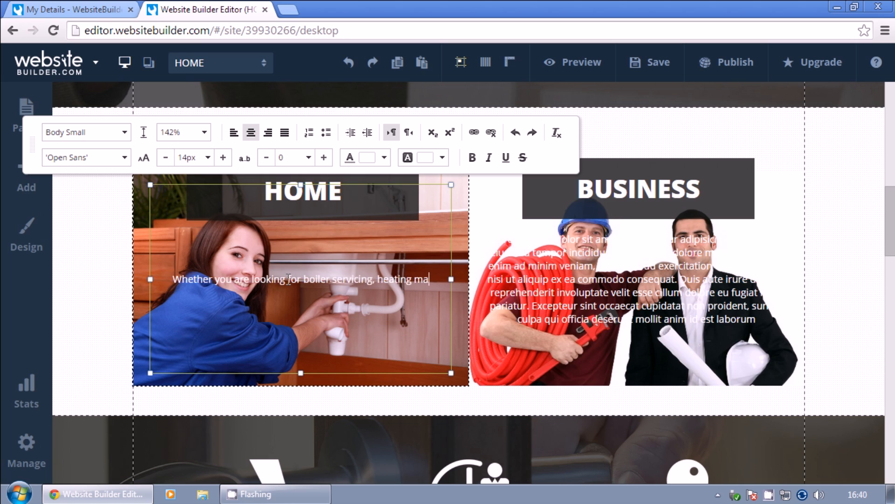
type("intenance or any other home service Johns Plumbing h")
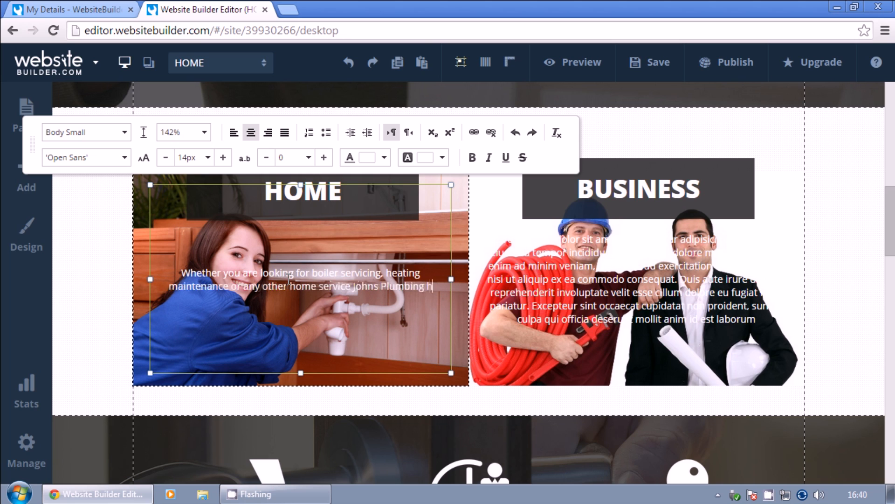
type("as you covered. Reasonabl")
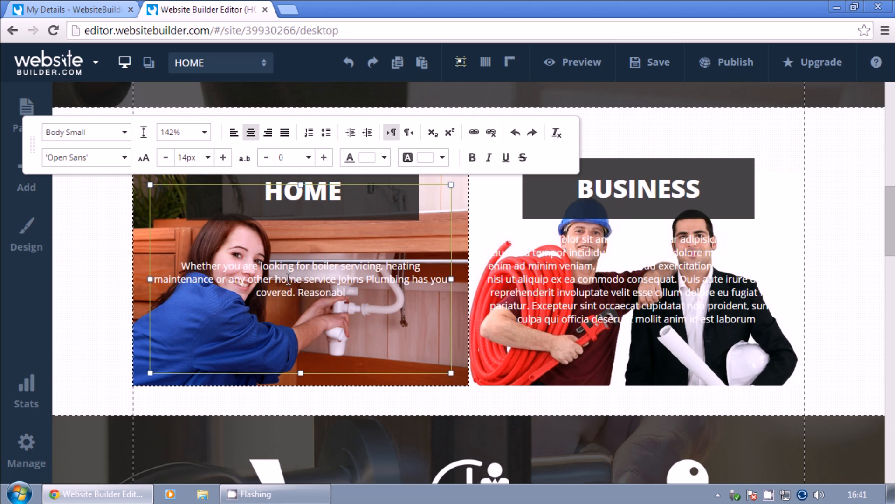
type("e prices and top quality work is ")
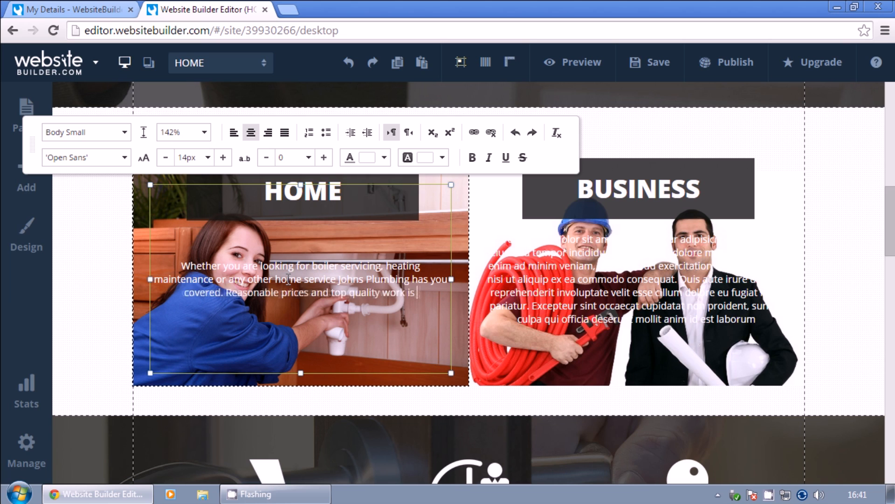
type("guaranteed. If you need emergency work done we")
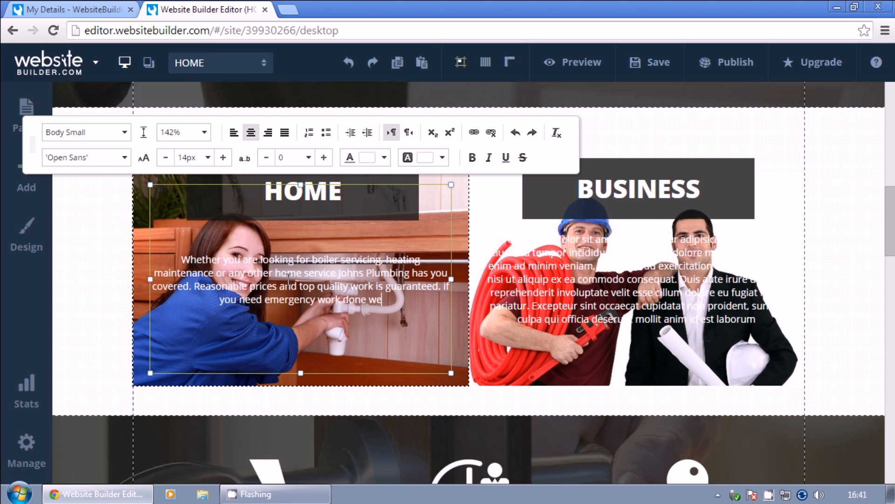
type(" can respond within 2 hours 24/7. Give us a call now.")
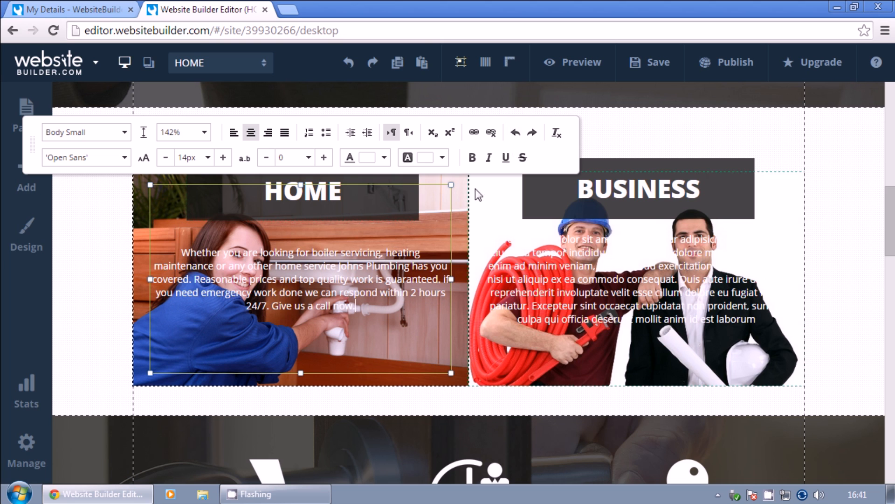
left_click_drag(352, 179, 354, 267)
Write the BUSINESS paragraph about a trustworthy, always-available plumber and move its heading over it.
double_click(561, 299)
key("ctrl+a")
key("BackSpace")
type("we understand that businesses need a plumber they c")
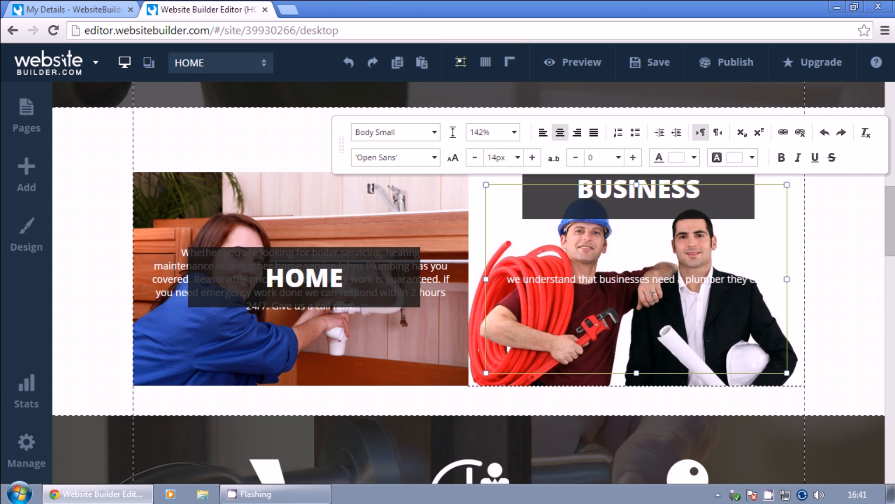
type("an trust to be available at all times and provide qualit")
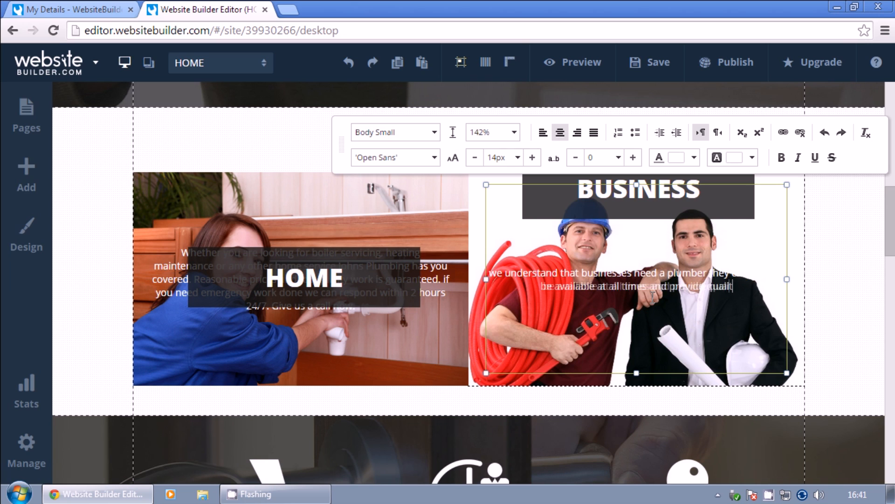
type("y work that works for the healthy operation of their business. You c")
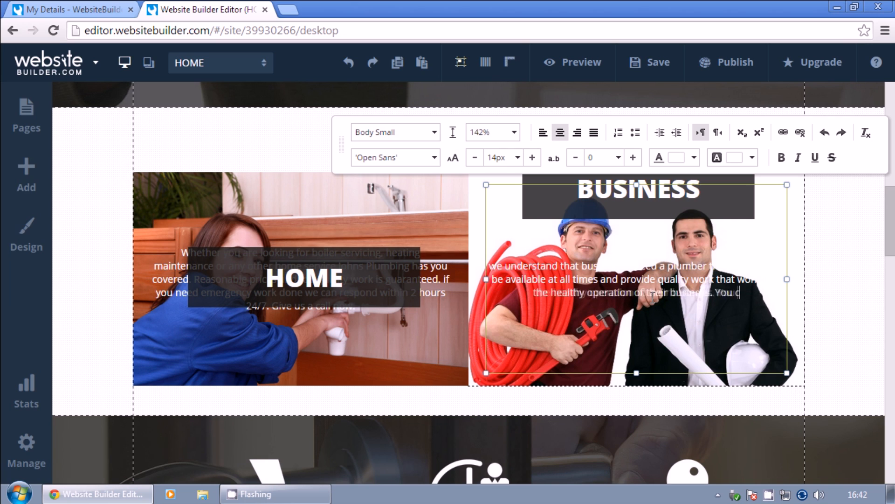
type("an count on Johns Plumvi to provide the leve of service you expect. Getin")
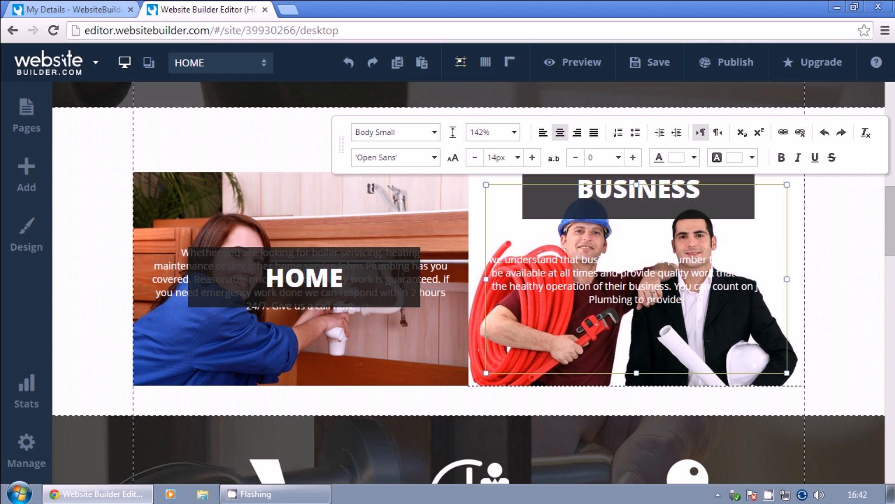
key("BackSpace")
key("BackSpace")
type("in contact now!")
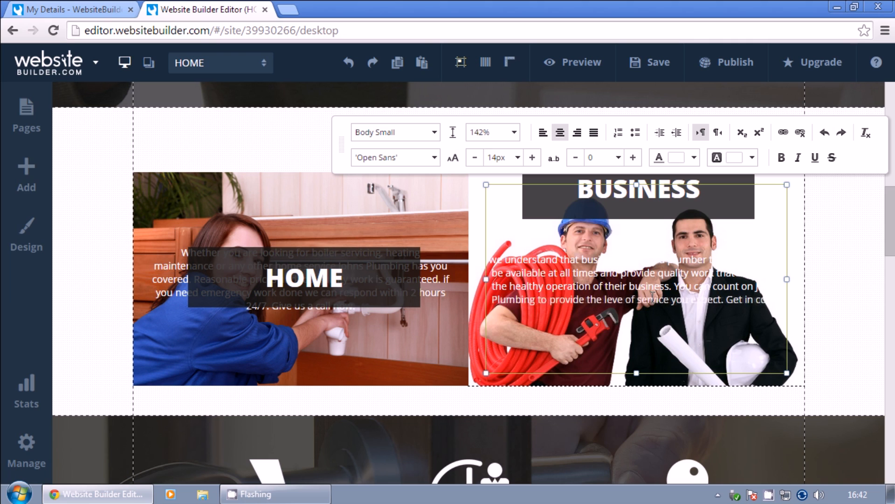
left_click(688, 203)
left_click_drag(597, 172, 594, 258)
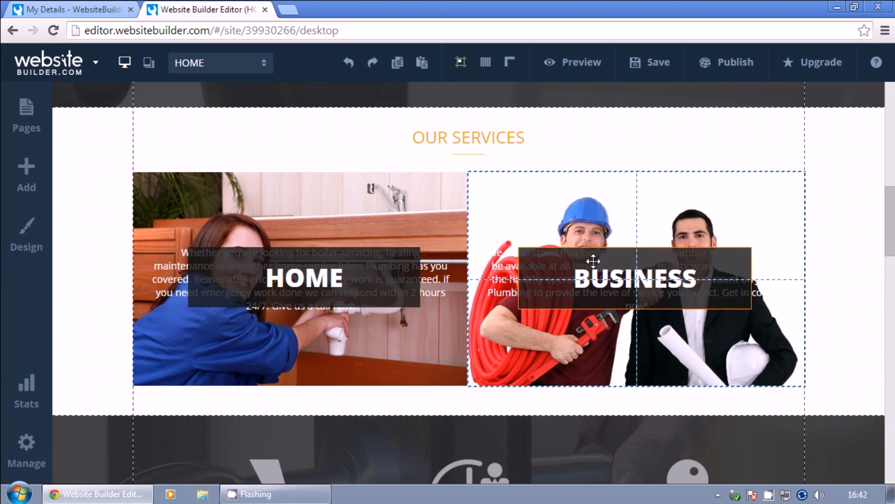
left_click(855, 120)
Put the header site title into text editing mode.
scroll(400, 236, "down", 5)
scroll(399, 231, "up", 10)
left_click(221, 107)
left_click(742, 182)
Retitle the site 'Johns Plumbing' and swap the header logo for the uploaded 'logo' image.
type("Johns Plumbing")
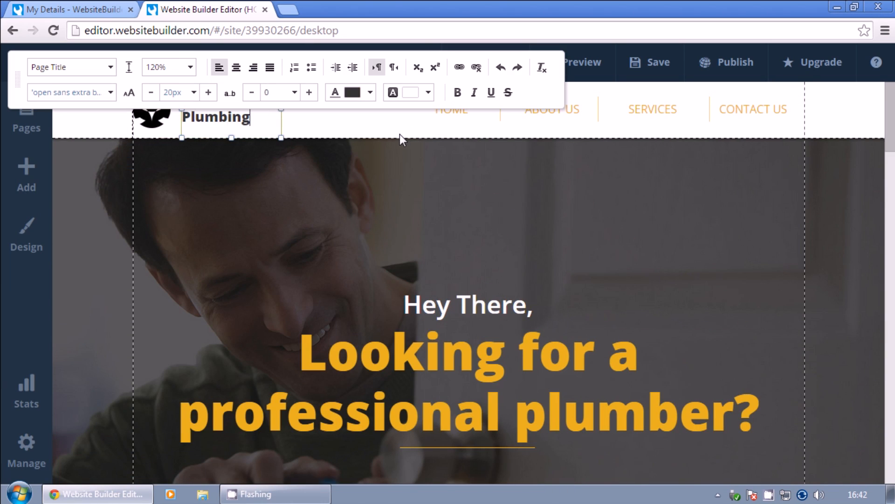
left_click(358, 126)
left_click(142, 134)
left_click(146, 122)
left_click(820, 174)
left_click(619, 220)
left_click(316, 211)
left_click(326, 313)
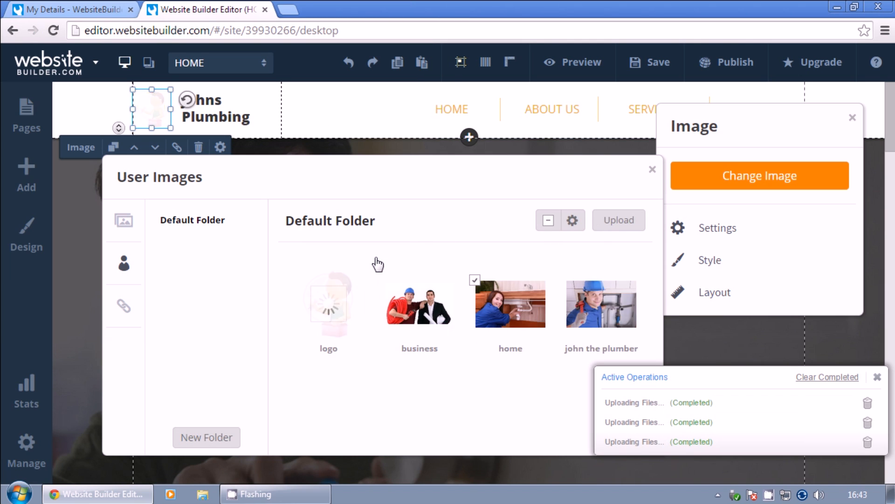
left_click(329, 303)
left_click(653, 169)
left_click(852, 118)
Close the header settings and move down to the Fast Response feature column.
left_click(853, 117)
left_click(852, 118)
scroll(619, 224, "down", 10)
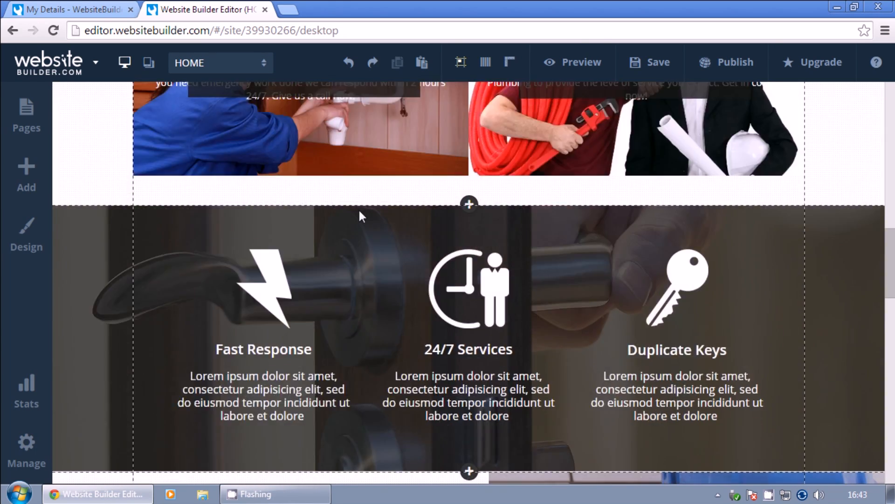
scroll(359, 214, "down", 2)
left_click(264, 289)
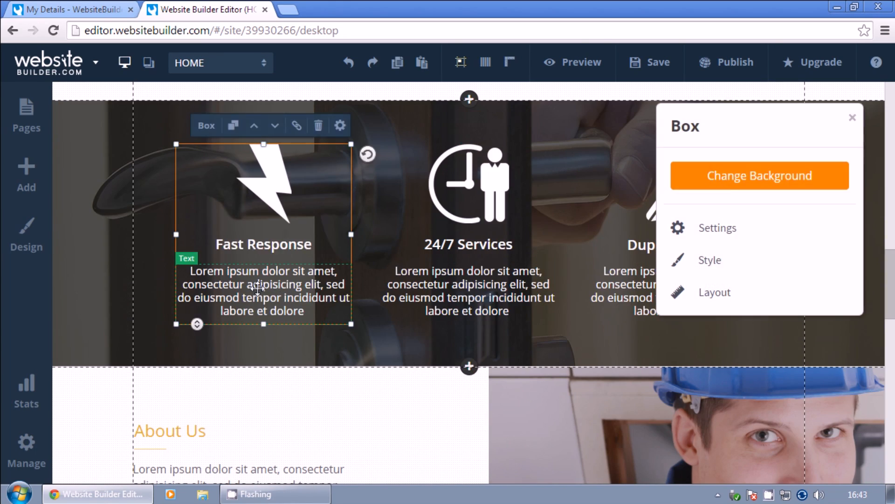
Rewrite the Fast Response and 24/7 Services descriptions with response-time and availability details.
double_click(264, 290)
key("ctrl+a")
key("BackSpace")
type("Our typical response time")
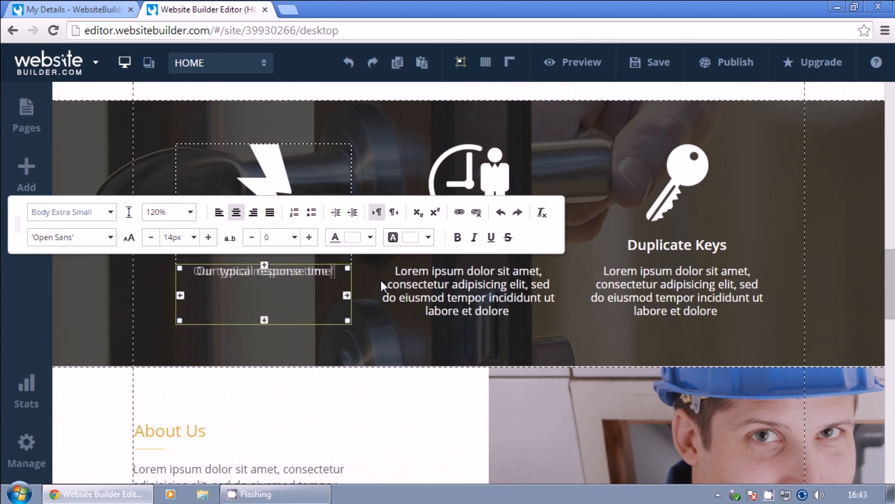
type(" for non-emergency enquiries is under 1 business day. Email us now and get a reply in a few hours!")
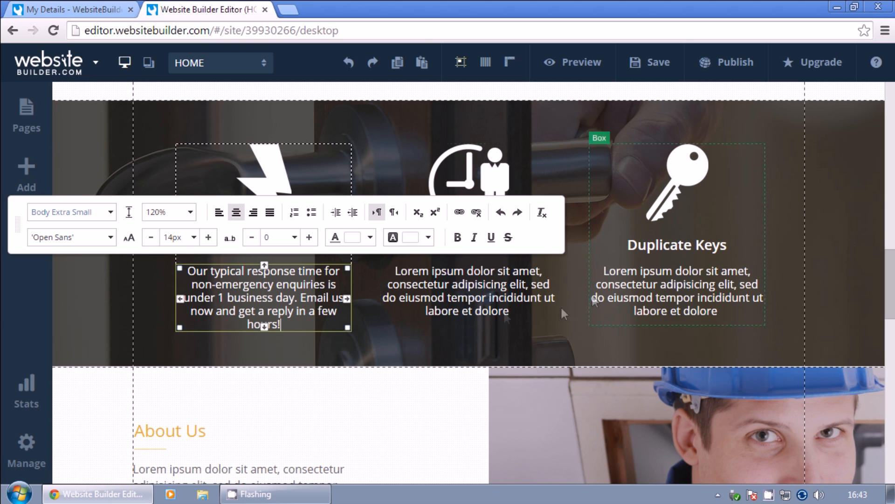
left_click(471, 292)
key("ctrl+a")
type("Available 24/7 for emergency")
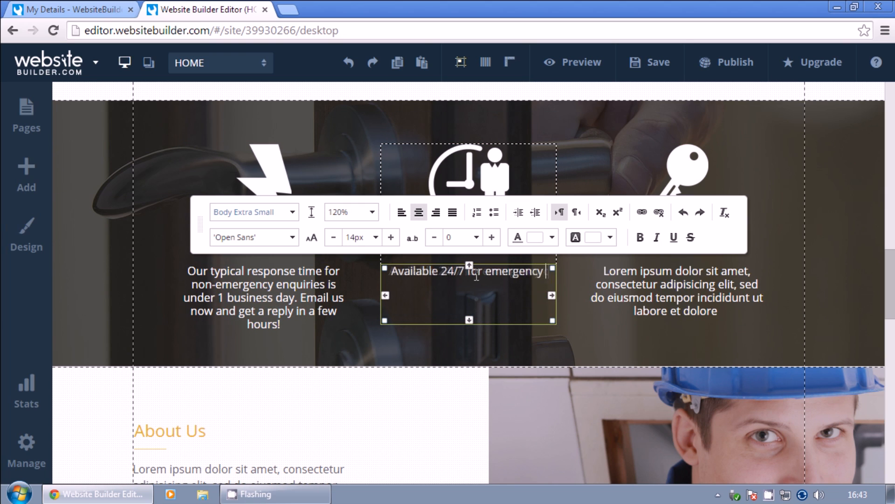
type(" calls and also available 8am-9pm for non-emergency calls. We're always ther when you")
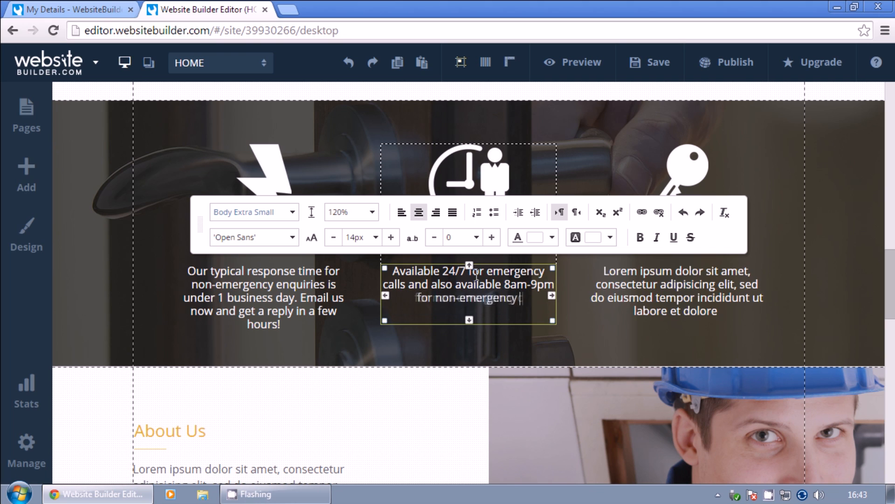
key("BackSpace")
key("BackSpace")
key("BackSpace")
key("BackSpace")
key("BackSpace")
key("BackSpace")
key("BackSpace")
key("BackSpace")
key("BackSpace")
type("e when you need us.")
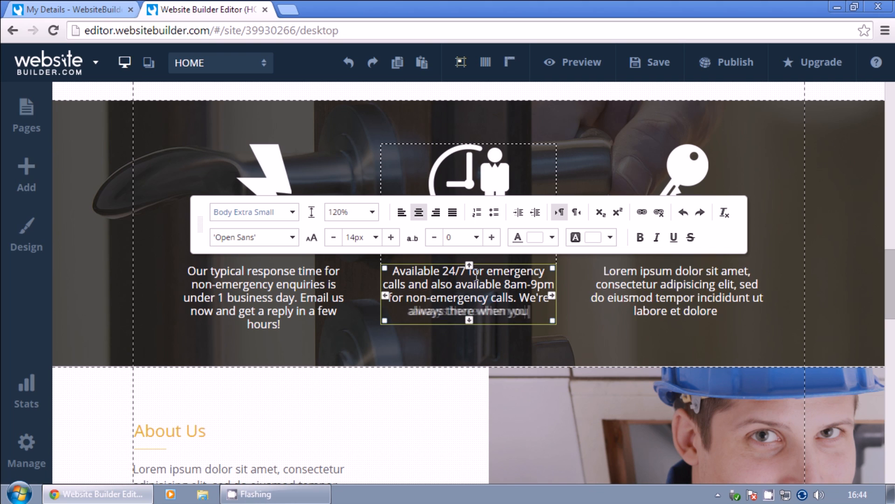
Replace the Duplicate Keys description with an affordable, no-hidden-fees plumbing pitch.
double_click(633, 297)
key("ctrl+a")
type("Plu")
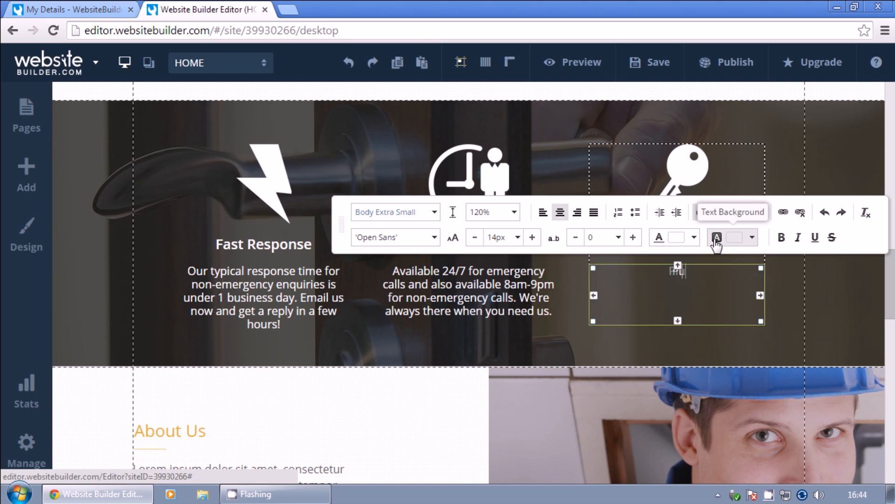
type("mbing services can get pricey, to help soften the blow")
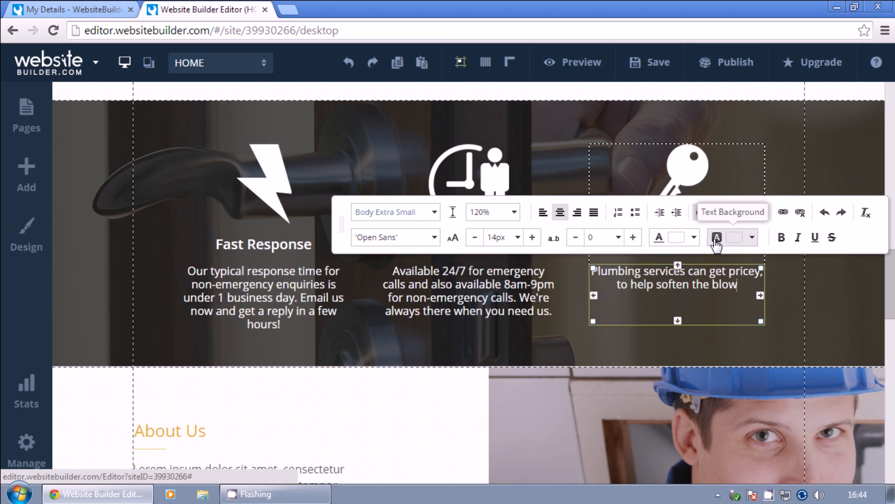
type(" we're the most affordable plumbign company in our town and we have no hidden fees!")
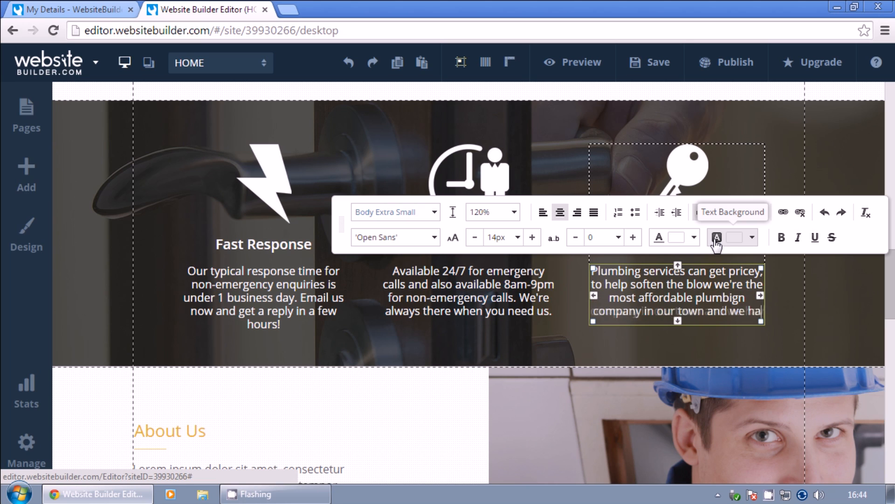
Upload the plumber plan photo as the features section background.
left_click(119, 271)
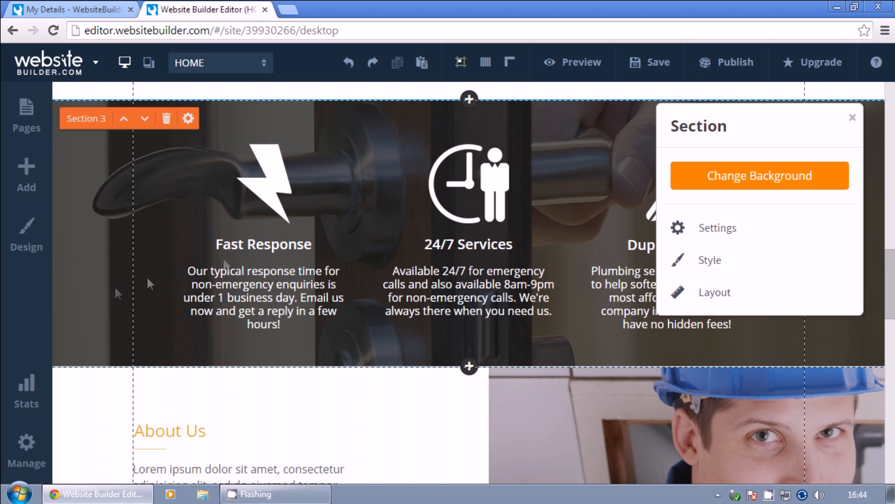
left_click(761, 175)
left_click(791, 376)
left_click(724, 240)
left_click(392, 200)
left_click(320, 312)
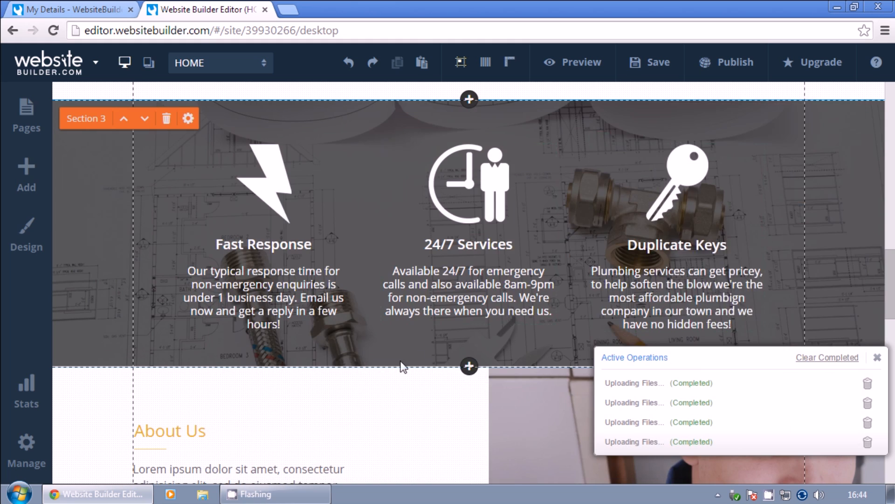
scroll(474, 320, "down", 6)
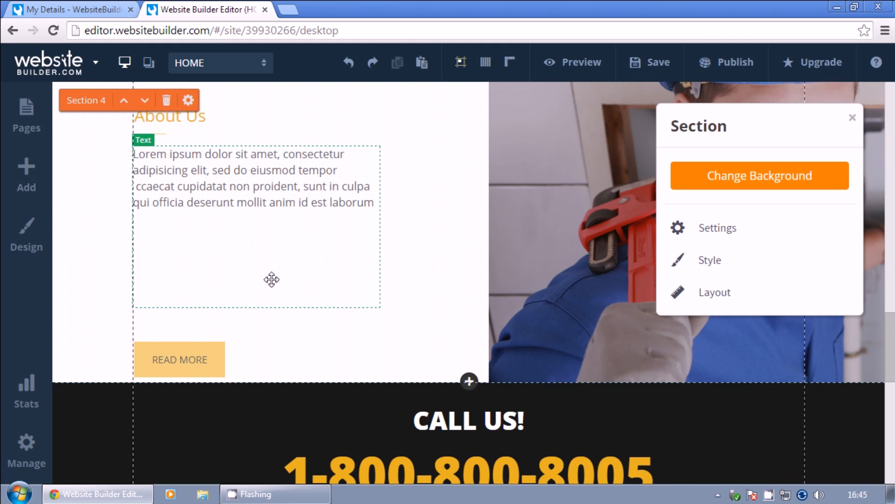
Write the About Us story: founded in 2009, then coming online in 2015 for new customers.
double_click(244, 198)
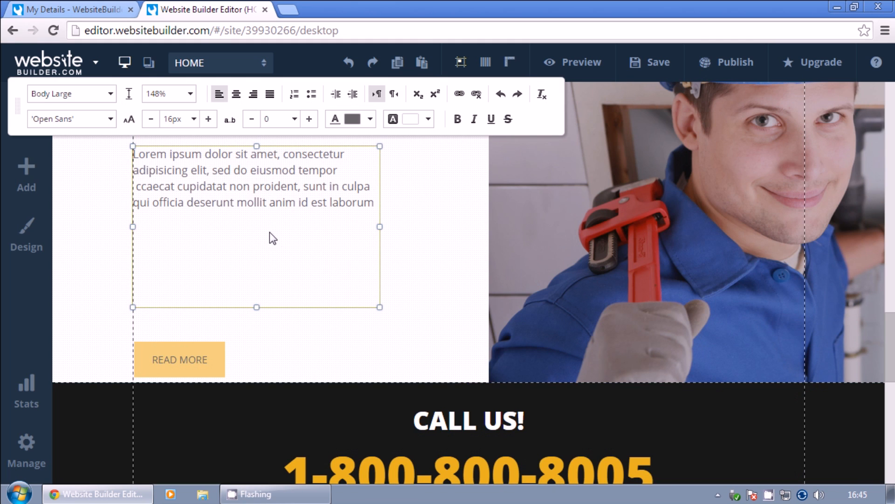
key("ctrl+a")
type("Founded in 2009 Johns Plumbing was gladly ")
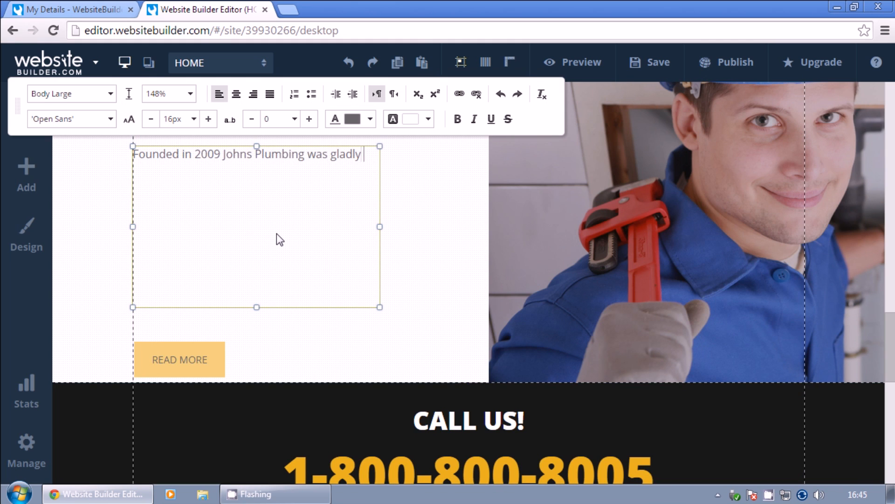
type("received as one of the best options for plumbing in it's home to")
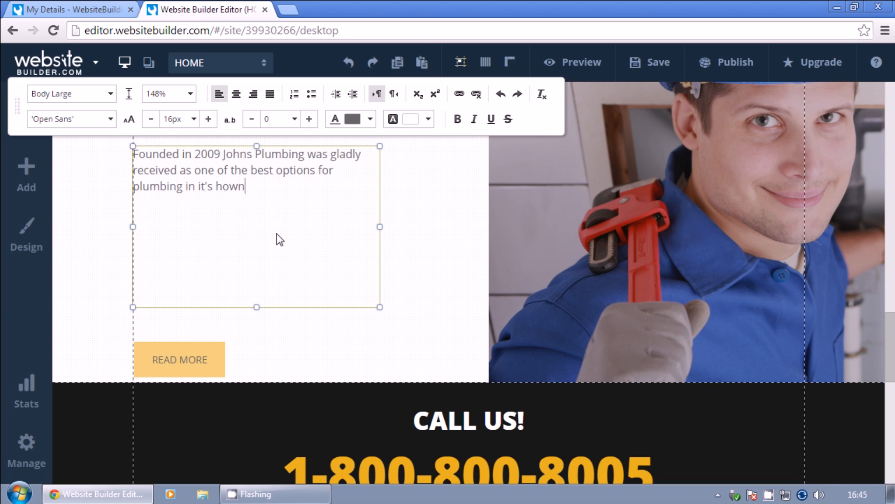
type("wn. Previously the only plumbing sercic")
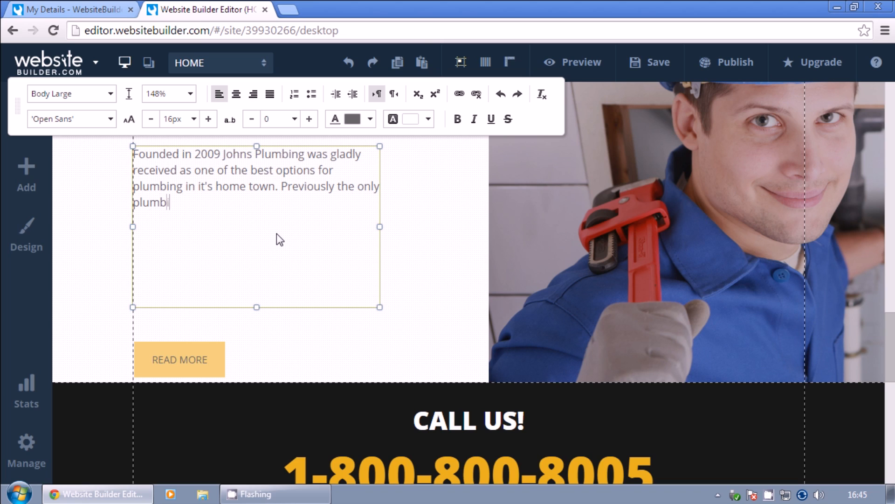
key("BackSpace")
key("BackSpace")
key("BackSpace")
type("vices available were not reliable and charged extorti")
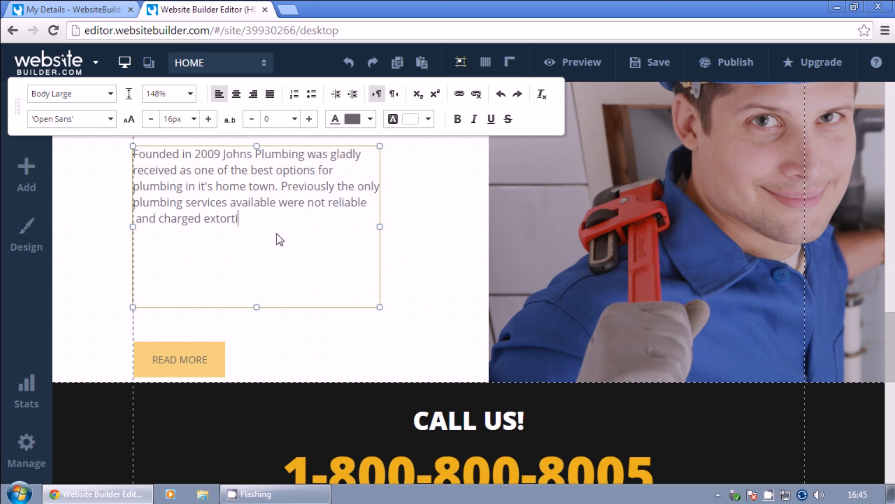
type("onate amounts. Johns Plumbing was a breath of fresh air to the townsr esid")
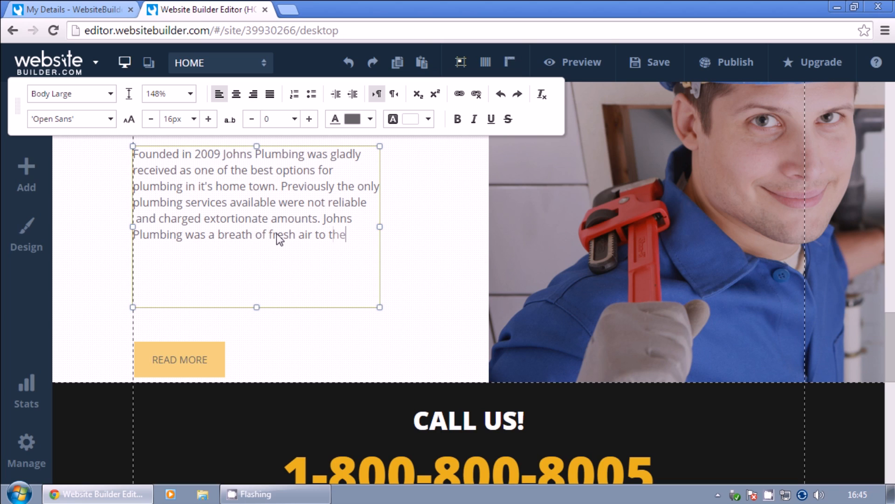
key("BackSpace")
key("BackSpace")
key("BackSpace")
key("BackSpace")
key("BackSpace")
key("BackSpace")
type("residents and businesses.")
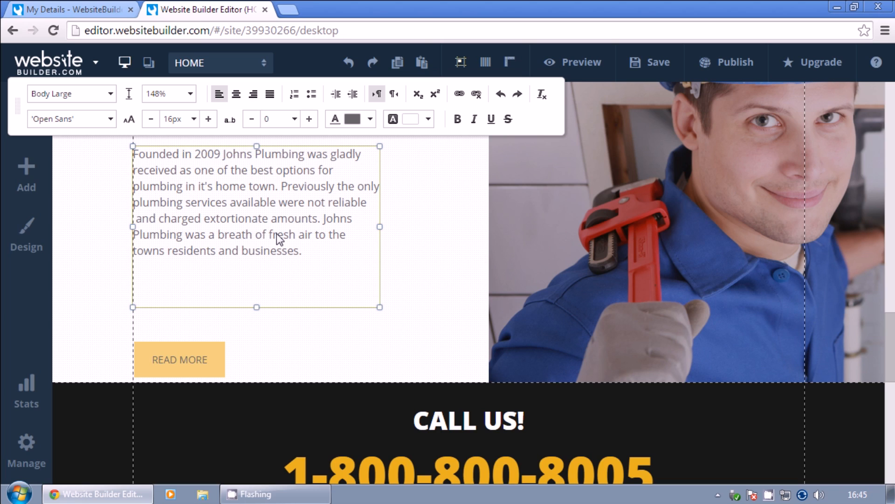
key("Return")
key("Return")
type("Now in 2015 Johns Pl")
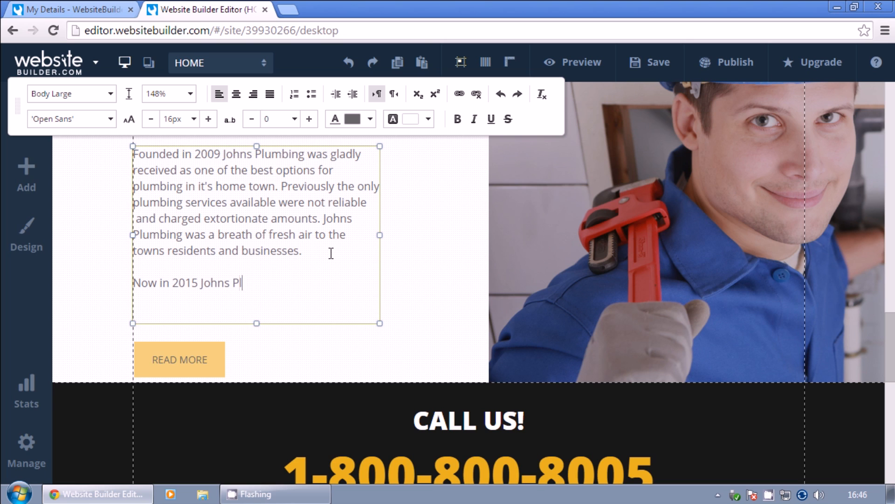
type("umbing is coming online to attract new customers and easily manage old ones.")
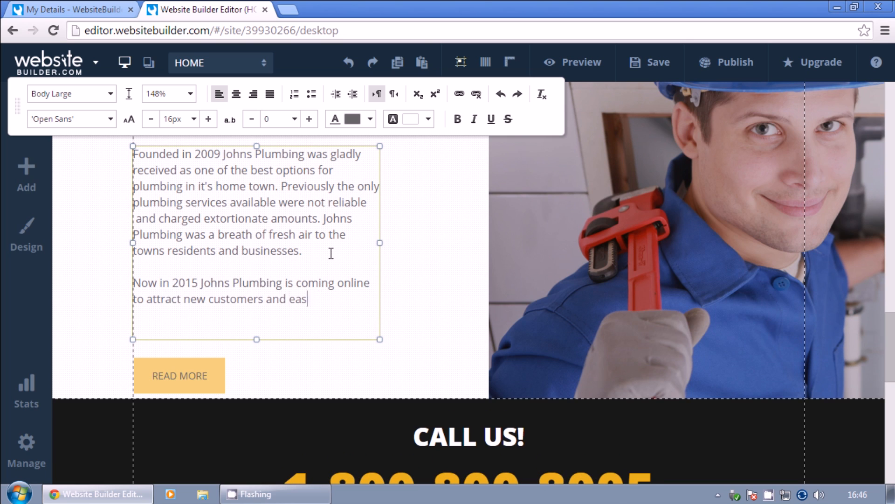
left_click(438, 280)
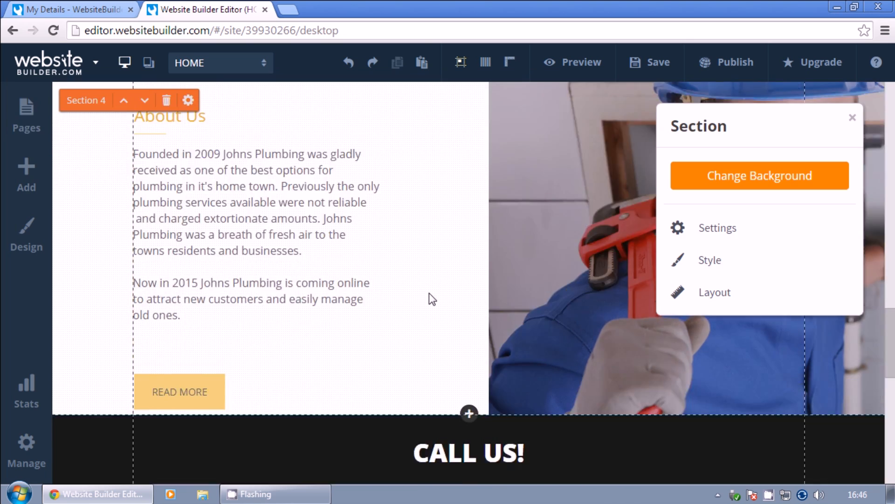
Edit the home page phone number, replacing its digits with 32 and 52.
scroll(429, 292, "down", 5)
left_click(515, 295)
key("BackSpace")
key("BackSpace")
type("32")
left_click_drag(657, 298, 569, 297)
type("52")
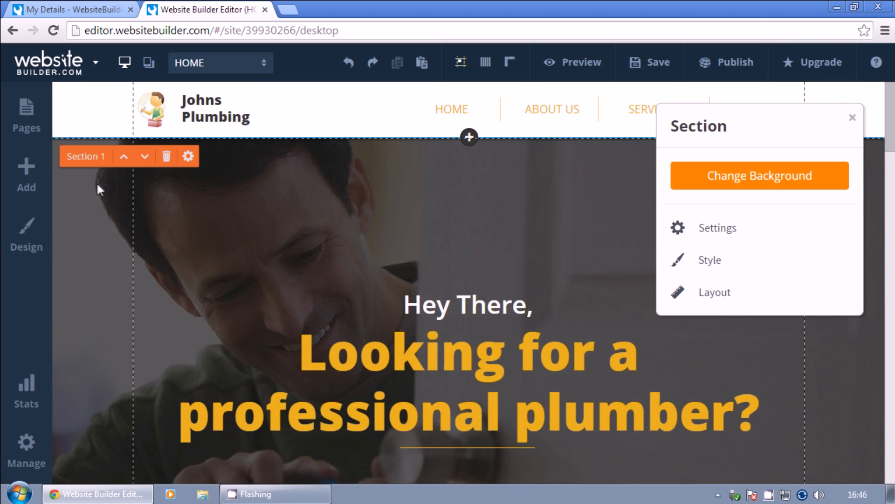
Upload a photo of two plumbers as the Section 1 home banner background.
left_click(760, 175)
left_click(792, 377)
left_click(711, 244)
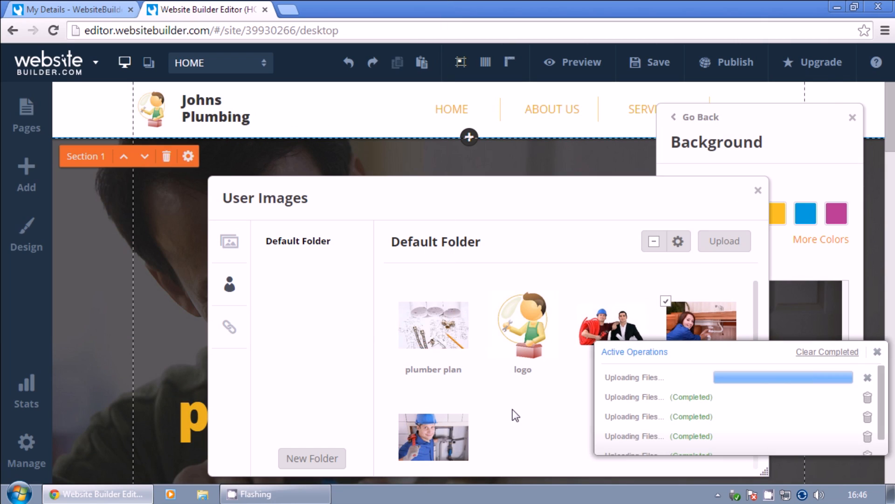
left_click(758, 190)
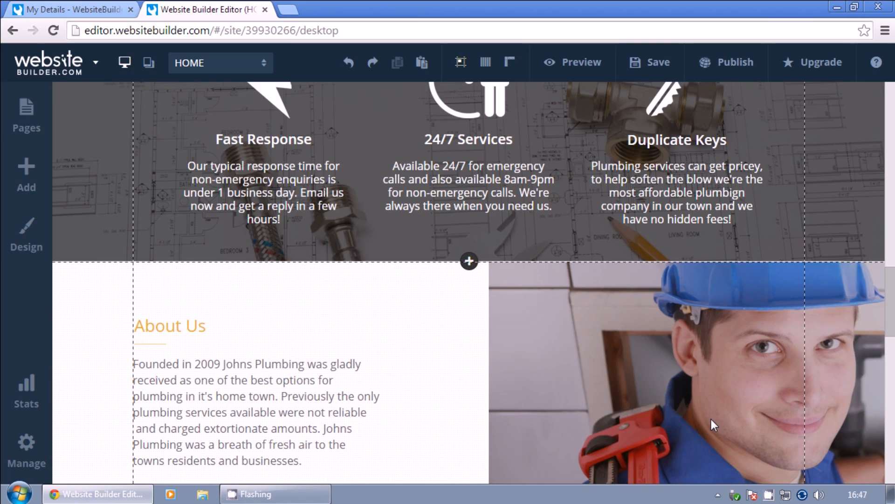
Rename the third service heading from Duplicate Keys to 'Affordable' and save the site.
scroll(711, 419, "up", 3)
left_click(728, 240)
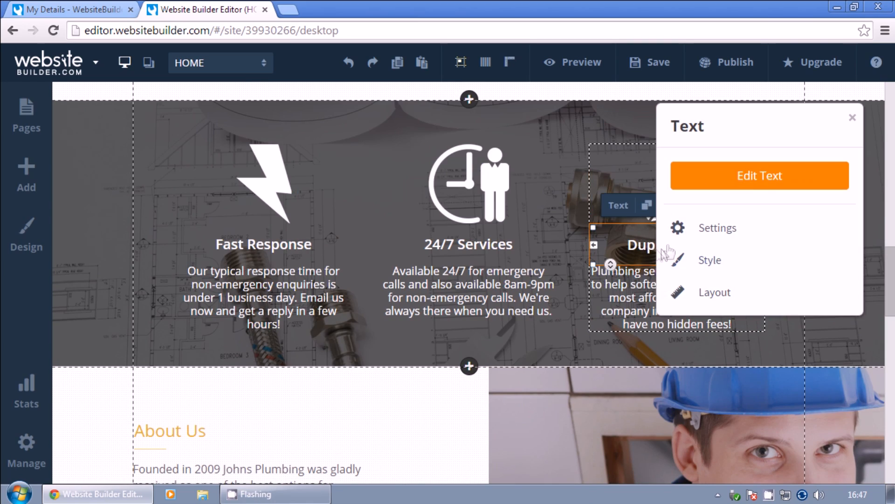
left_click(730, 240)
left_click_drag(730, 239, 578, 246)
type("Affordable")
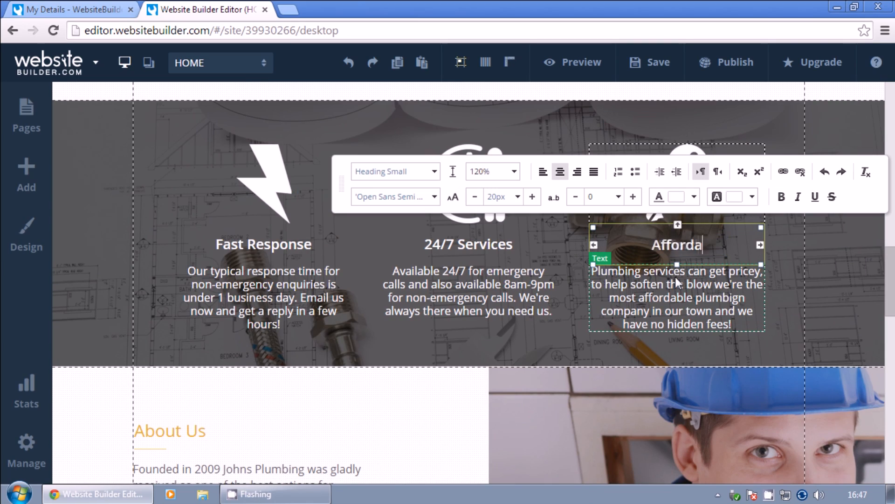
left_click(462, 400)
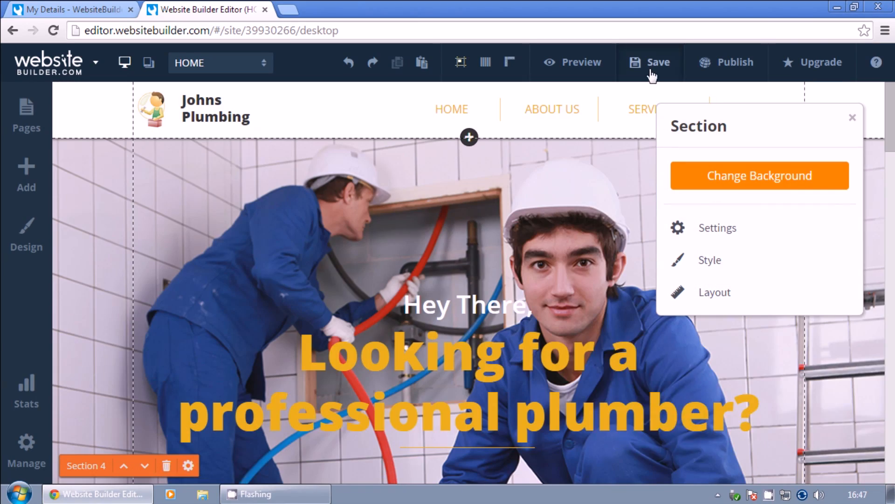
left_click(652, 65)
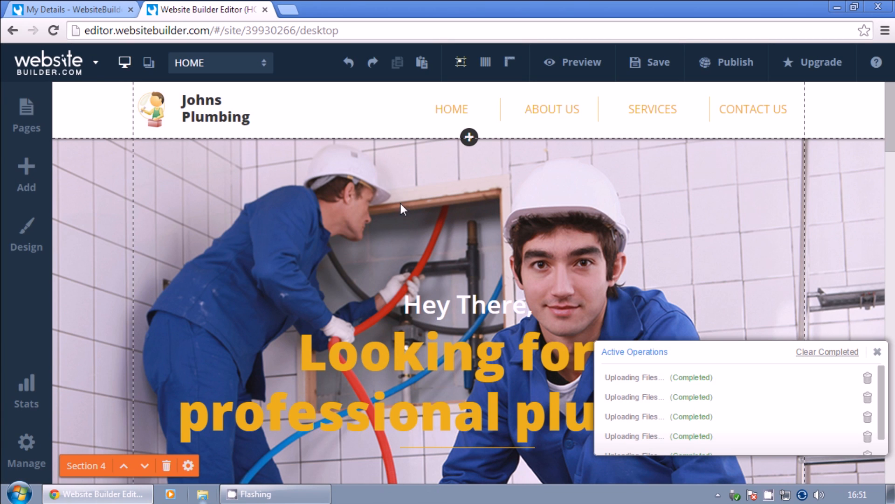
left_click(28, 124)
On the ABOUT US page, set the header background to the plumber plan picture.
left_click(91, 191)
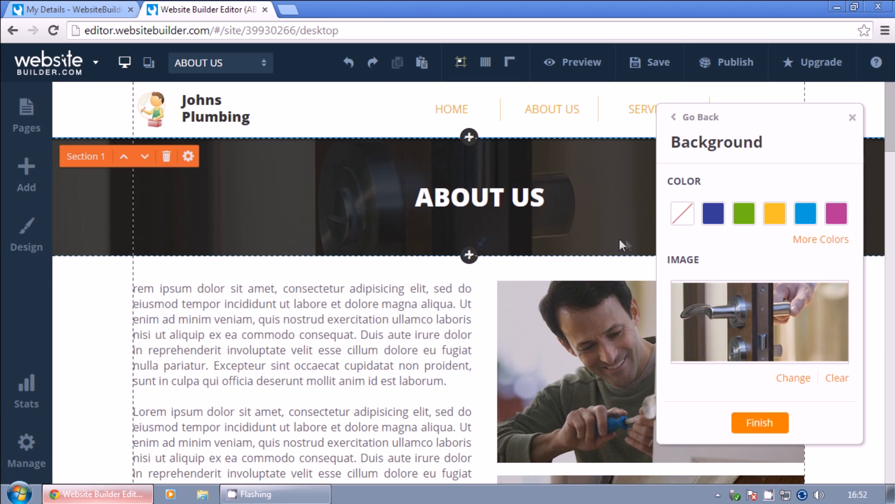
left_click(788, 379)
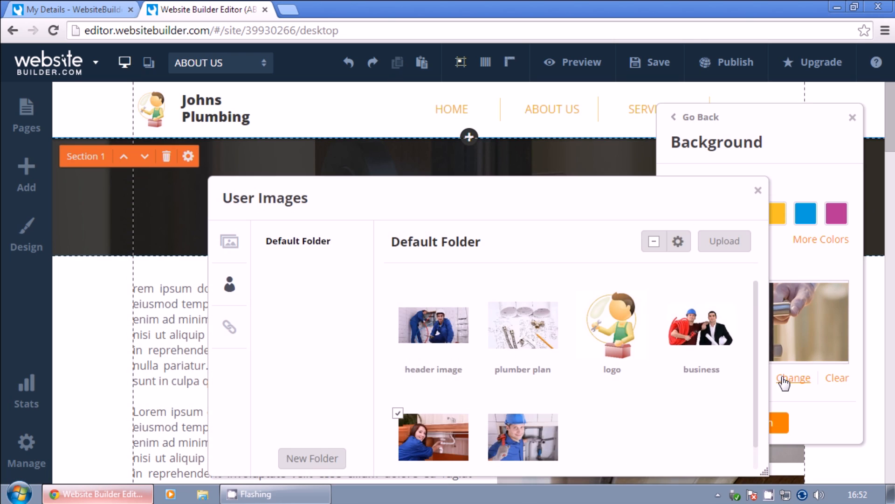
left_click(523, 325)
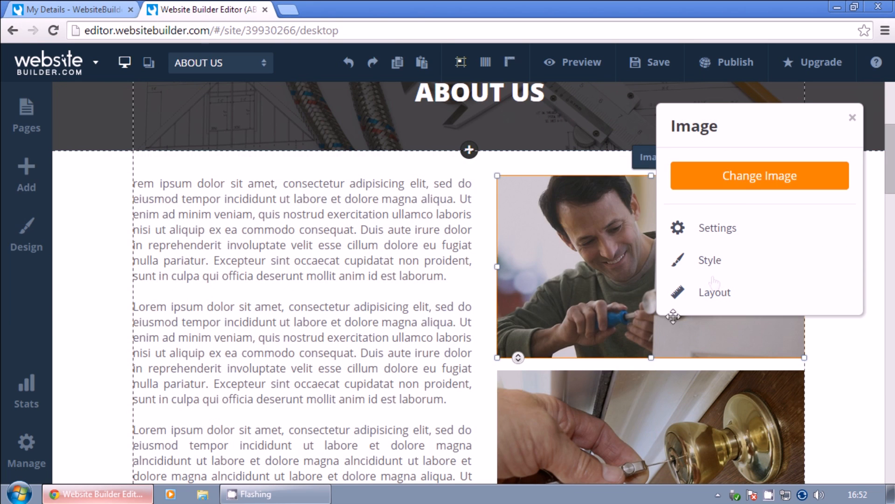
Replace the side photo with an uploaded picture of plumbers.
left_click(760, 175)
left_click(619, 220)
key("Escape")
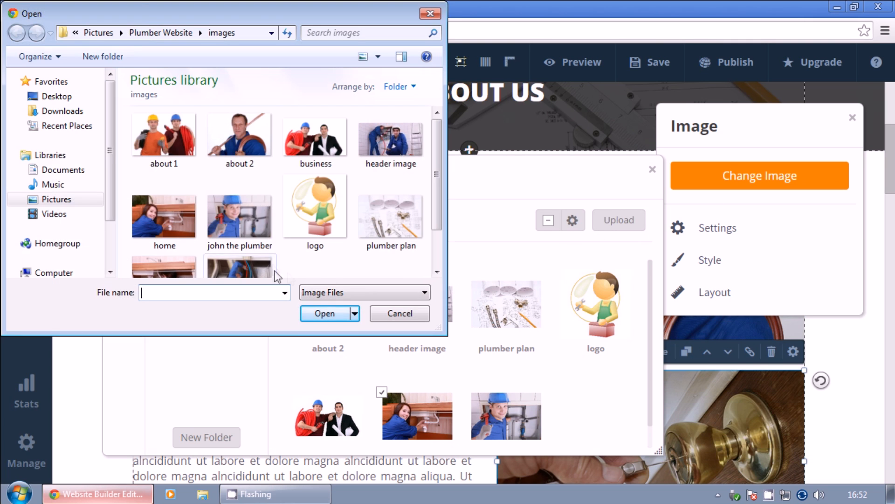
double_click(275, 273)
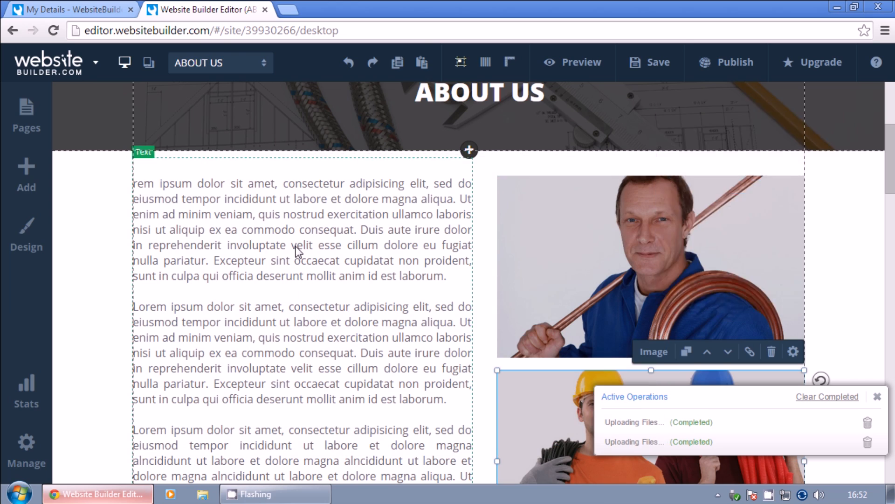
left_click(340, 210)
double_click(340, 210)
scroll(355, 256, "down", 5)
left_click_drag(210, 222, 133, 154)
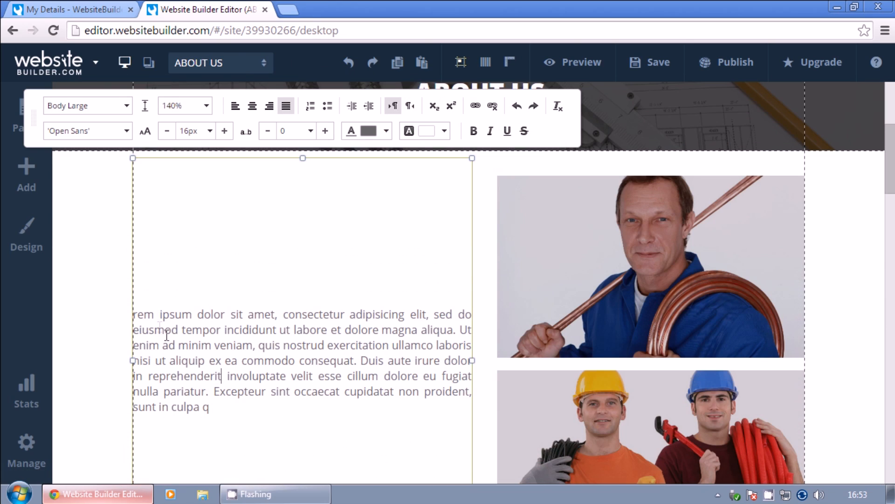
Replace the placeholder with Johns Plumbing's 2009 founding story and the founder's plumbing qualifications.
key("ctrl+a")
key("Delete")
type("Johns plumbing")
key("BackSpace")
key("BackSpace")
key("BackSpace")
key("BackSpace")
key("BackSpace")
key("BackSpace")
key("BackSpace")
key("BackSpace")
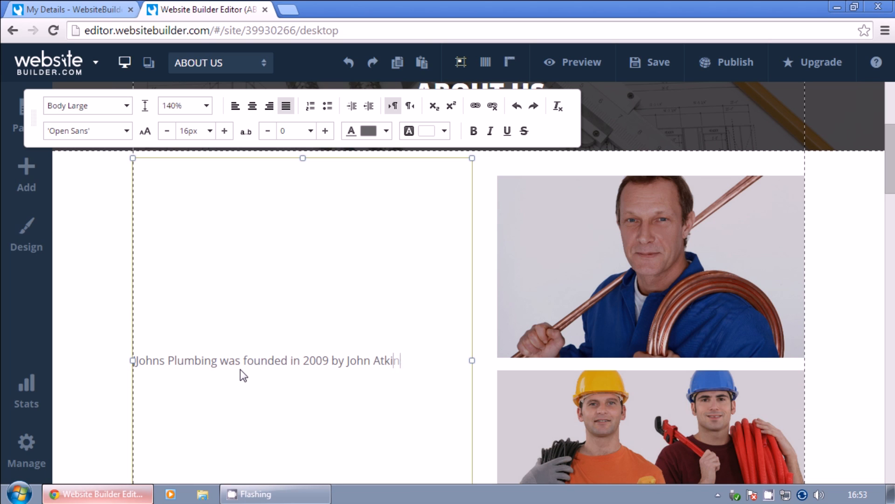
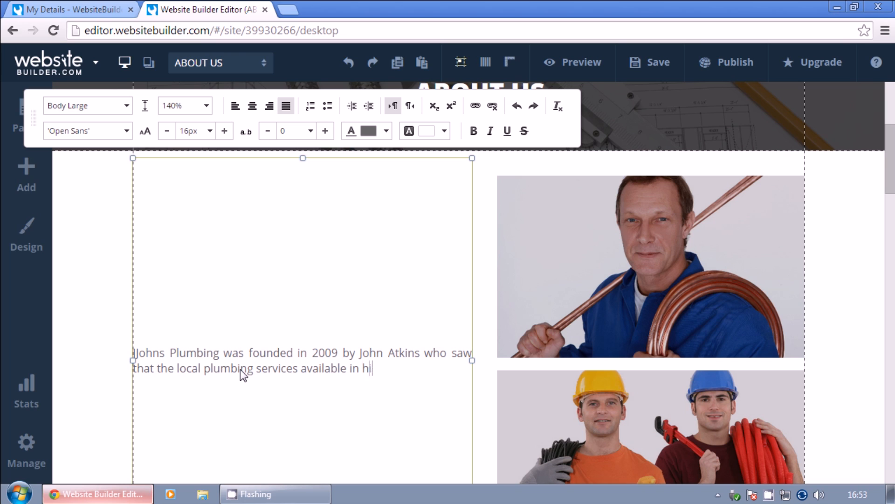
type("s area were either low quality or unreas")
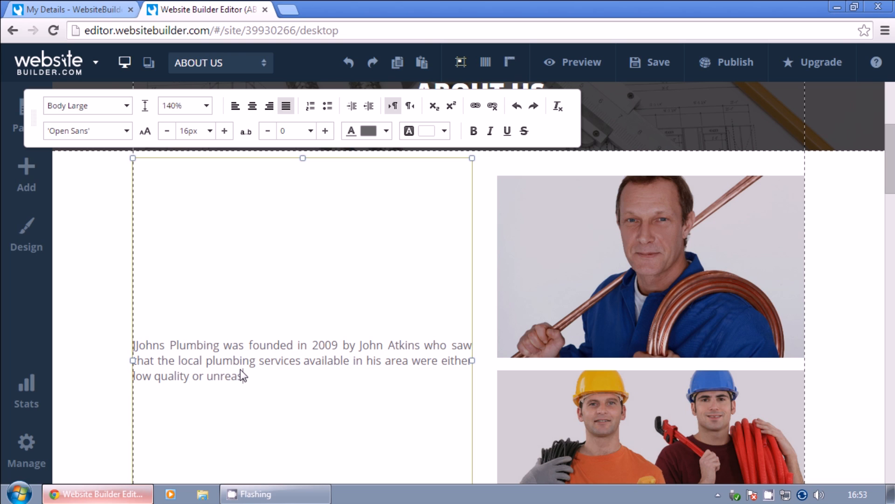
type("onably expensive - or both!")
key("Return")
key("Return")
type("John se")
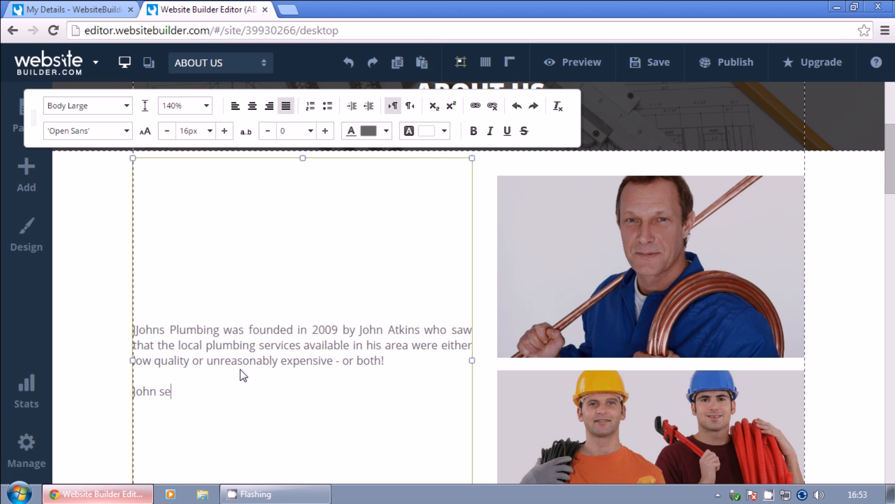
type("t to work getting the necessary qualifications and exp")
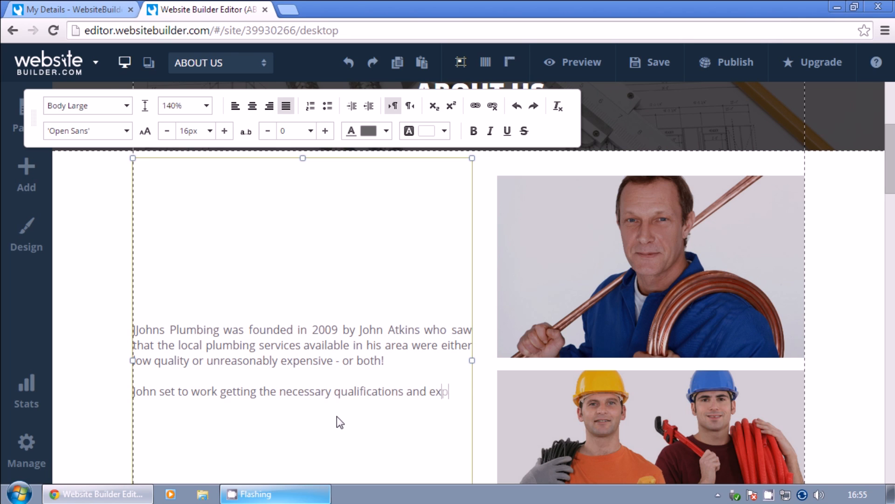
type("erience to be a plumber. After 4 years of education and 3")
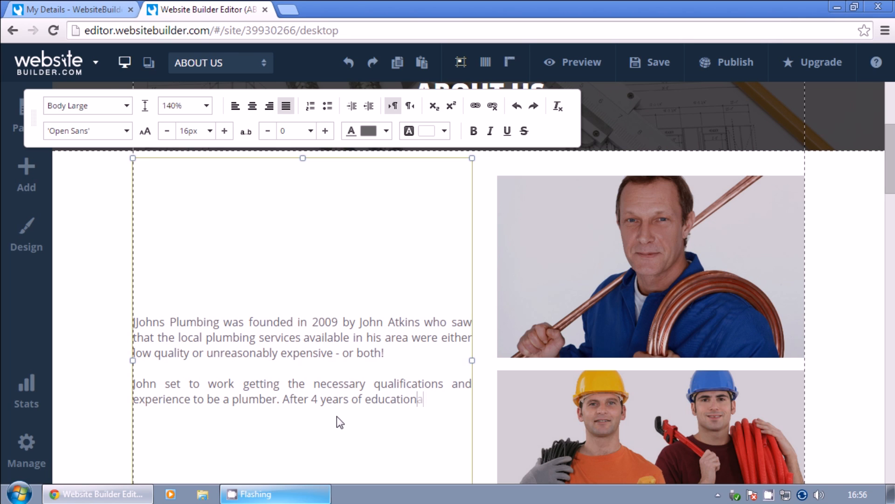
type(" years of working with a fellow local pl")
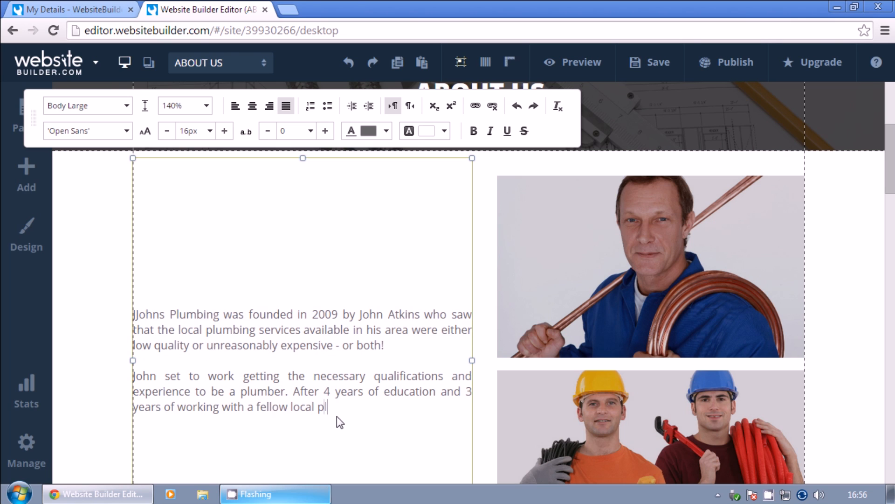
type("umber he decided it was time to start on his owm.")
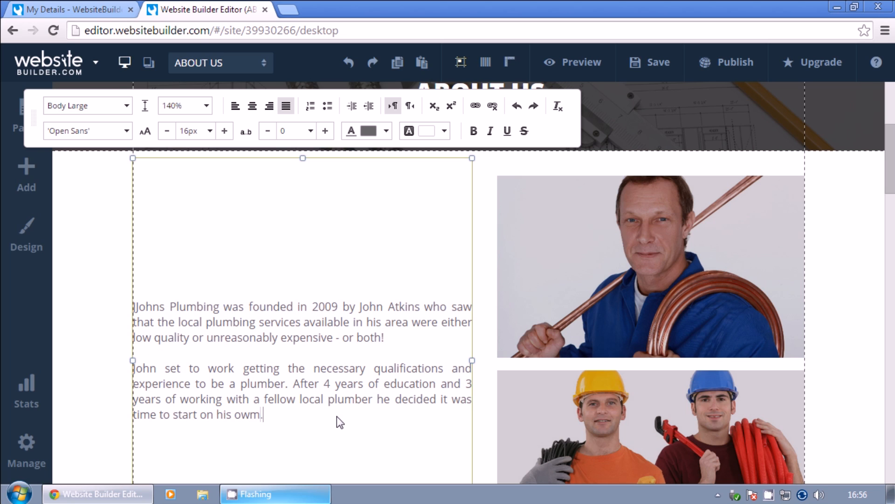
Add paragraphs on registering the business, delighted customers and its 3 awards, including Plumber of The Year 2013.
key("BackSpace")
type("n.")
key("Return")
key("Return")
type("John reg")
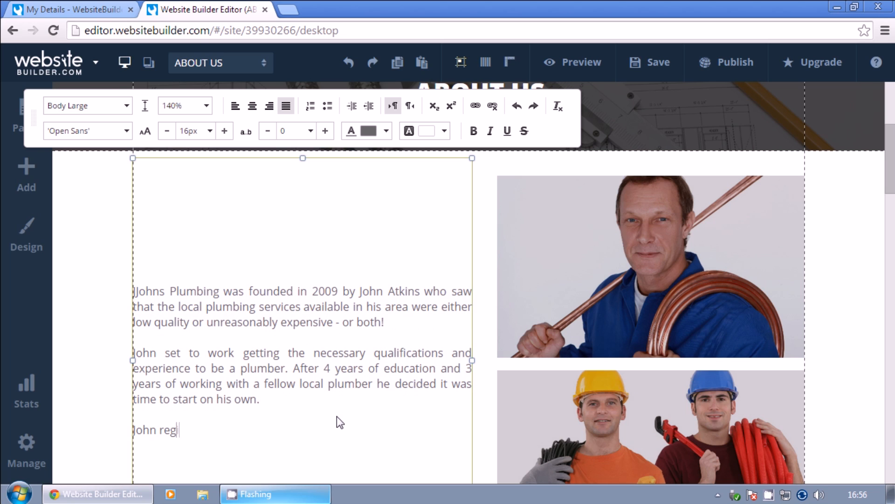
type("istered Johns Plumbing and began accepting clients. People wer")
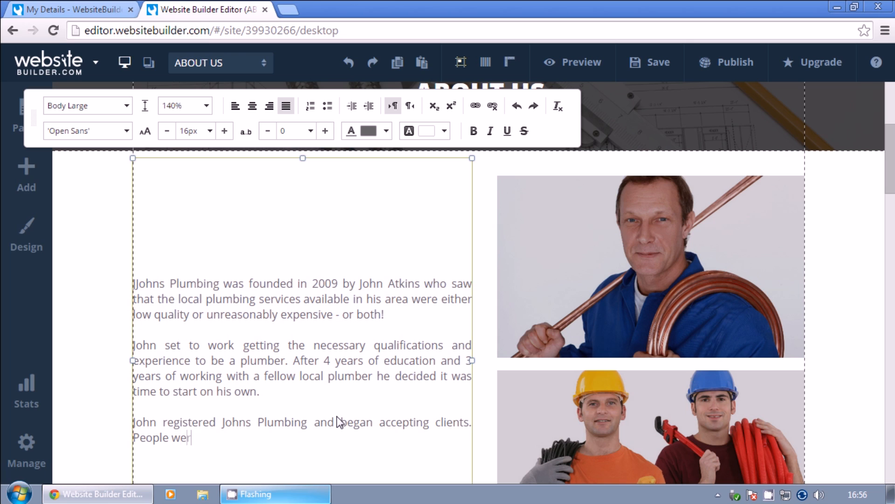
type("e delighted with his service - noting his quick response time and friendly manner.")
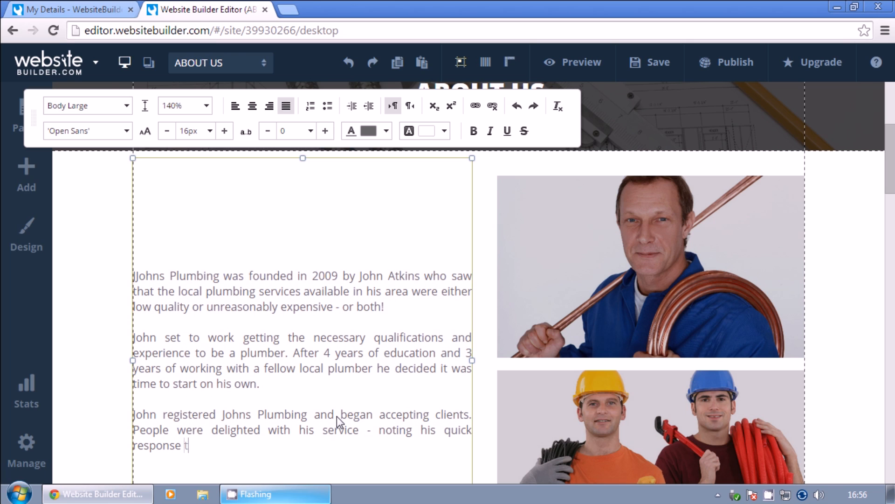
key("Return")
key("Return")
type("Joghn")
type(" Plumbing has received 3 awards")
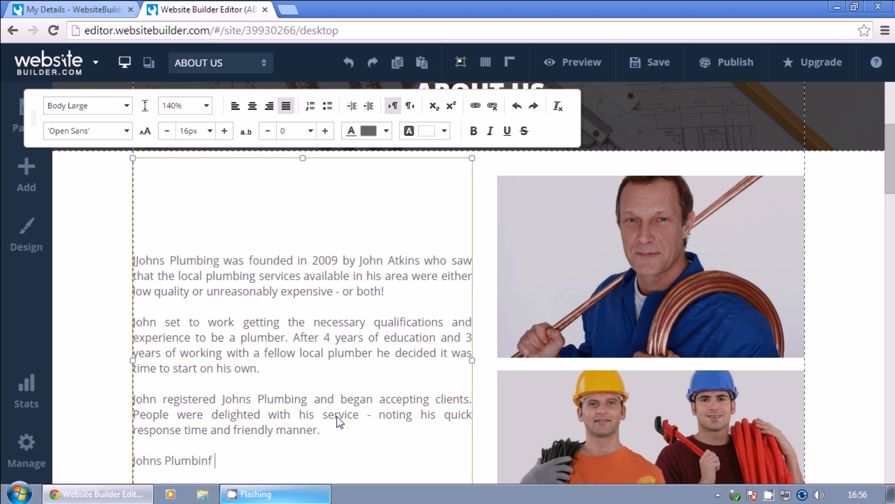
type(", including ")
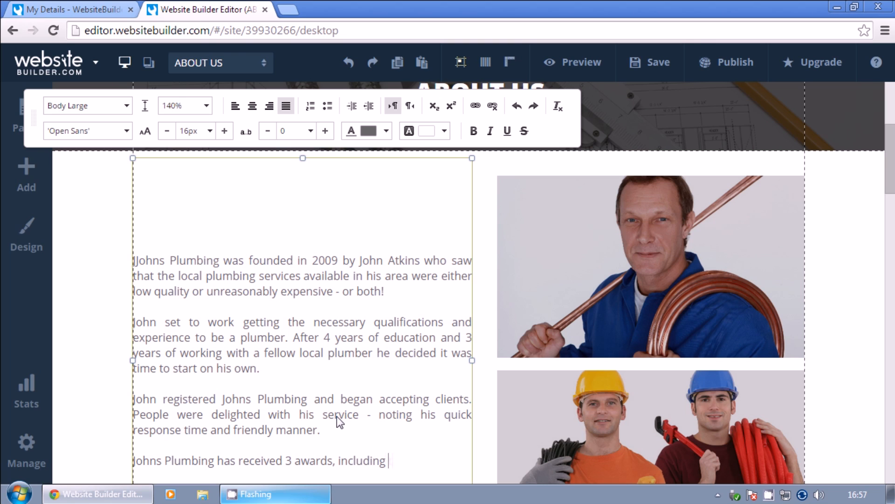
type("the Plumber of The year")
key("BackSpace")
key("BackSpace")
key("BackSpace")
key("BackSpace")
type("Year ")
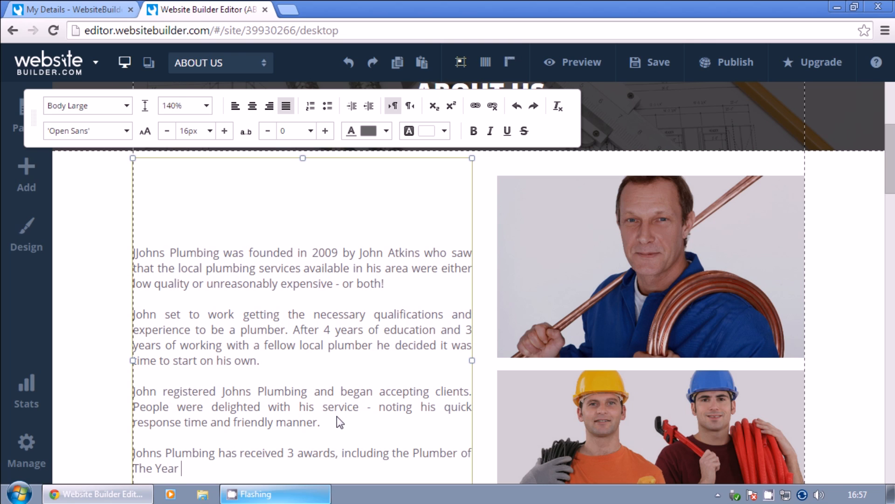
type("Award in 2013. John himself received recognition whe")
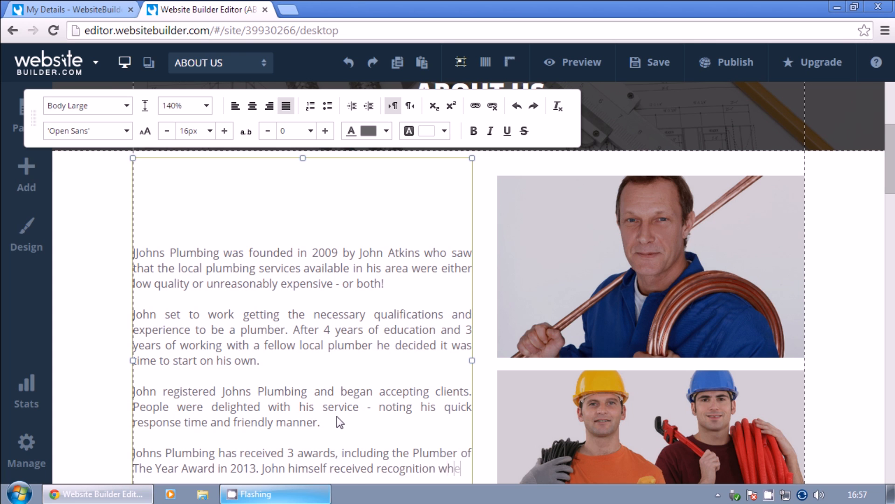
type("n he was recognized as TIME's person of the year in 2006.")
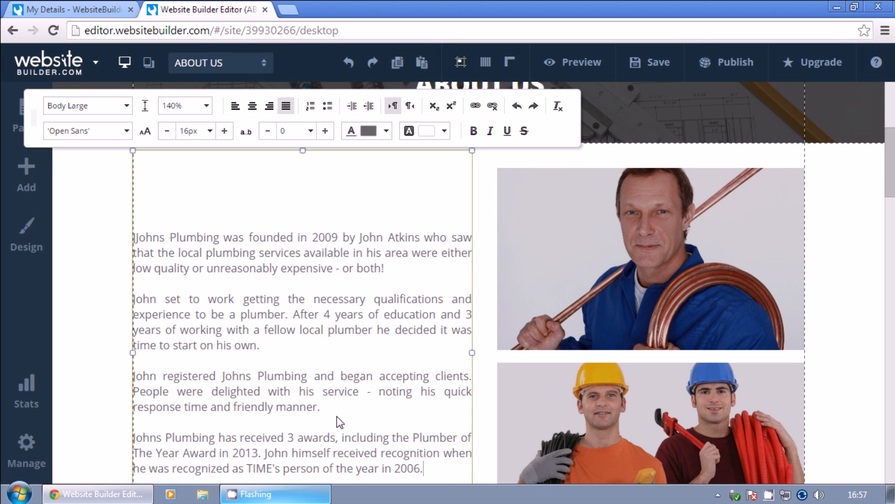
left_click(837, 368)
scroll(838, 368, "down", 5)
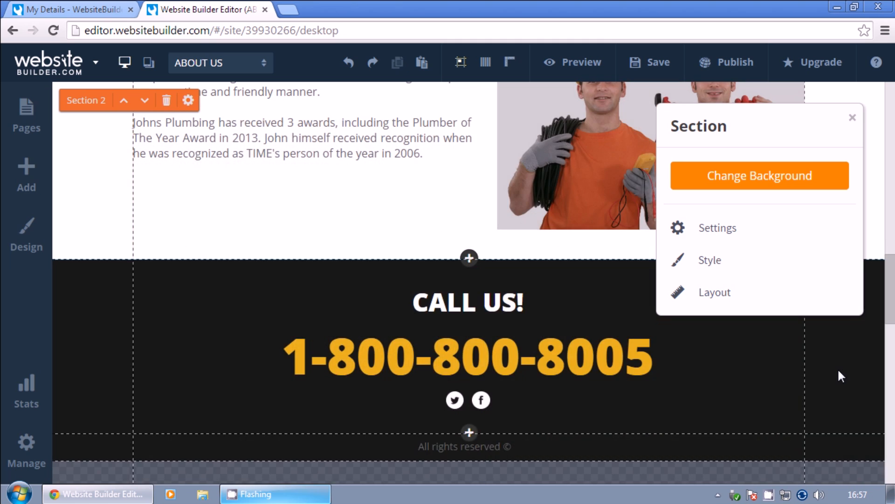
Change the CALL US footer number's digits to 32 and 520, then save the site.
scroll(838, 371, "up", 10)
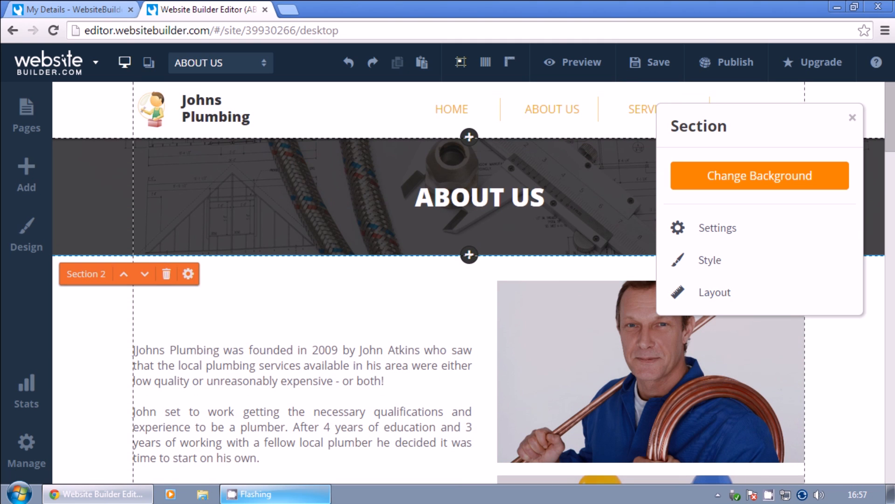
scroll(505, 370, "down", 10)
left_click(505, 370)
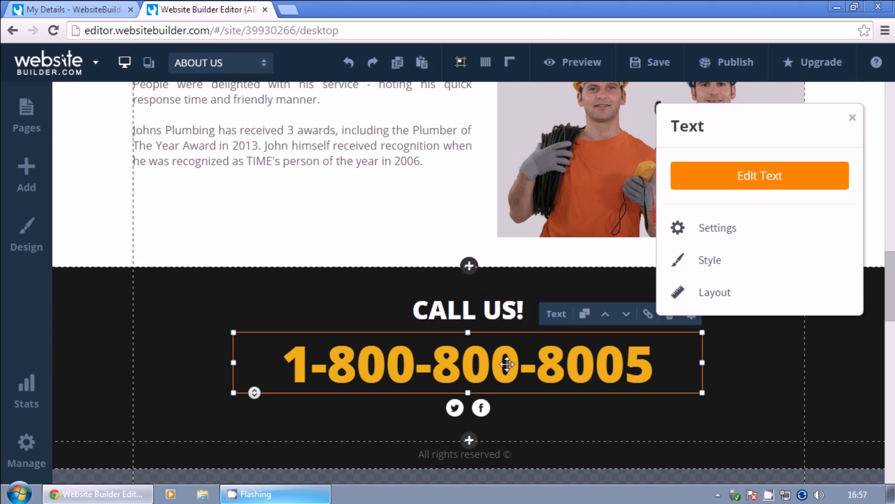
double_click(505, 370)
left_click_drag(520, 370, 462, 370)
type("32")
left_click_drag(658, 370, 567, 370)
type("520")
left_click(838, 206)
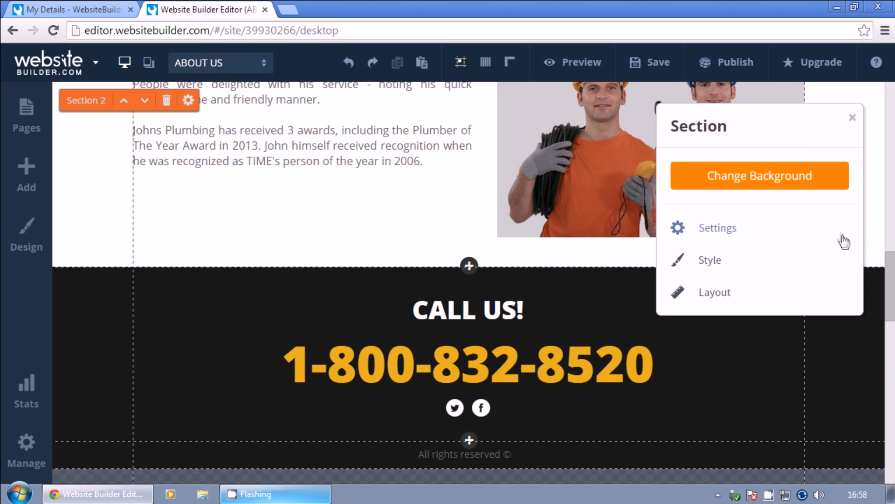
scroll(844, 201, "up", 10)
left_click(650, 62)
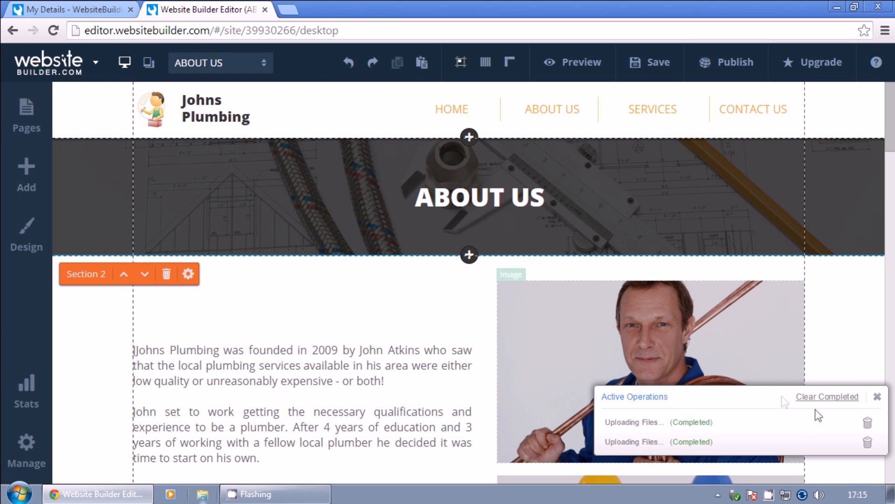
Delete the BLOG page in Manage Pages.
left_click(27, 117)
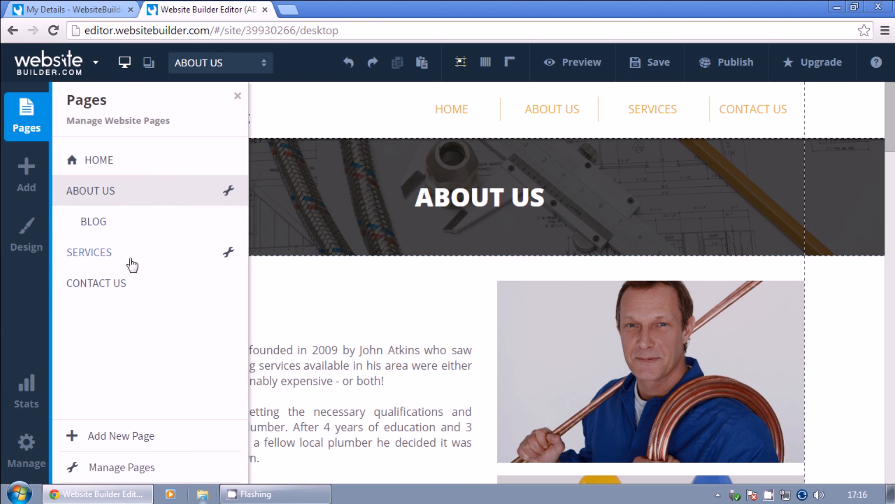
left_click(136, 467)
left_click(287, 242)
left_click(688, 415)
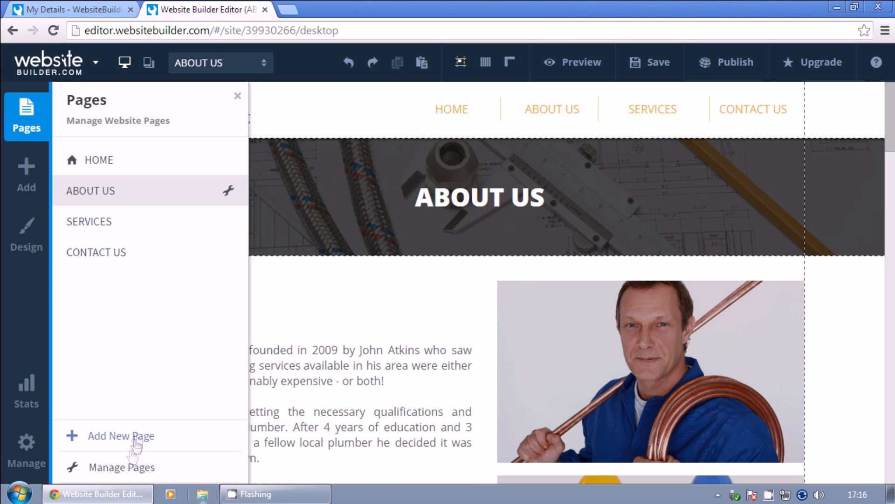
Set the SERVICES banner background to the plumbing plan image.
left_click(91, 221)
left_click(759, 175)
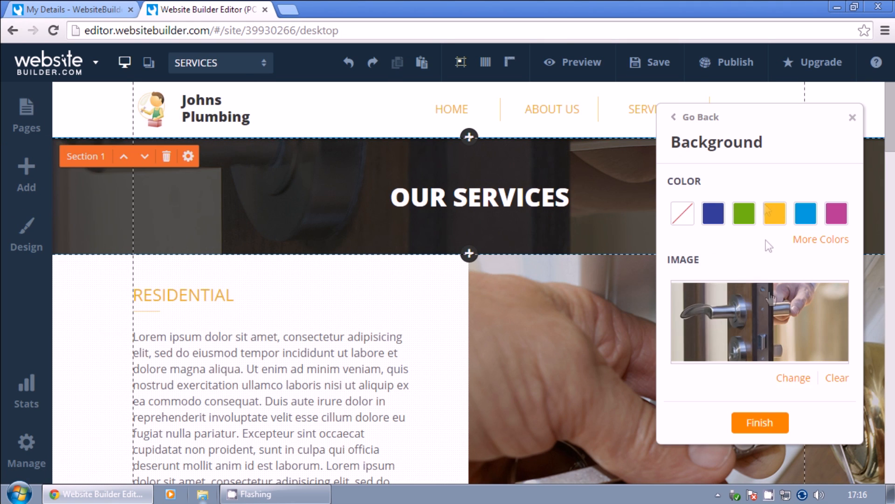
left_click(792, 377)
left_click(724, 243)
left_click(702, 322)
left_click(759, 190)
Replace the RESIDENTIAL photo with an uploaded picture of a plumber fixing pipes under a sink.
scroll(631, 269, "down", 4)
left_click(632, 269)
left_click(759, 176)
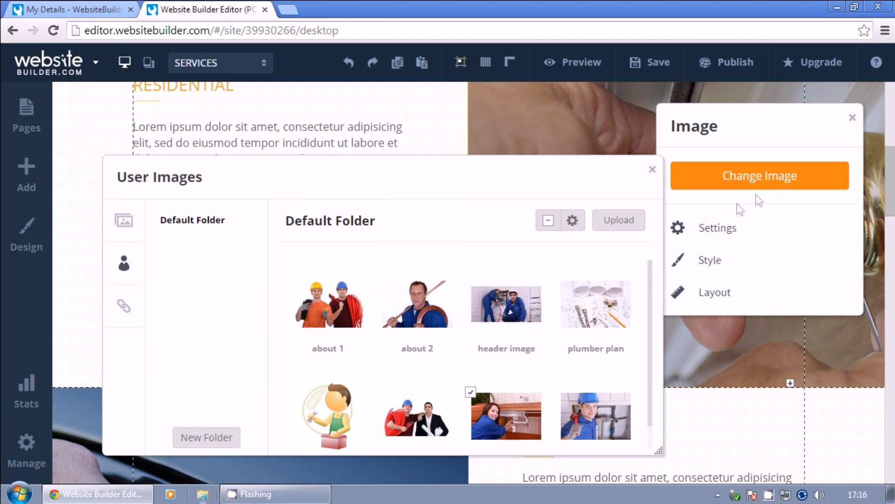
left_click(618, 219)
scroll(362, 266, "down", 2)
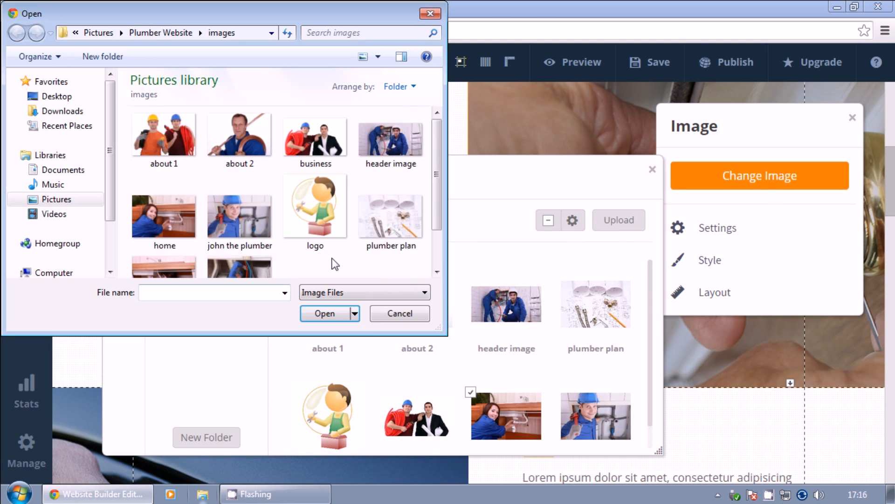
scroll(336, 264, "down", 1)
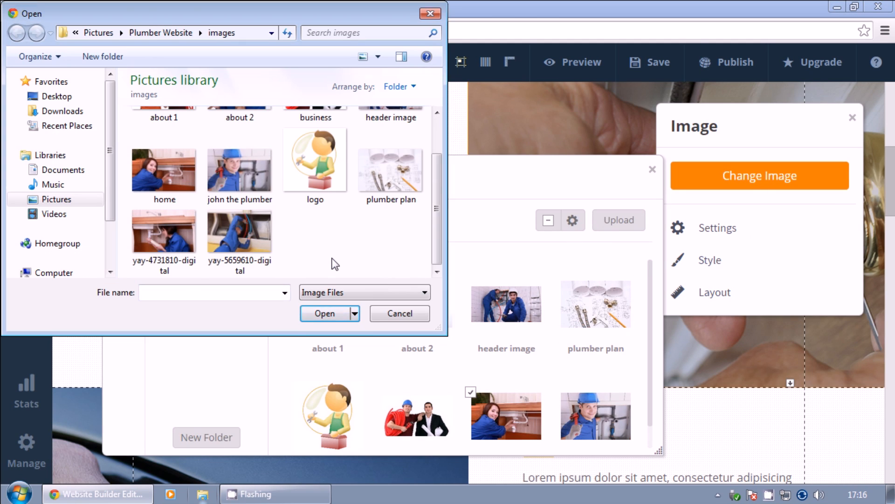
double_click(164, 236)
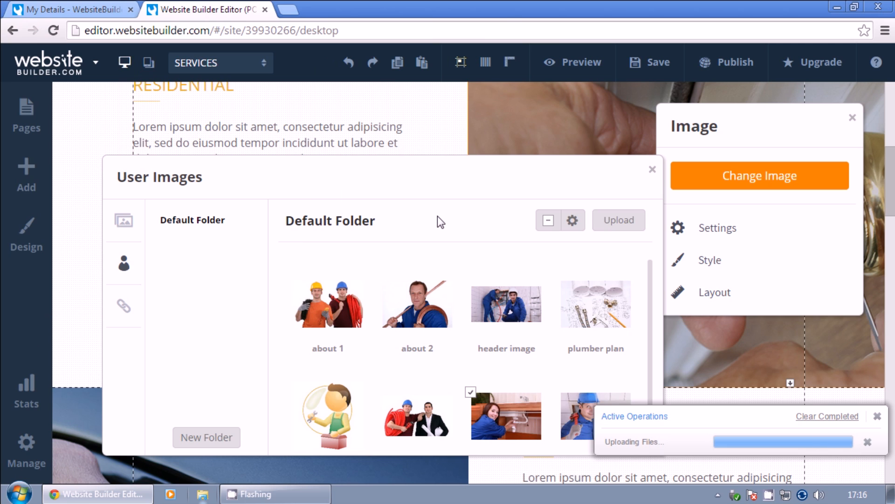
left_click(296, 260)
scroll(270, 330, "up", 2)
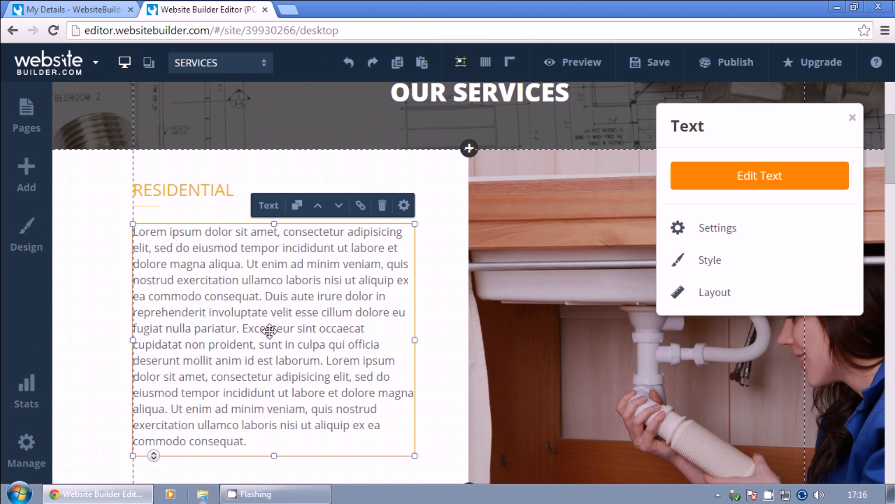
Rename RESIDENTIAL to HOME SERVICES and write an intro ending 'This includes, but is not limited to:'.
double_click(201, 191)
type("HOME SERVICES")
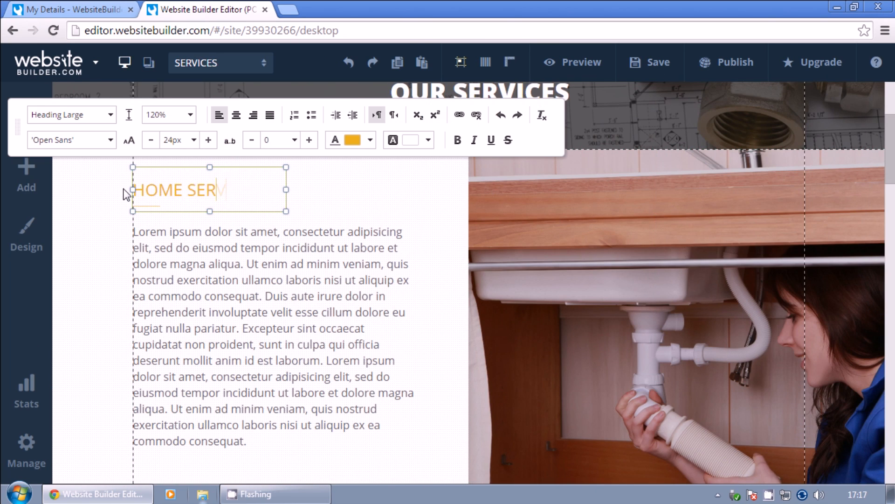
left_click(232, 296)
key("ctrl+a")
type("We provide services for any sort of home plumbing issues!")
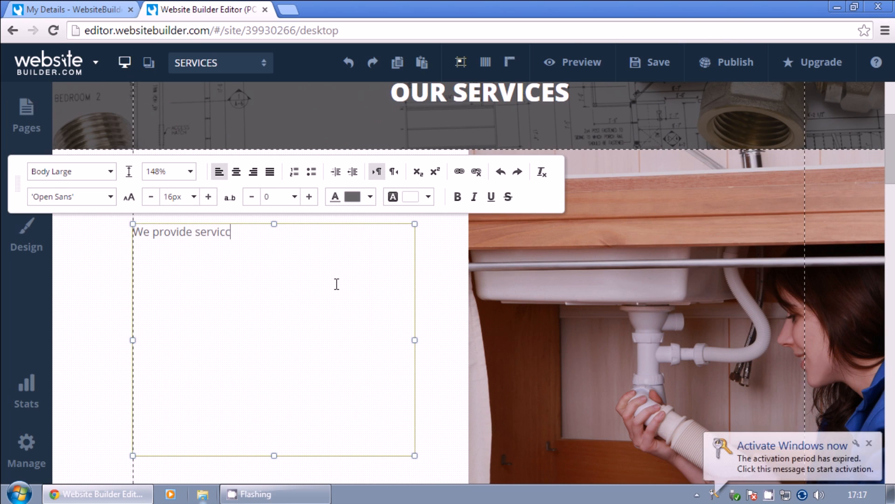
key("Return")
key("Return")
type("This includes, but is not limited to:")
key("Return")
Add a bulleted list of eight services, from Toilets, Taps, Baths & Showers to Emergency Plumbing.
left_click(311, 172)
type("Toilets Taps")
type("Taps, Baths & Showers")
key("Return")
type("Radiators & Pumps")
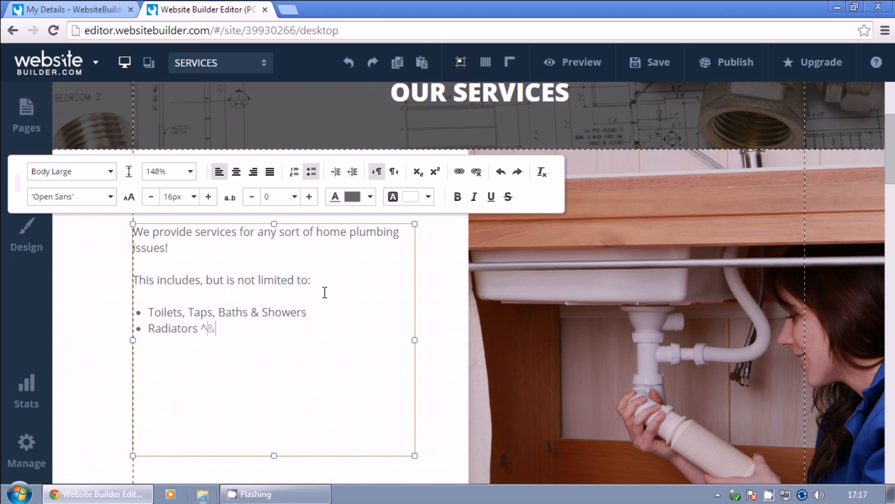
key("Return")
type("Oil Tanks & Pipework")
key("Return")
type("Leaks & Burst Pipes")
key("Return")
type("Tanks & Overflows")
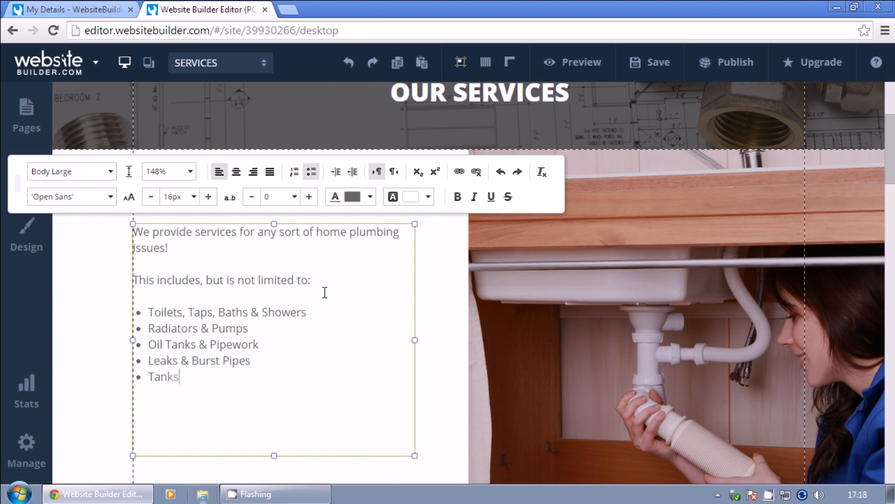
key("Return")
type("Boilers & Heating")
key("Return")
type("Blocked Drains & Drain Jetting")
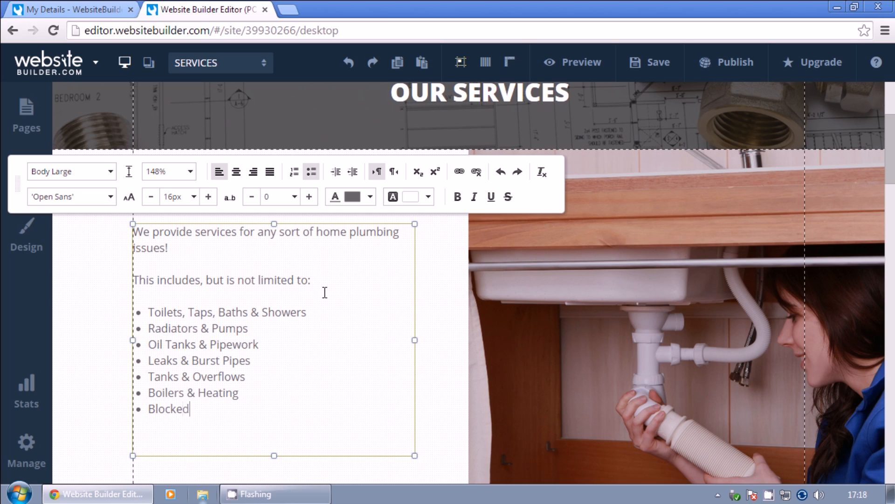
key("Return")
type("Emergency Plumbing")
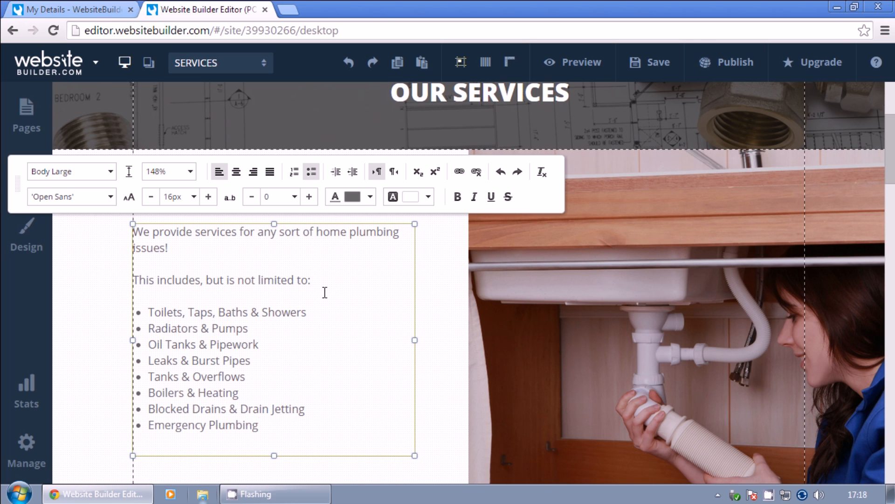
Retitle the AUTOMOTIVE heading as BUSINESS SERVICES, widened to fit one line.
left_click(464, 301)
scroll(435, 354, "down", 5)
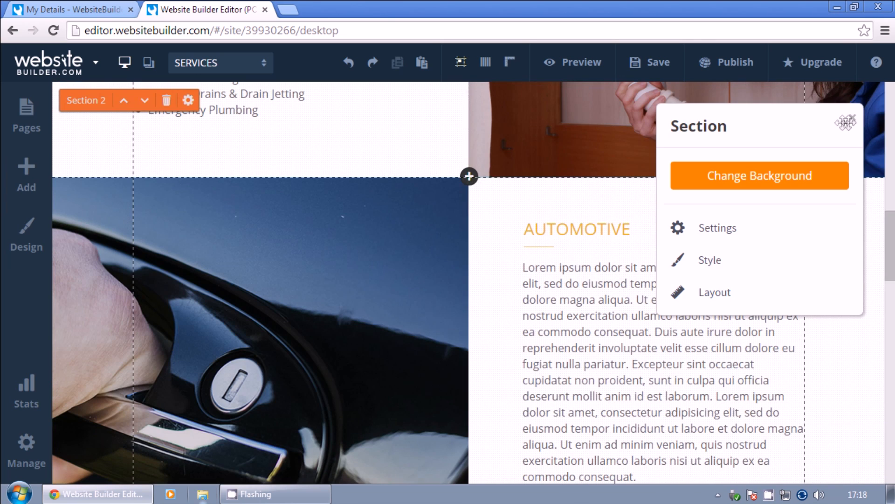
left_click(578, 226)
left_click(784, 176)
type("BUSINESS SERVICES")
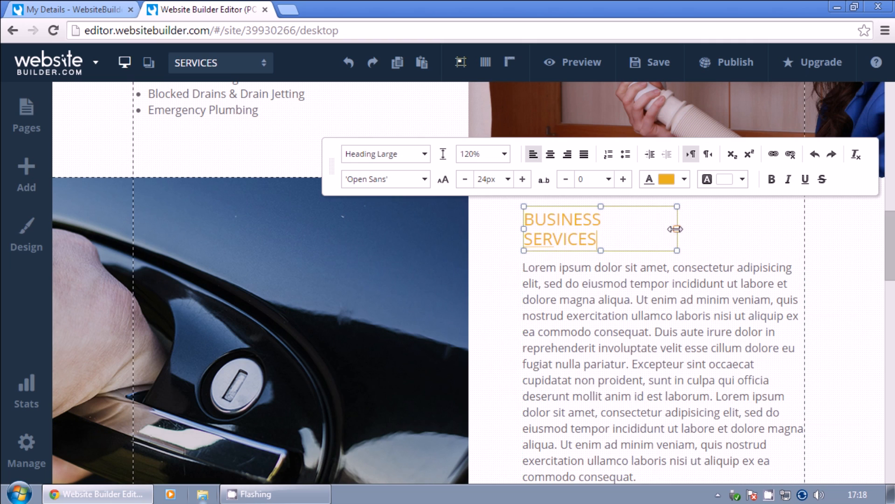
left_click_drag(676, 229, 704, 228)
left_click(660, 317)
Replace the car photo with the uploaded 'business' photo of a man in a suit.
left_click(419, 289)
left_click(717, 175)
left_click(619, 220)
scroll(418, 255, "down", 1)
scroll(399, 262, "up", 1)
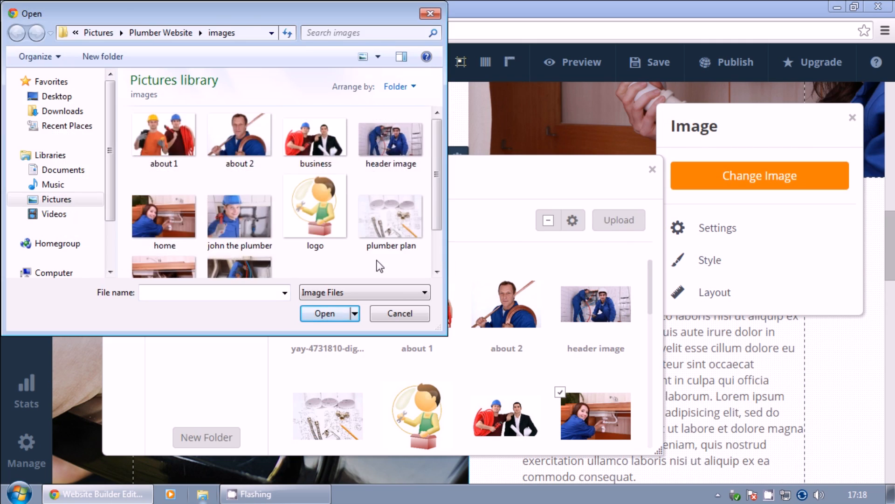
double_click(314, 147)
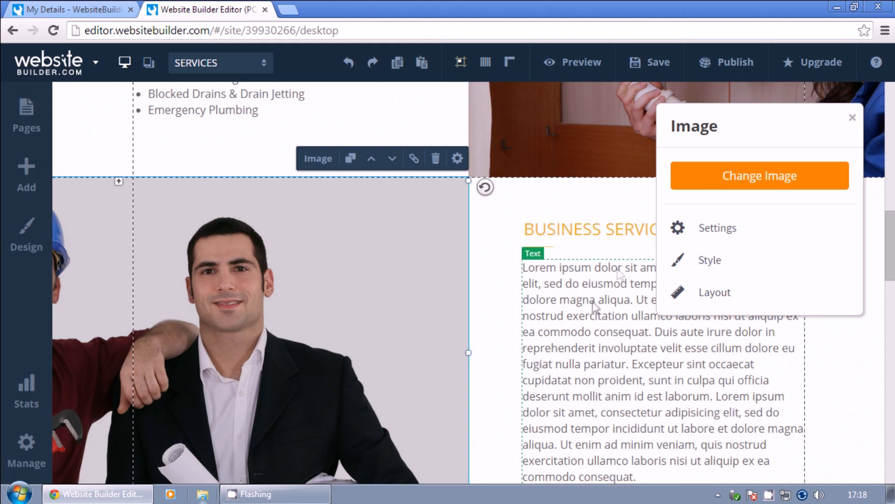
left_click(714, 176)
left_click(619, 220)
scroll(413, 263, "down", 1)
scroll(410, 265, "up", 1)
left_click(400, 313)
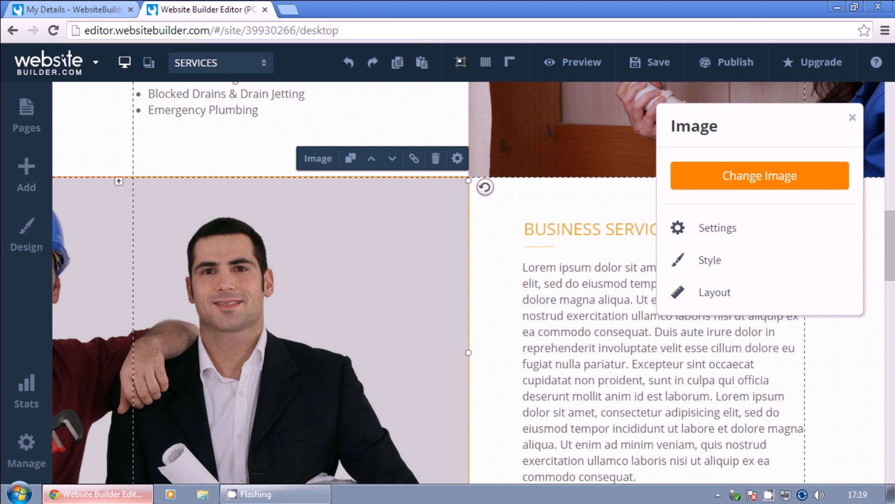
Replace the Lorem ipsum with 'For businesses we provide all of the services...' and a fully-insured paragraph.
left_click(513, 264)
left_click(746, 181)
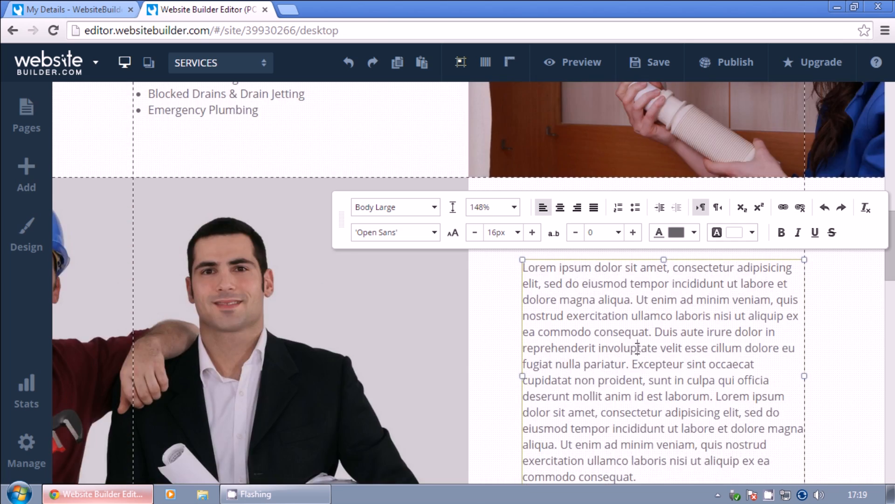
scroll(638, 347, "down", 3)
triple_click(598, 279)
type("For businesses we provide all of the services we do fo")
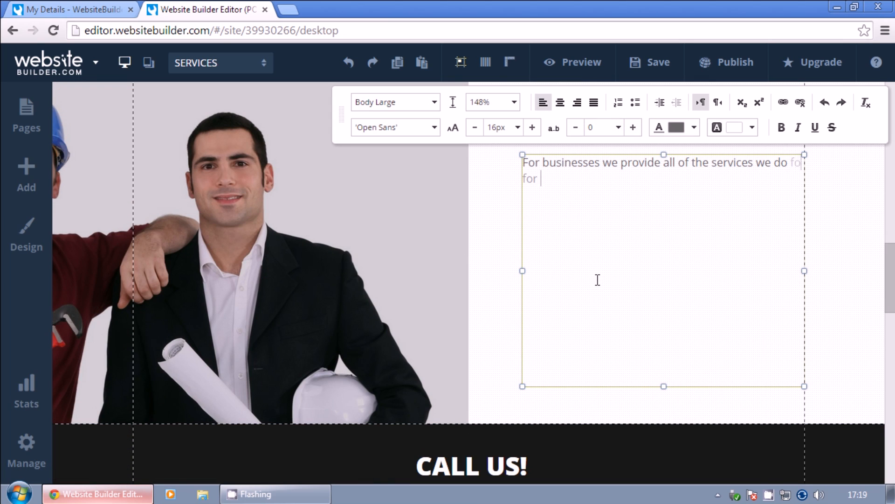
type("r home clients and more.")
key("Return")
key("Return")
type("We are fully insured and you can be sure if anything goes wrong, we are both covered. Don't ruin your business by employing dodgy tradesmen who don")
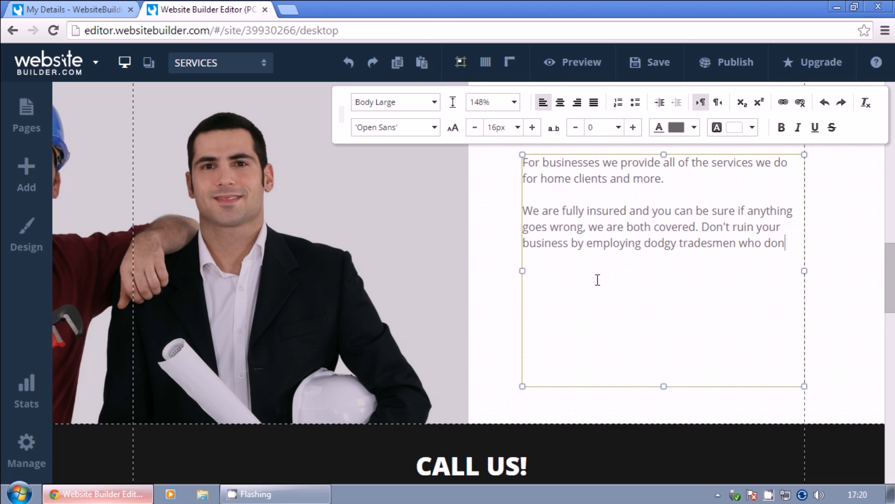
type("'t have the experience and insurance to give you the assurance the job will be done to the correc t standards.")
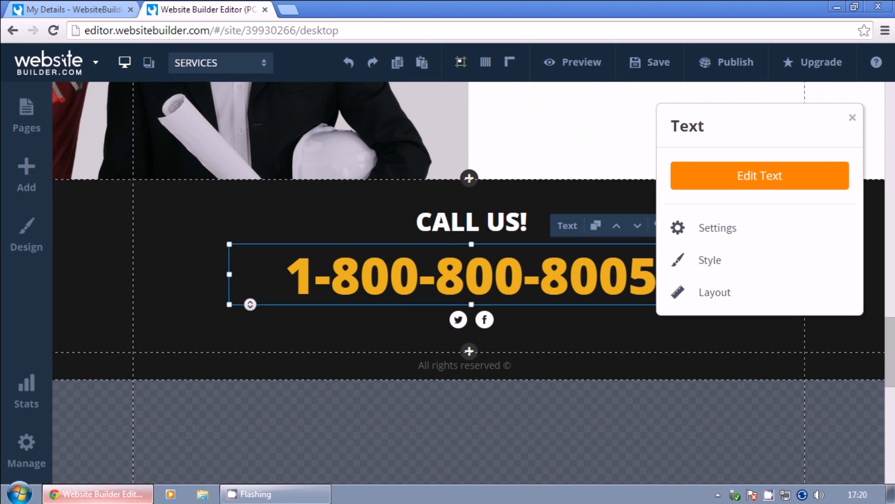
Change the CALL US digits 800 to 832 and 8005 to 8520, then save.
double_click(488, 269)
type("832")
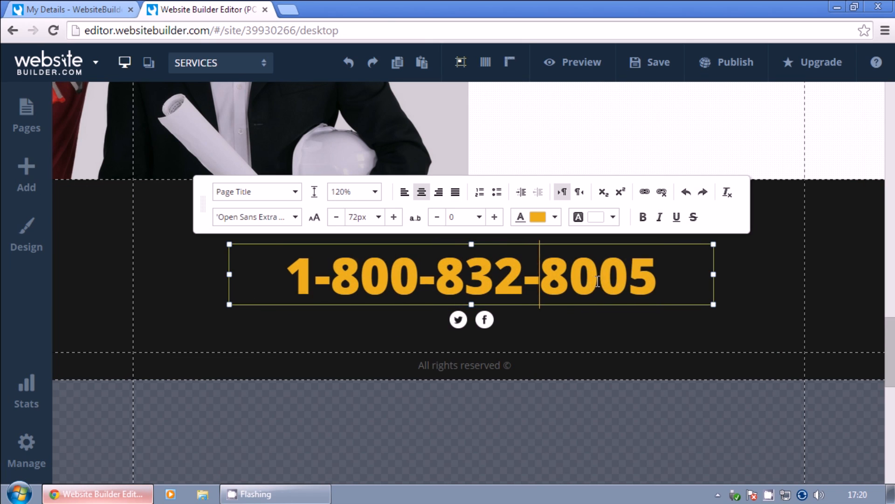
double_click(559, 283)
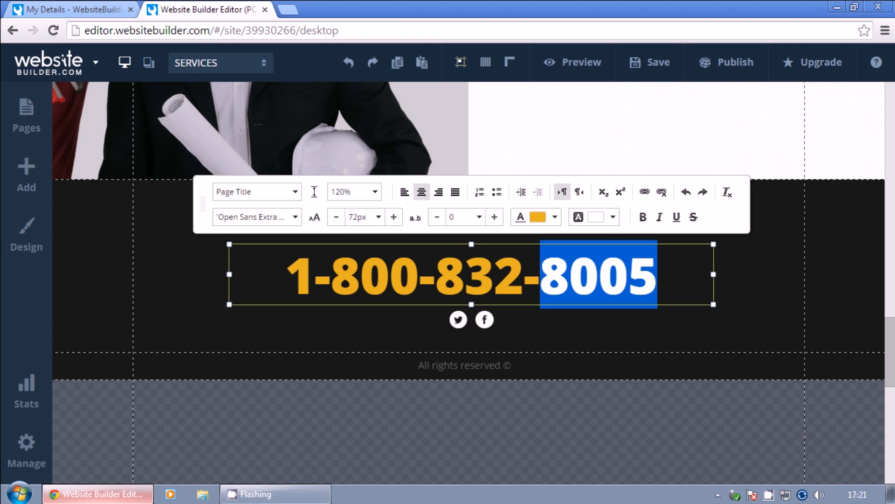
type("8520")
left_click(873, 275)
left_click_drag(890, 345, 891, 146)
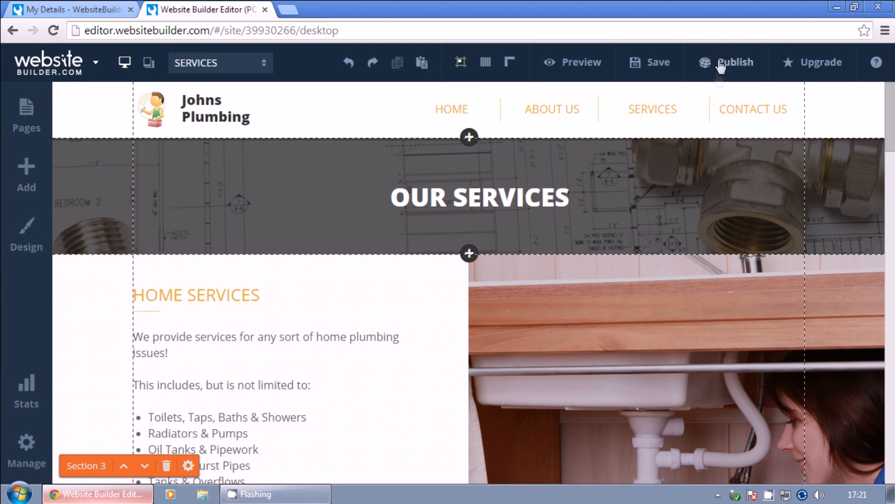
left_click(727, 62)
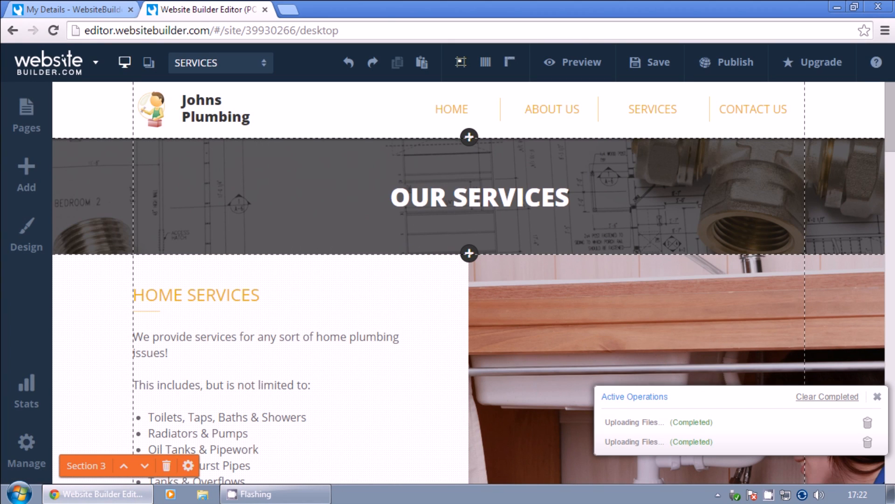
left_click(27, 116)
On the CONTACT US page, upload the blueprint image as the title section's background.
left_click(106, 253)
left_click(840, 398)
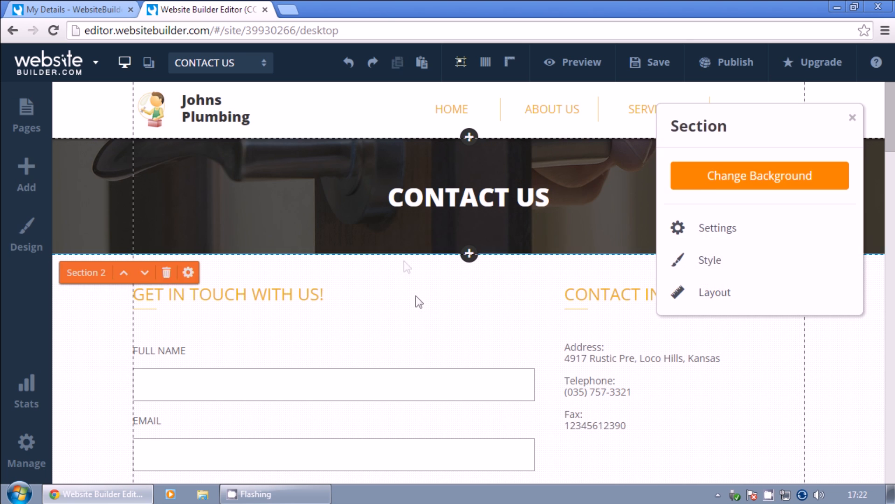
left_click(753, 177)
left_click(725, 241)
double_click(356, 236)
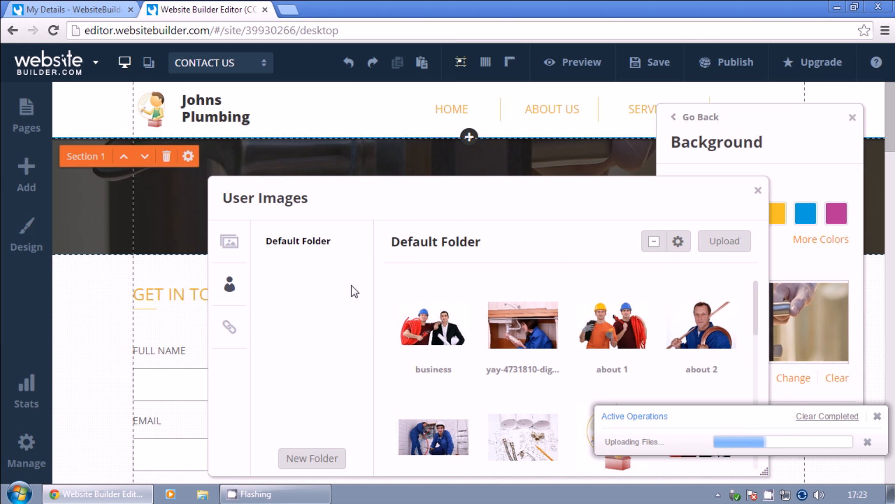
left_click(523, 437)
left_click(852, 117)
scroll(576, 318, "down", 1)
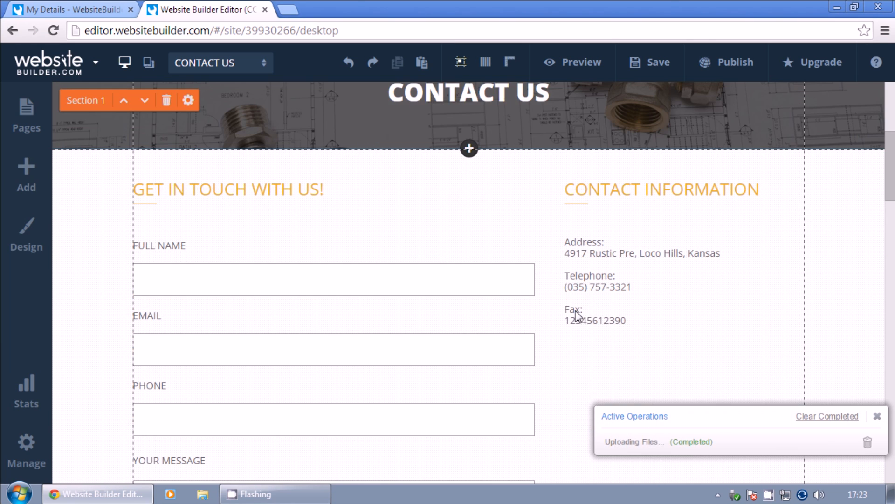
left_click(848, 416)
double_click(617, 254)
left_click_drag(734, 252, 565, 259)
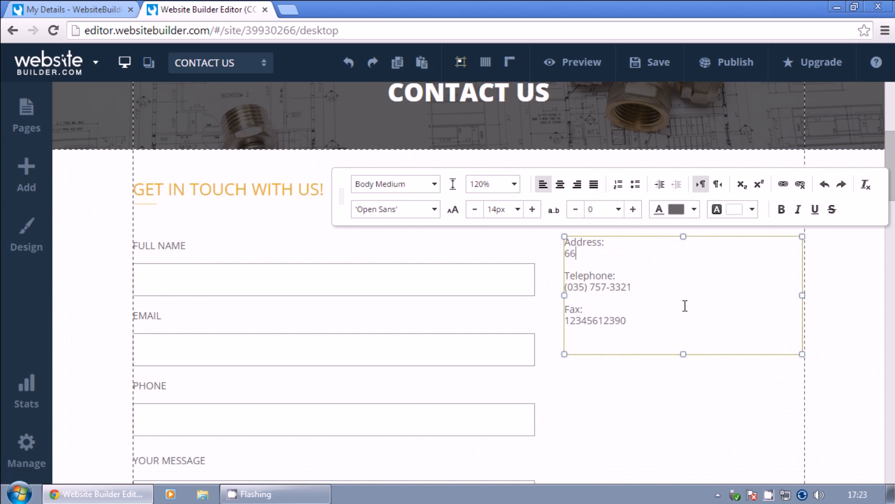
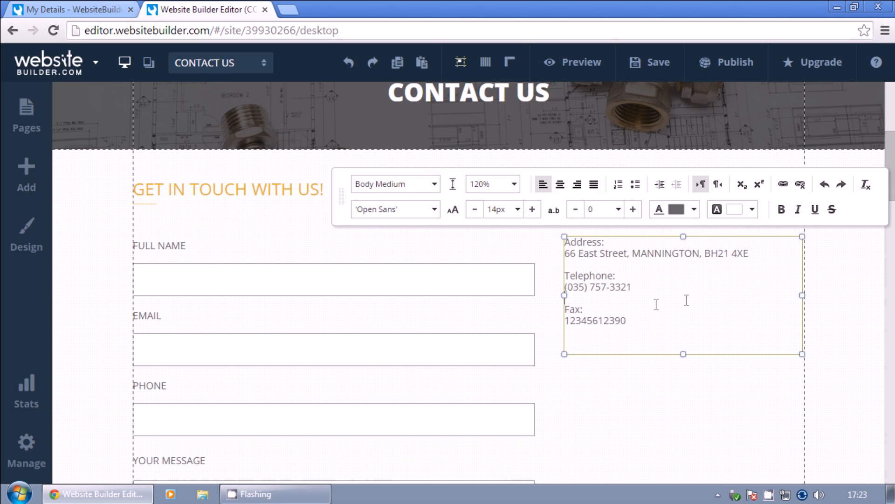
left_click_drag(687, 300, 562, 297)
left_click_drag(643, 339, 543, 323)
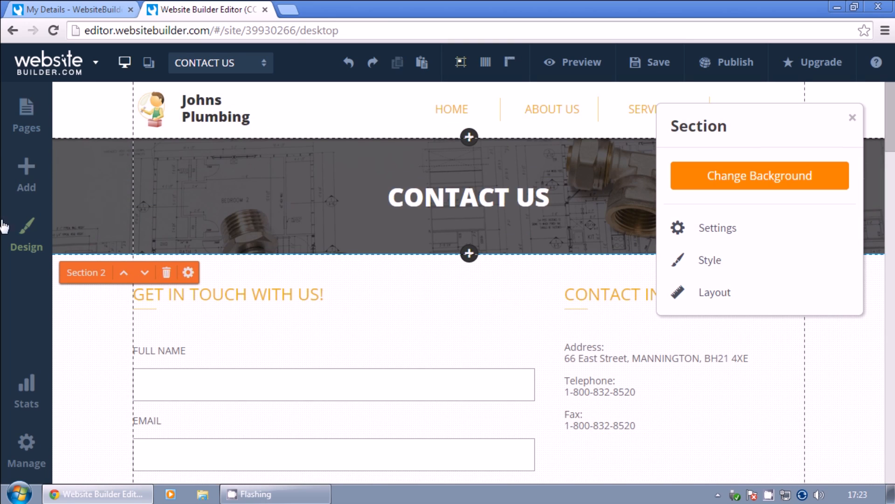
left_click(650, 62)
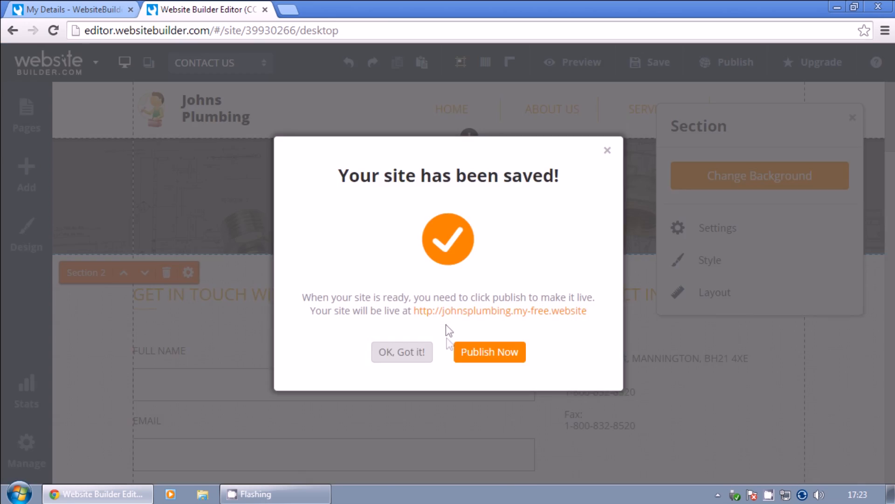
Dismiss the site-saved confirmation, look through the preview, and reopen the HOME page in the editor.
left_click(402, 352)
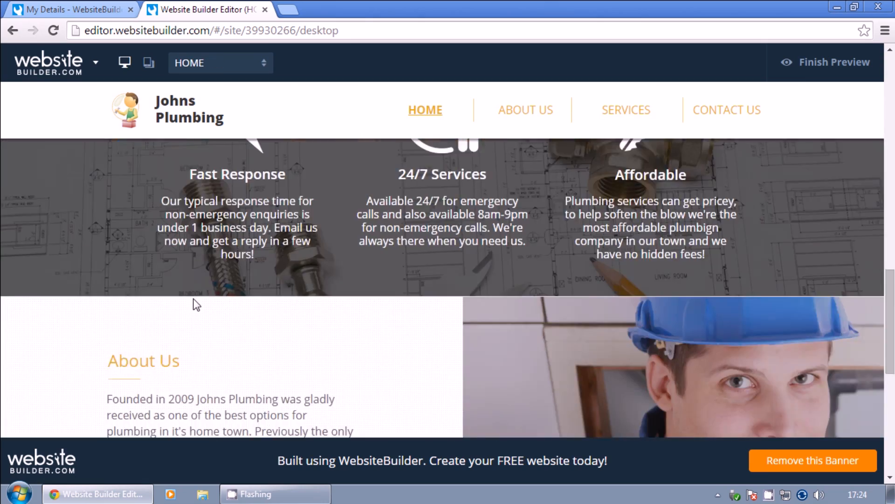
scroll(194, 304, "down", 5)
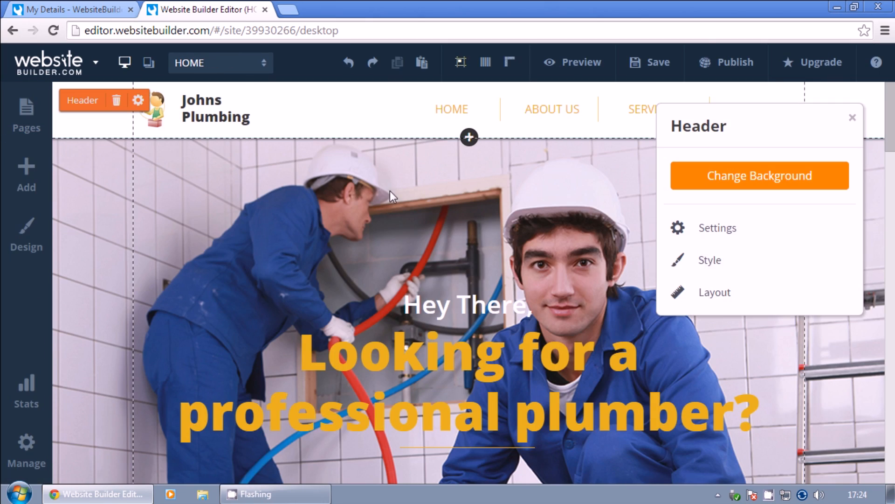
left_click(853, 117)
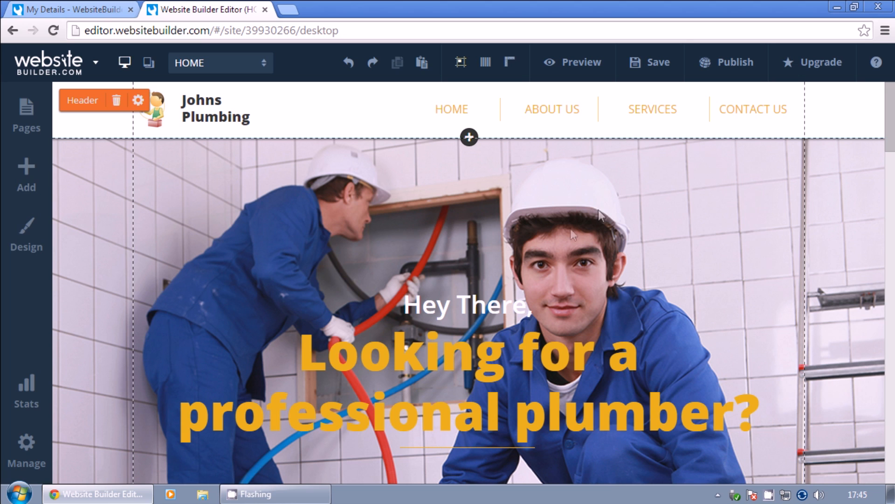
Publish the site to johnsplumbing.my-free.website and view the live site in a new tab.
left_click(735, 65)
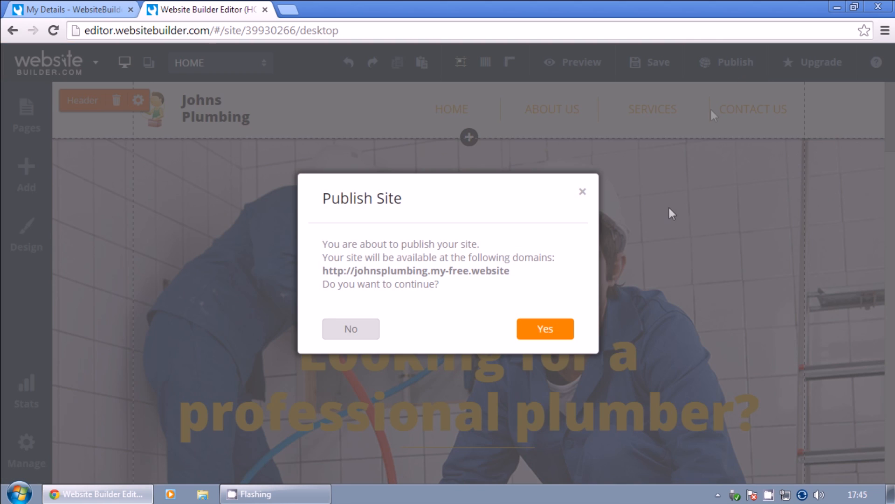
left_click(546, 332)
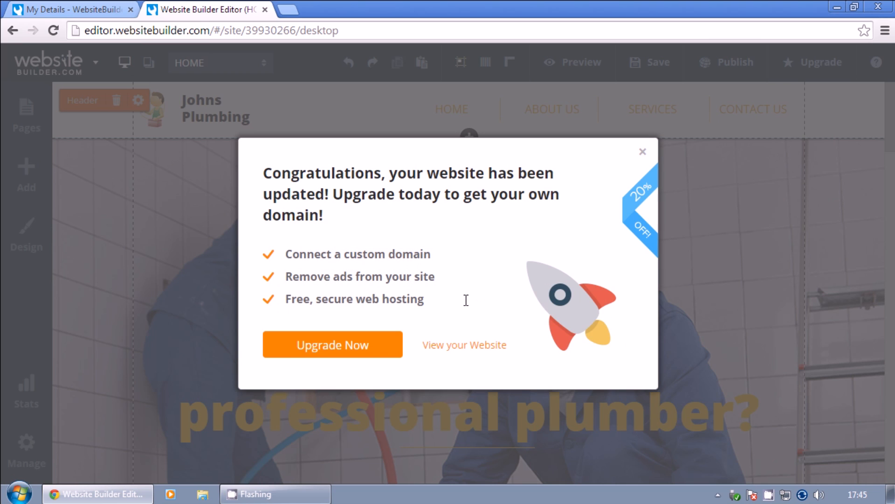
left_click(460, 347)
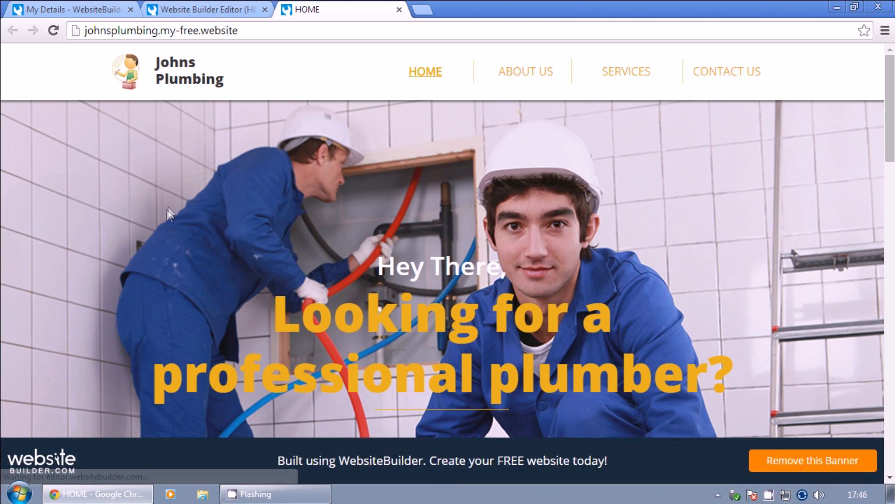
scroll(432, 191, "down", 3)
scroll(433, 196, "down", 15)
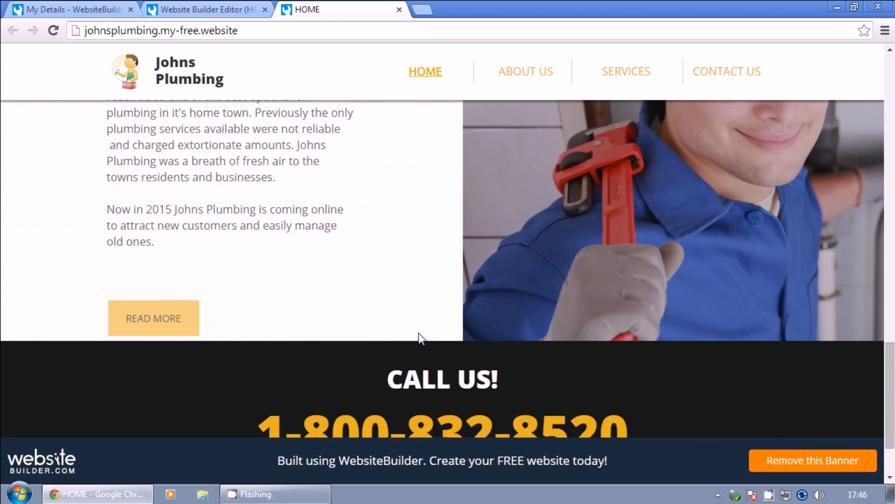
scroll(419, 333, "up", 15)
left_click(527, 75)
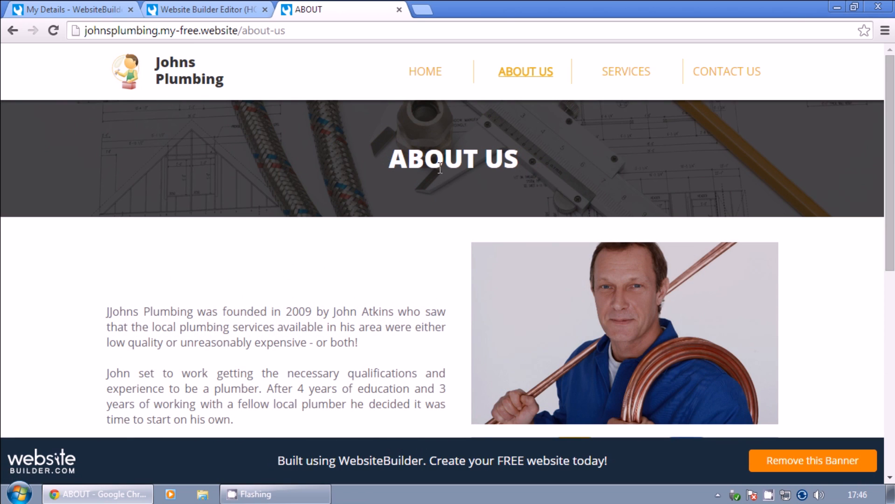
left_click(428, 71)
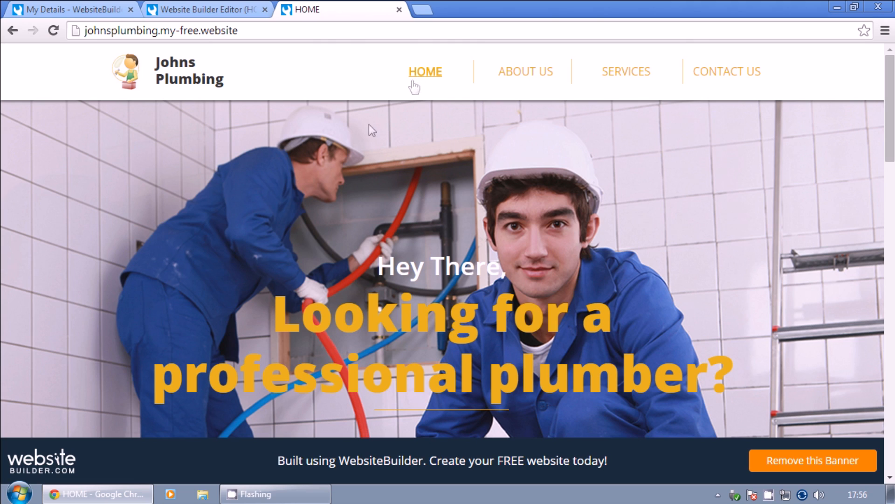
left_click(424, 10)
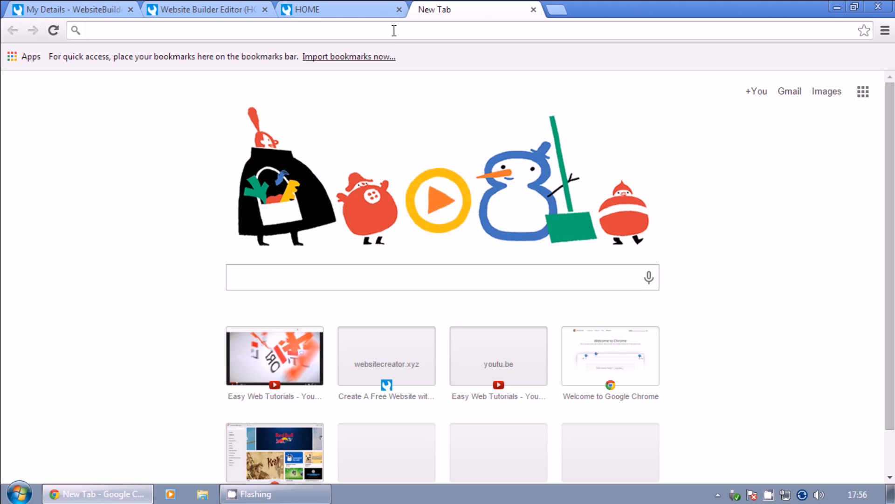
type("http://")
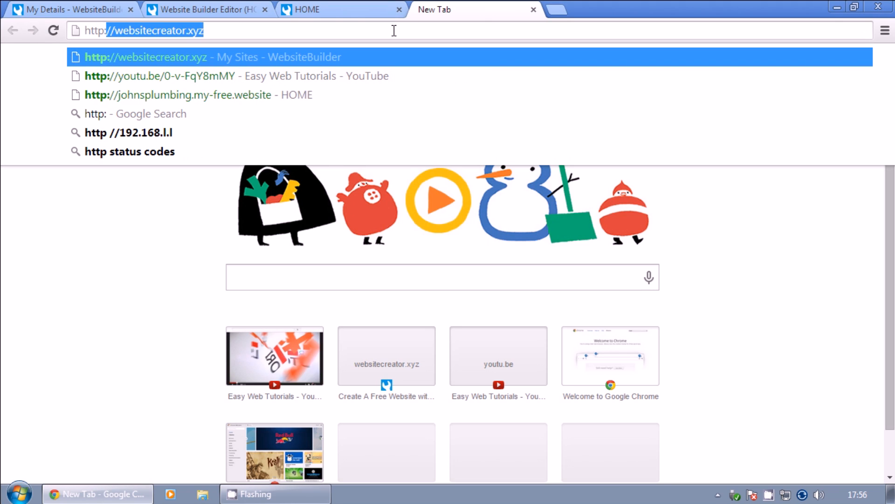
type("websitecreat")
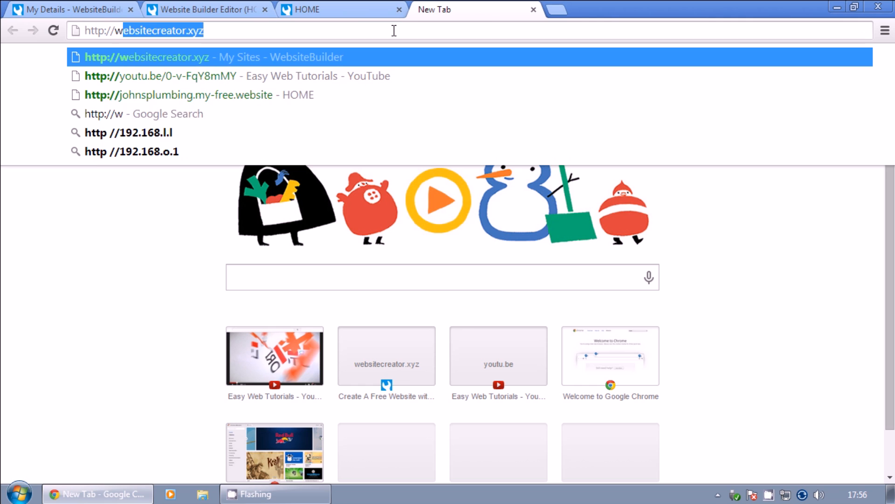
type("or.xyz")
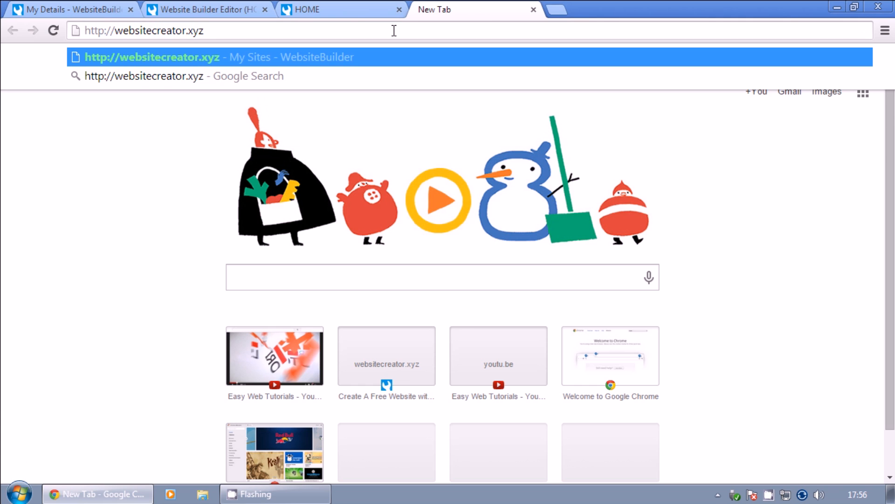
key("Return")
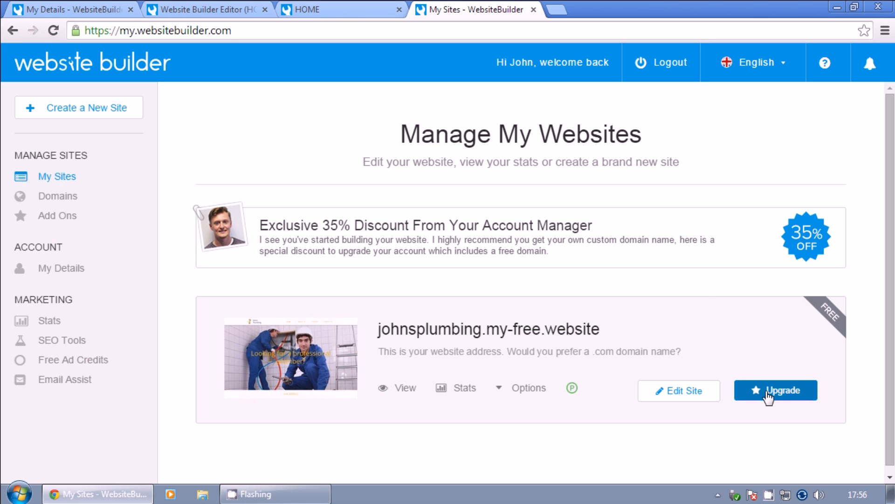
Start upgrading the johnsplumbing site, then try going back from the Secure Payments page.
left_click(782, 389)
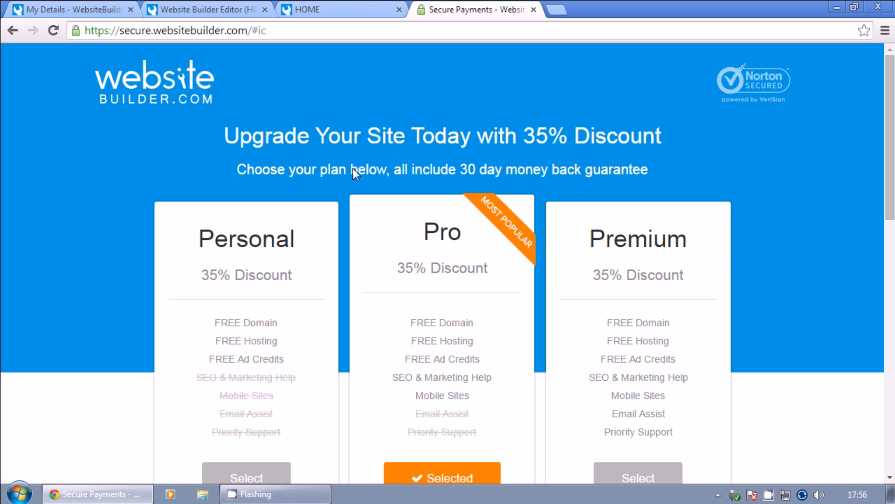
left_click(13, 34)
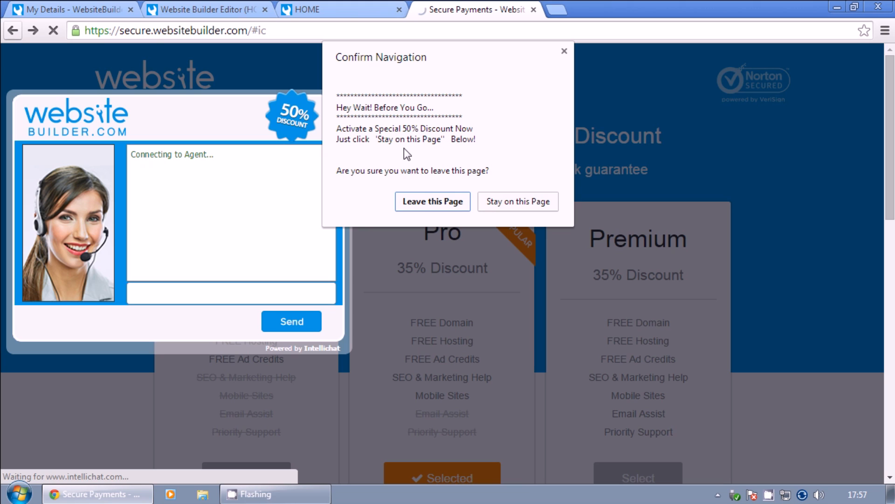
Stay on the Secure Payments page and close the 50%-off sales chat, confirming the close.
left_click(518, 201)
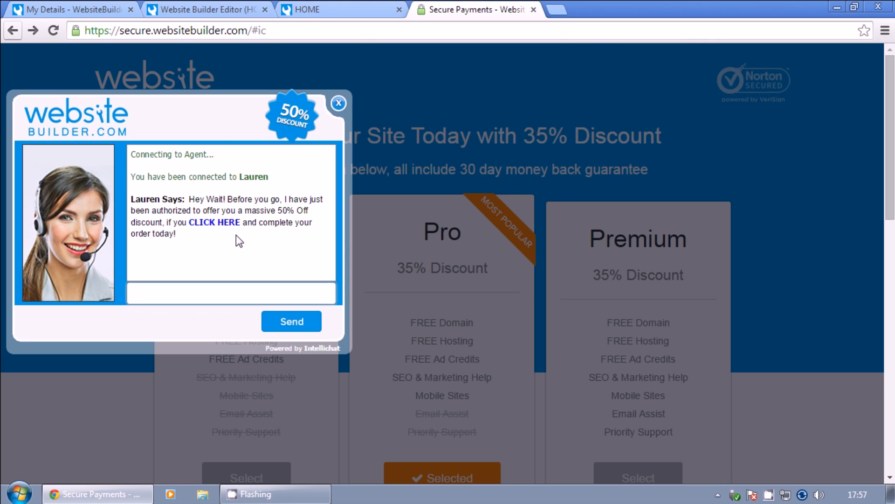
left_click_drag(277, 210, 297, 210)
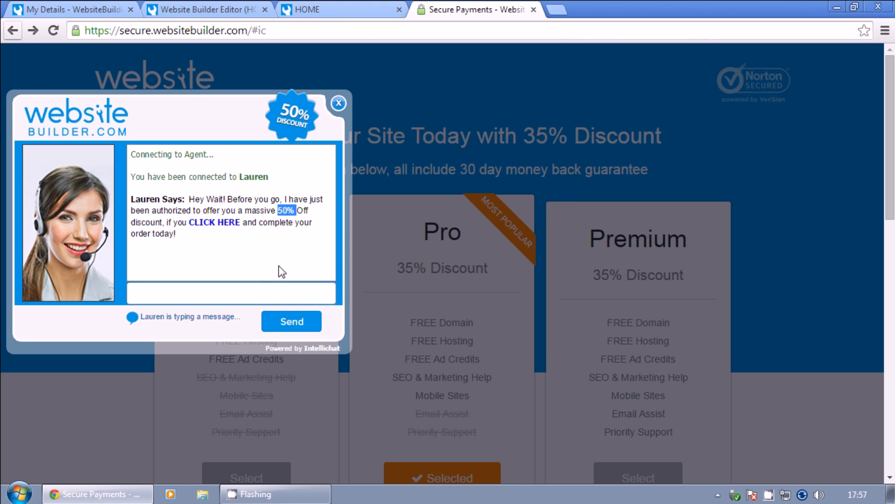
left_click(272, 190)
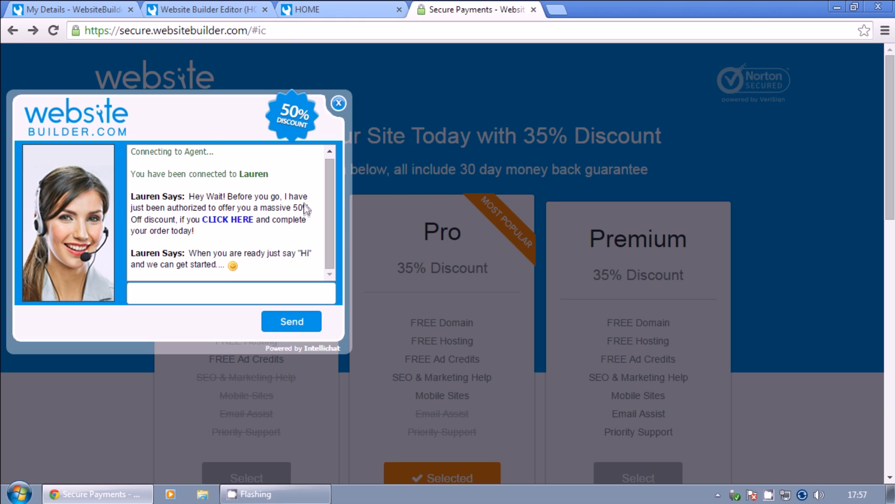
left_click(339, 103)
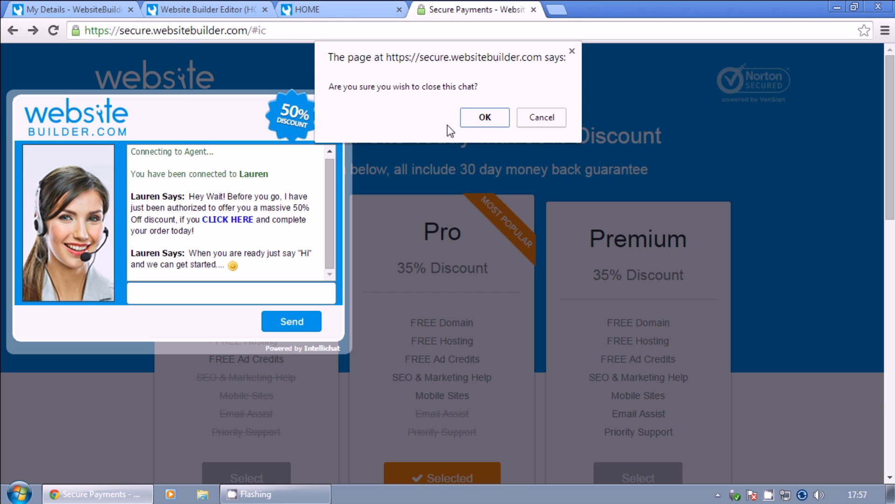
left_click(486, 118)
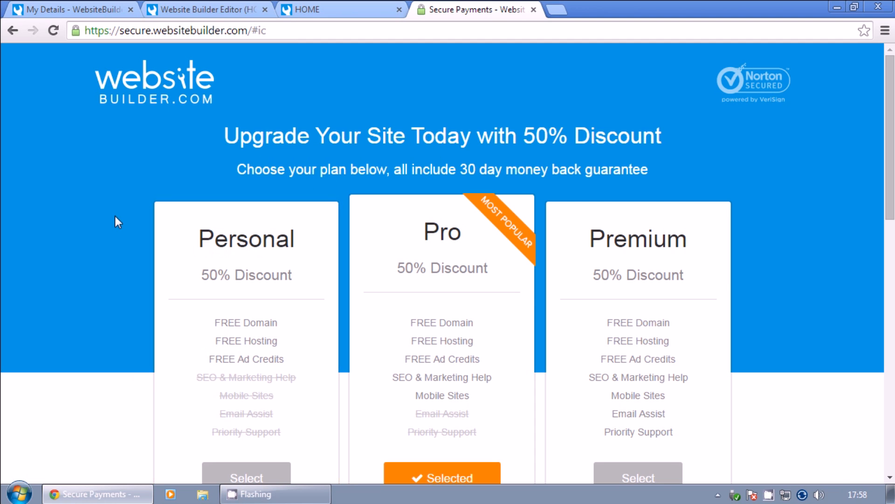
scroll(112, 219, "down", 3)
scroll(112, 219, "up", 2)
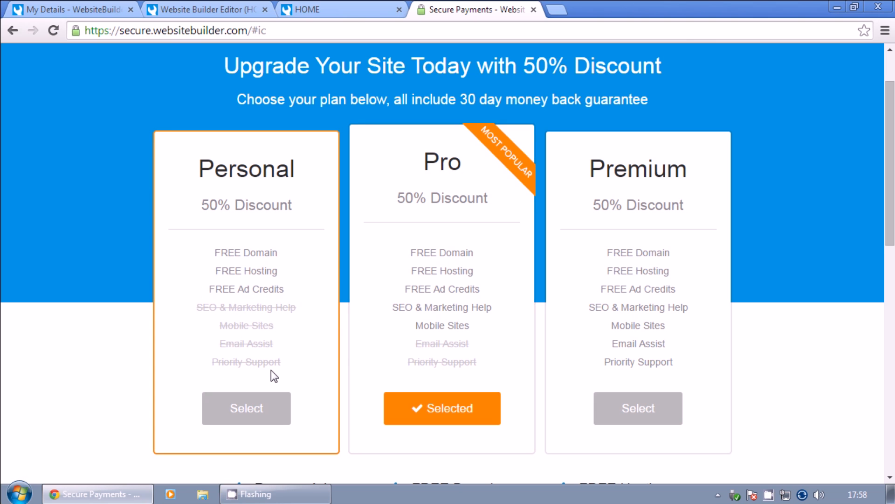
scroll(283, 294, "down", 2)
left_click(260, 330)
scroll(259, 311, "down", 6)
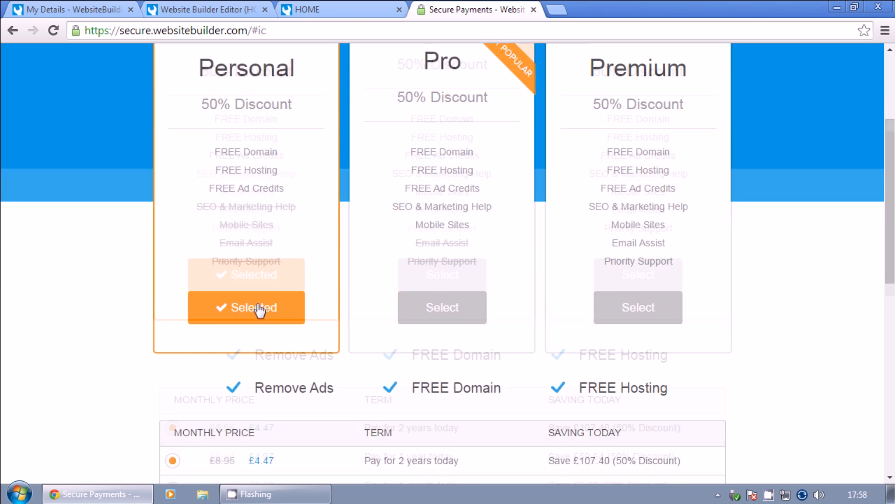
scroll(268, 265, "up", 1)
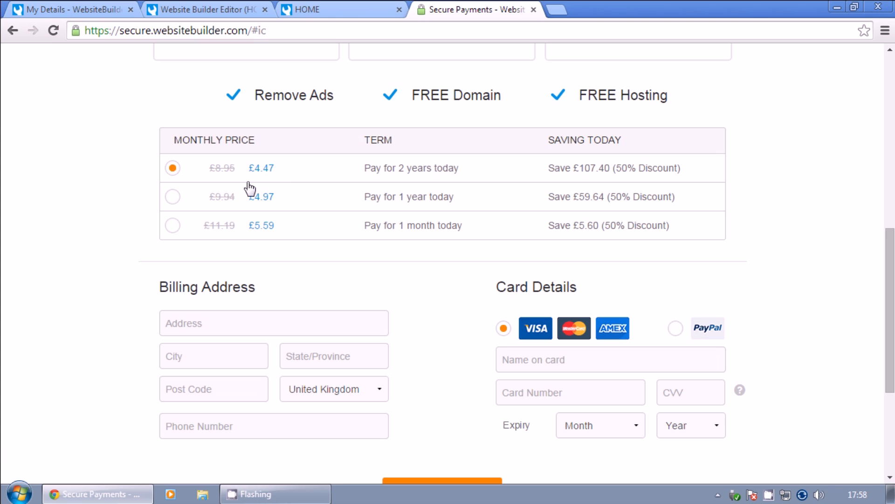
scroll(334, 323, "up", 2)
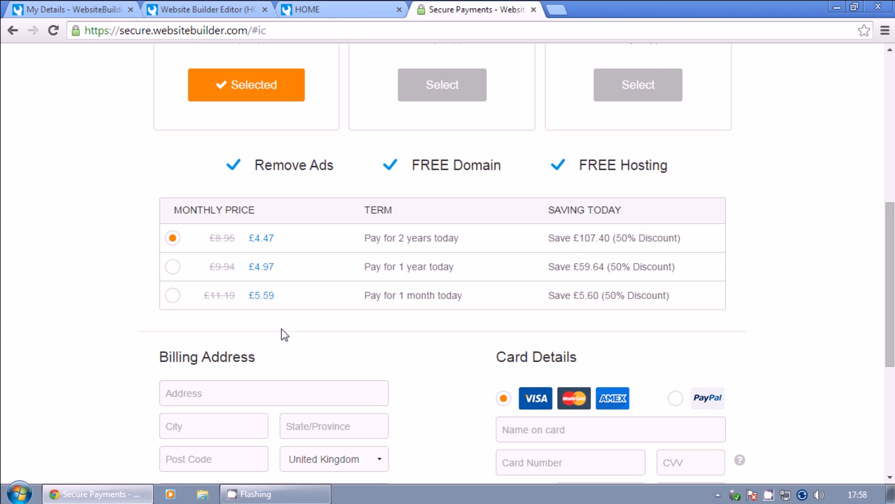
scroll(294, 335, "up", 2)
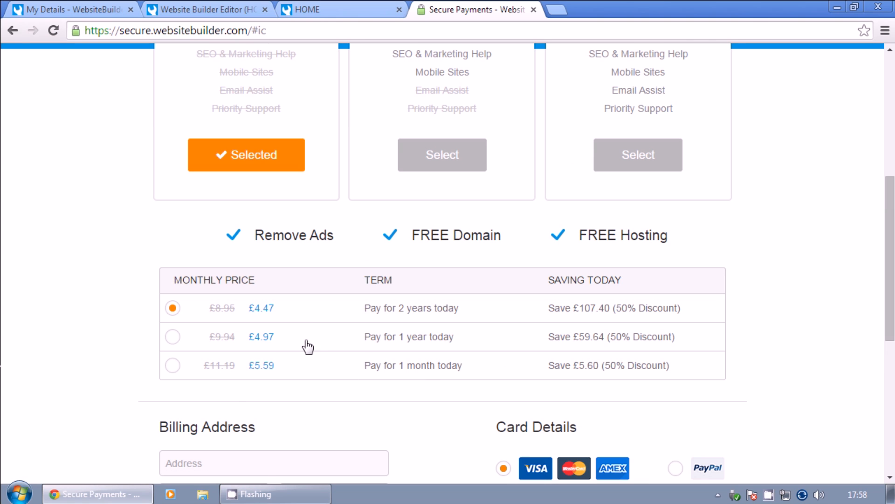
scroll(365, 359, "up", 3)
scroll(365, 335, "up", 2)
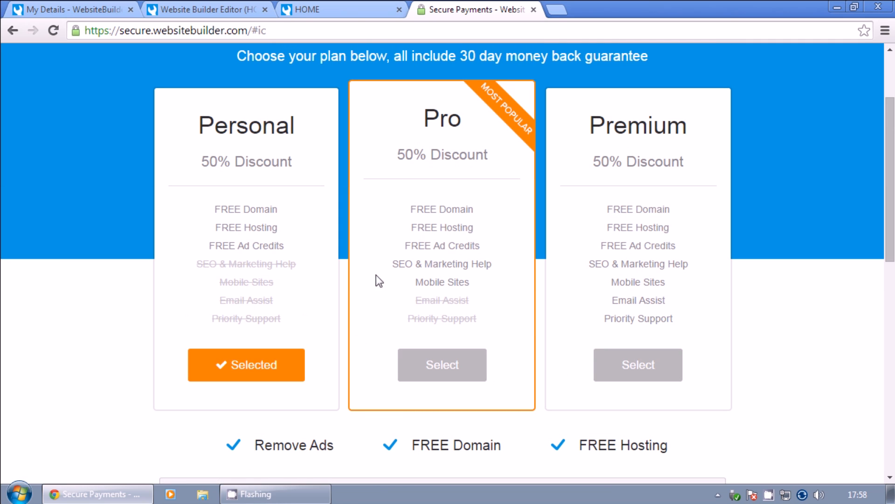
left_click(406, 369)
scroll(424, 360, "up", 5)
scroll(424, 353, "up", 4)
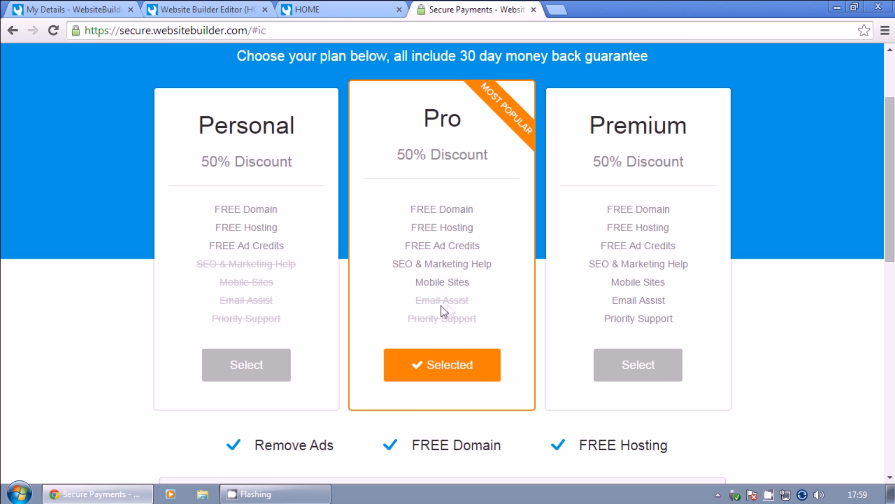
Select the Premium plan and scroll through its 50%-discounted price table and billing form.
left_click(614, 304)
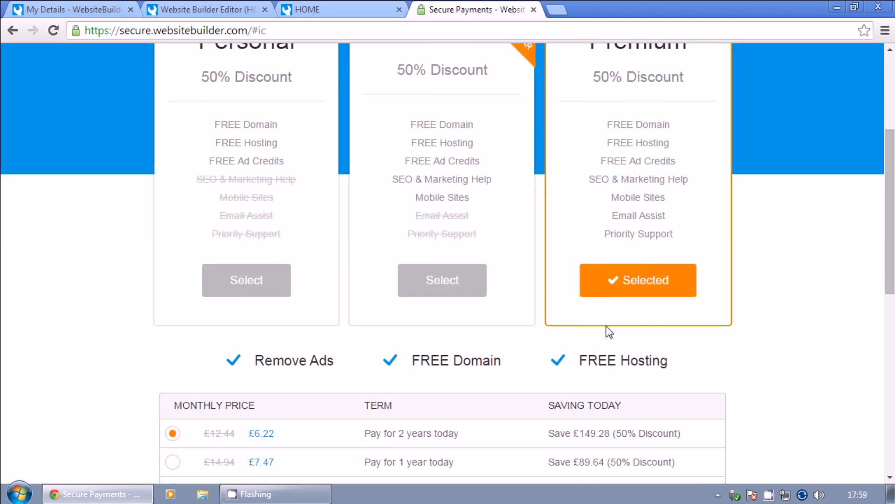
scroll(609, 331, "down", 6)
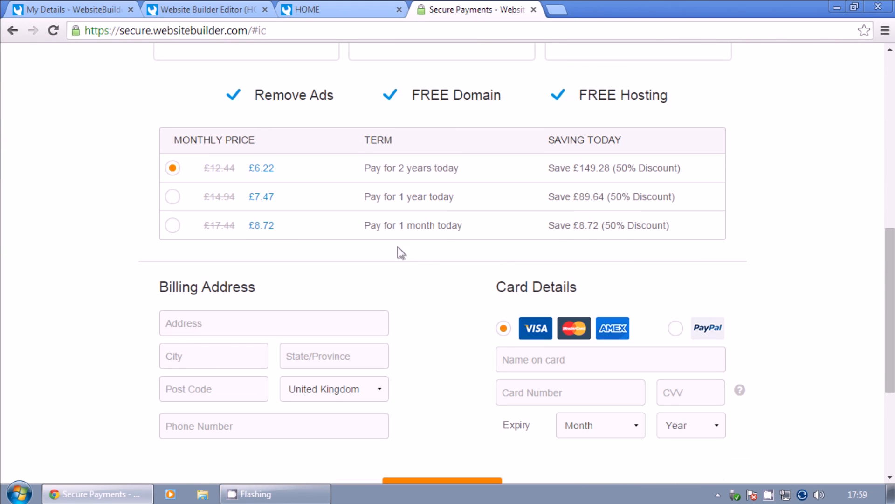
scroll(448, 261, "up", 3)
scroll(614, 332, "up", 3)
scroll(612, 325, "up", 2)
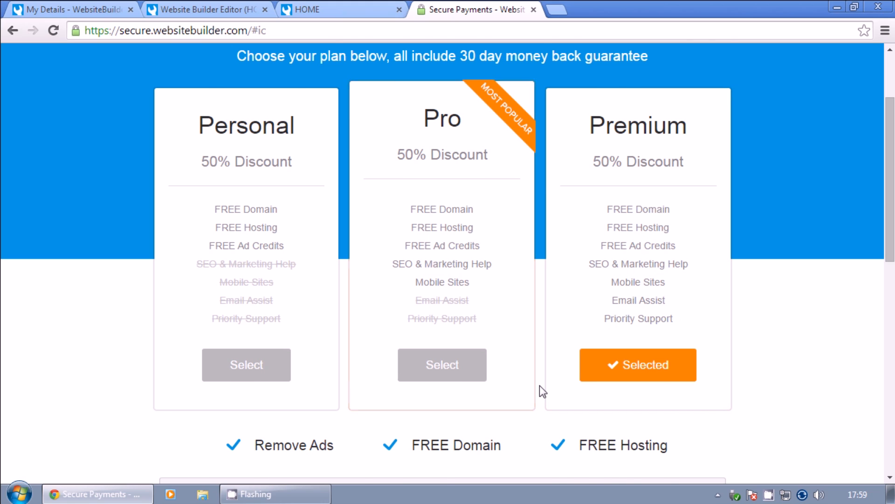
scroll(539, 385, "down", 2)
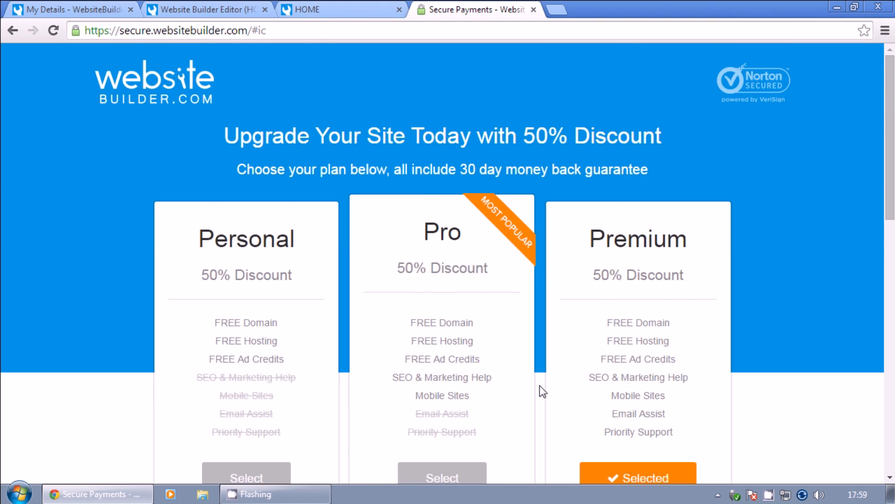
scroll(539, 386, "down", 2)
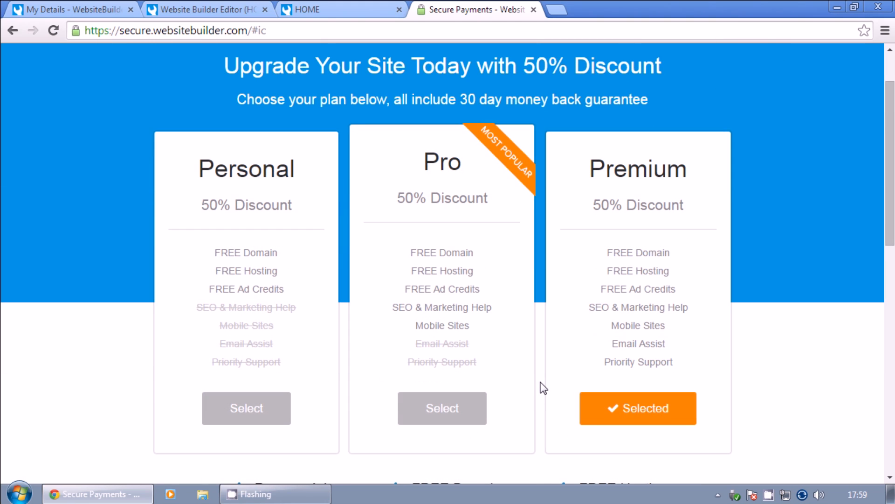
scroll(655, 275, "down", 2)
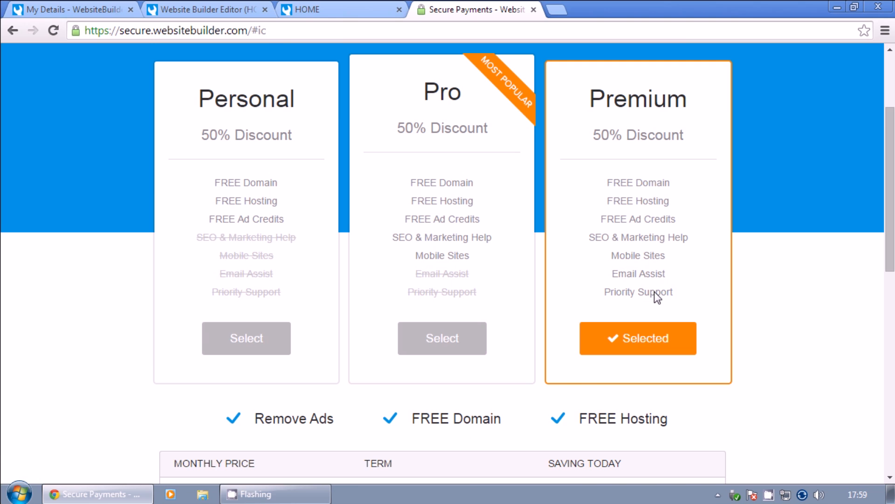
scroll(606, 418, "down", 5)
scroll(510, 378, "up", 5)
scroll(659, 259, "down", 3)
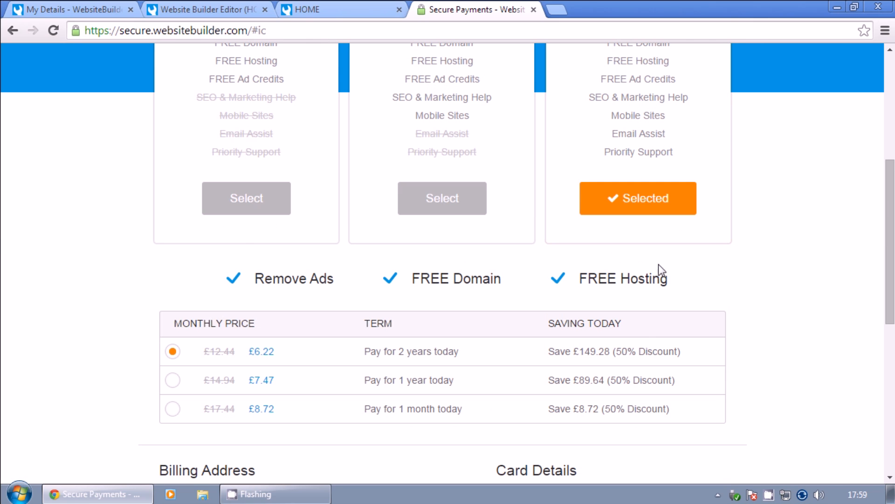
scroll(392, 373, "down", 2)
scroll(382, 372, "down", 2)
scroll(383, 371, "down", 5)
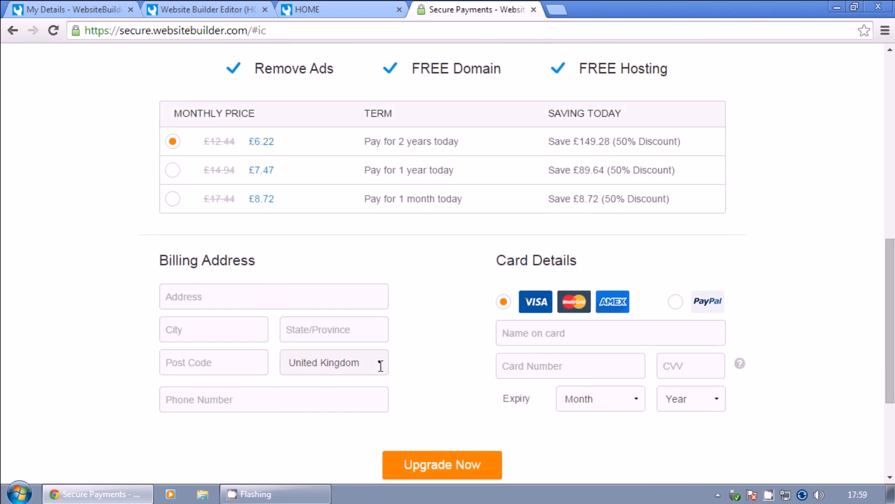
scroll(298, 388, "up", 3)
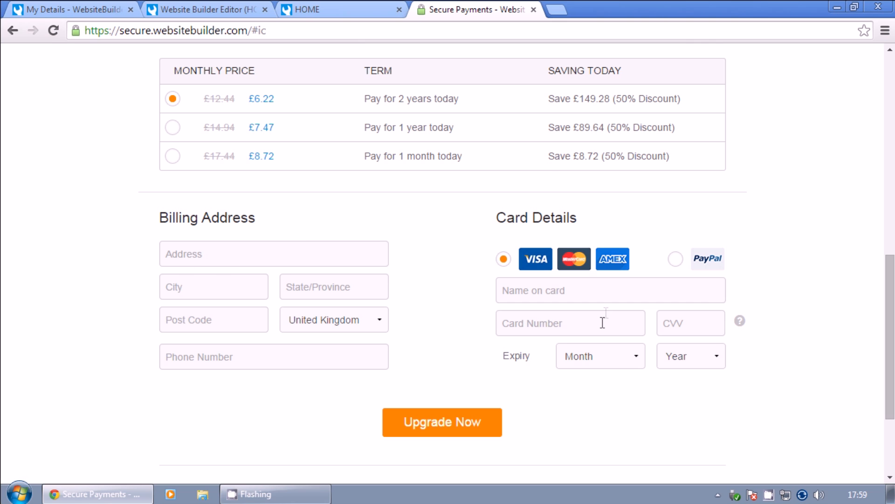
scroll(616, 443, "down", 2)
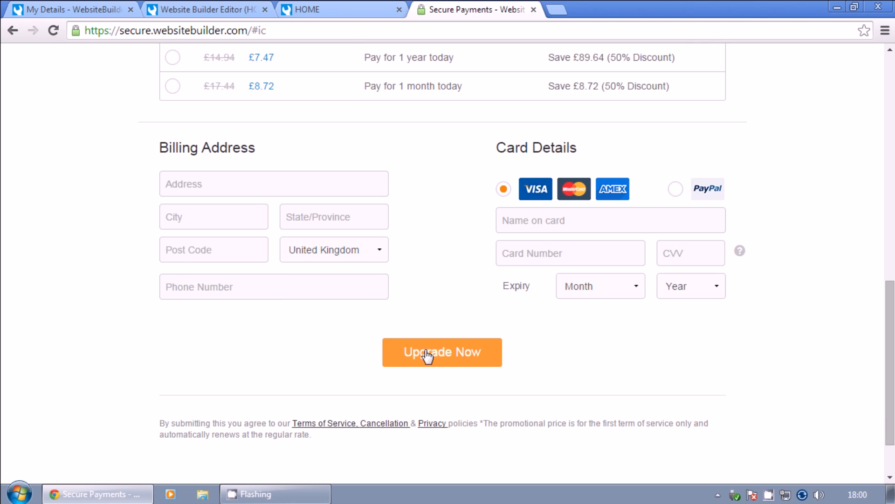
scroll(539, 283, "up", 9)
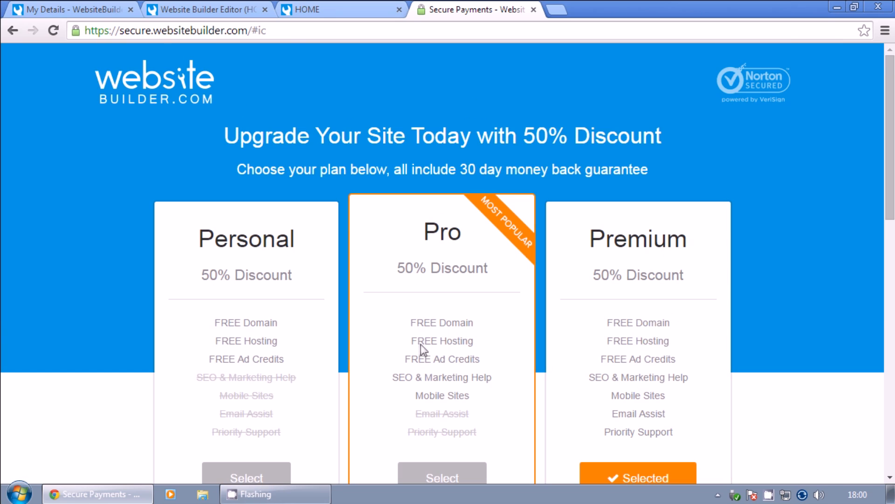